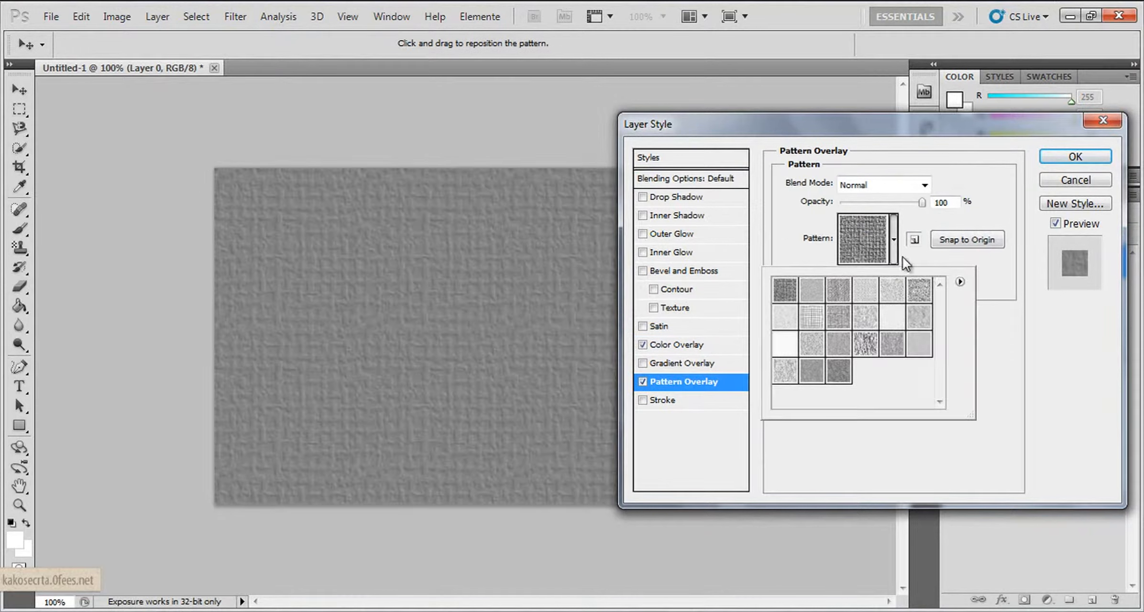
Load the Artist Surfaces pattern set and apply its fine-grained third pattern of the first row as Layer 0's pattern overlay
left_click(960, 282)
left_click(1016, 473)
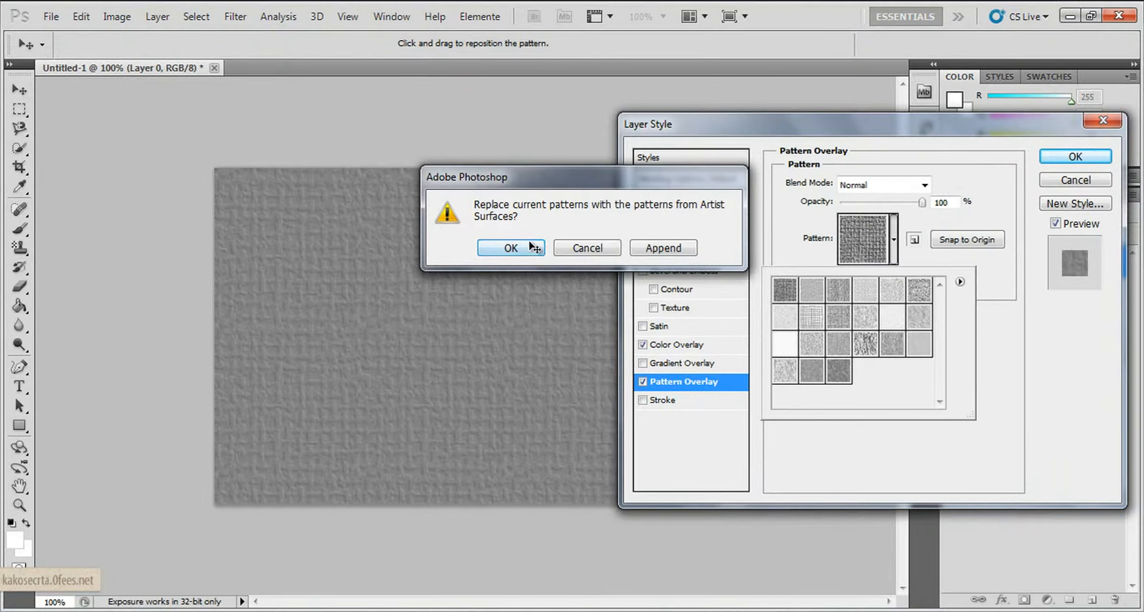
left_click(511, 250)
left_click(832, 292)
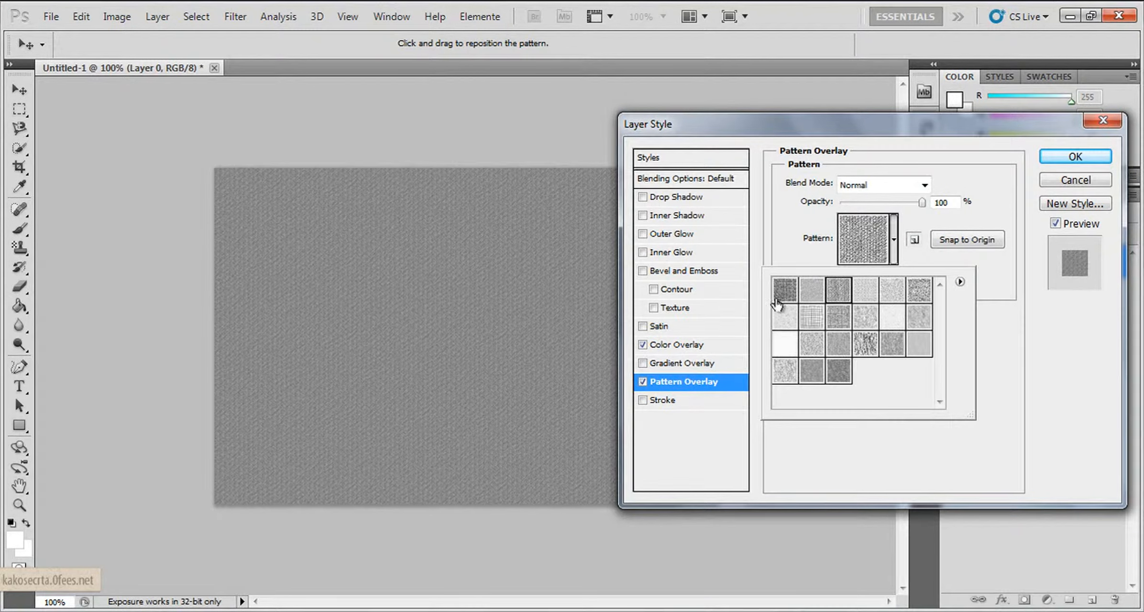
Set Layer 0's overlay color to the darker gray #767676 and apply the layer style
left_click(694, 346)
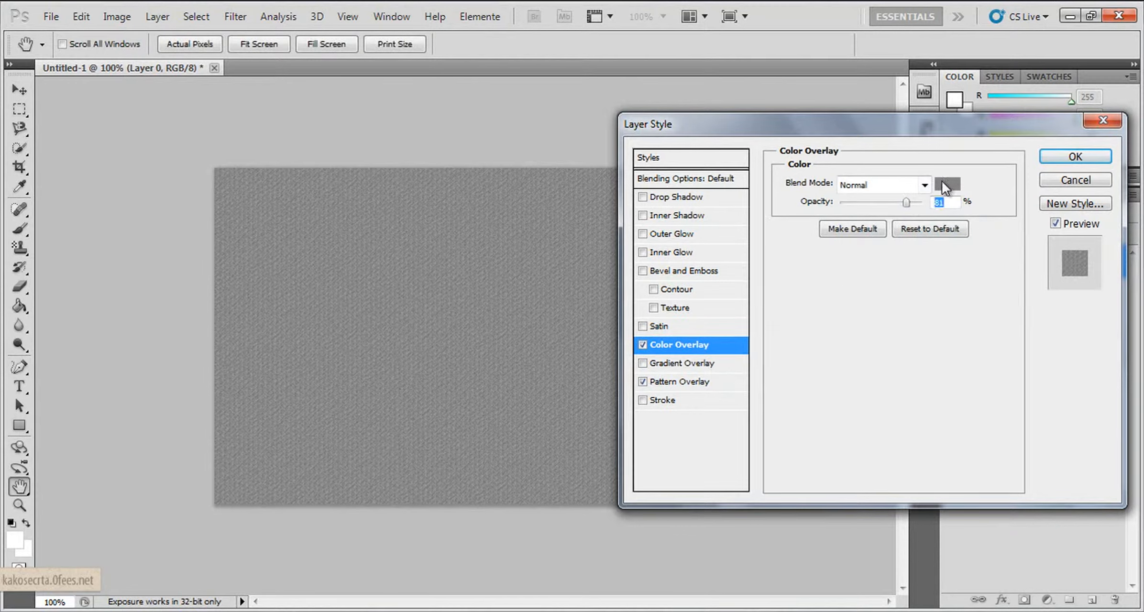
left_click(944, 185)
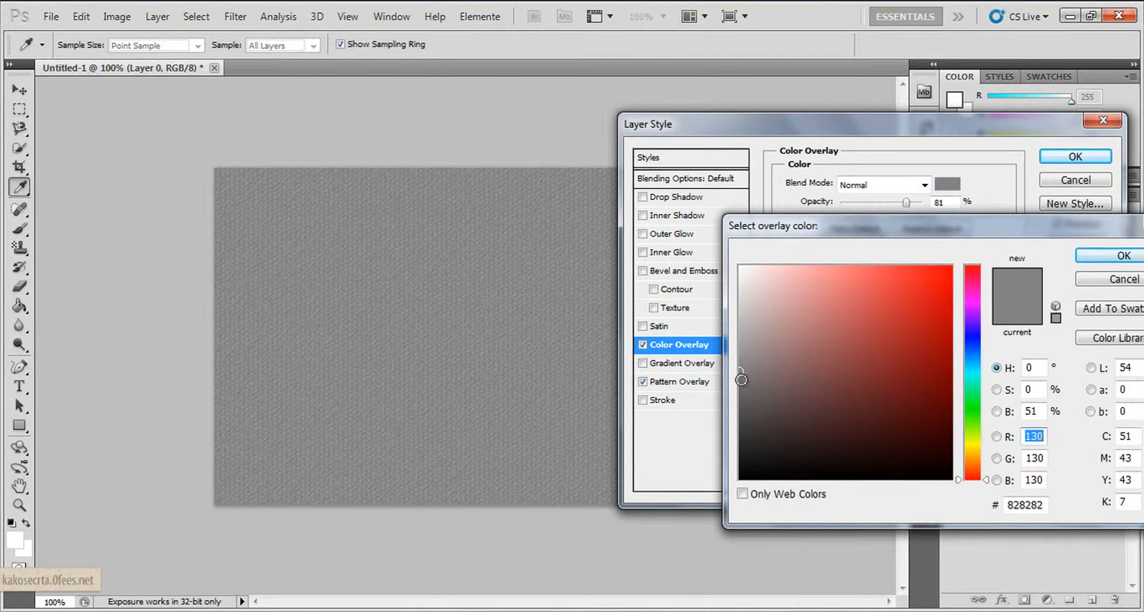
left_click(740, 390)
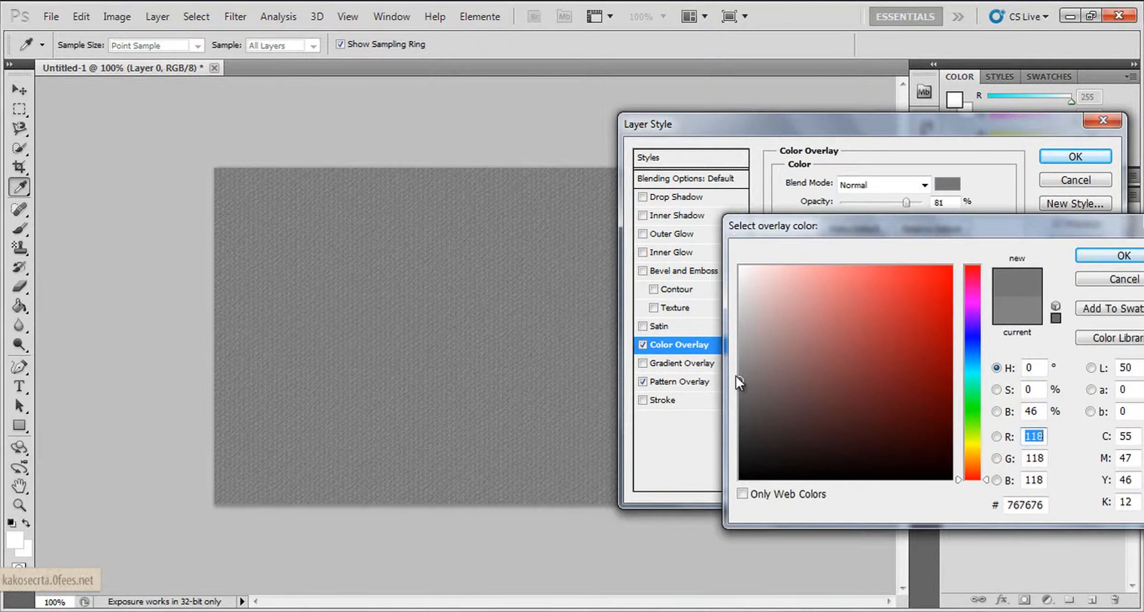
left_click(1116, 250)
left_click(1075, 156)
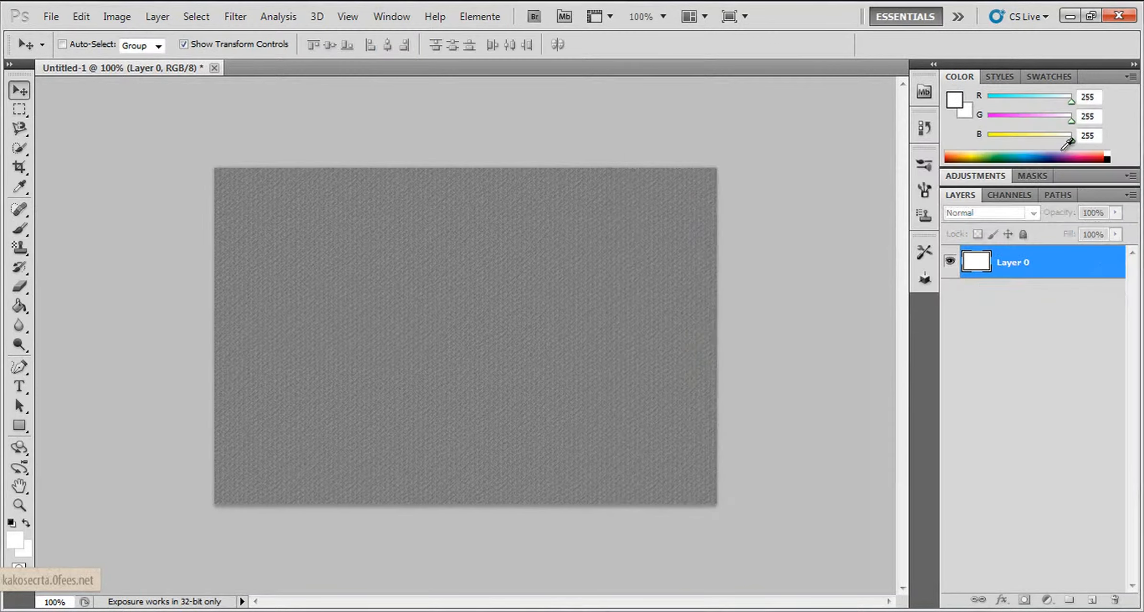
Draw a wide white rectangle with no preset style near the middle of the canvas using the Rectangle tool
left_click(20, 427)
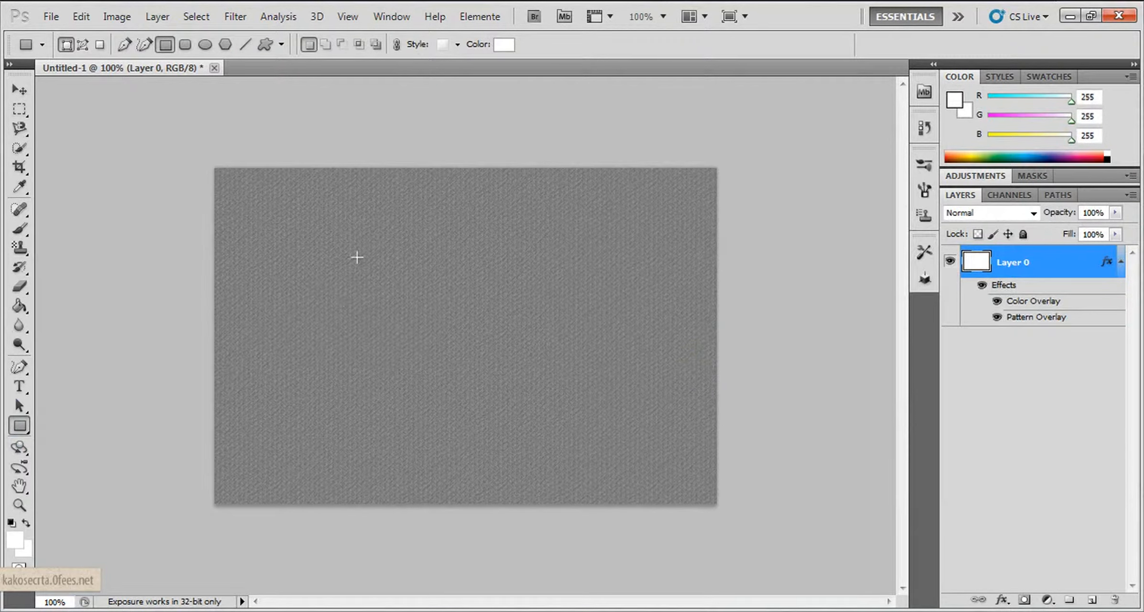
left_click(458, 45)
left_click(364, 81)
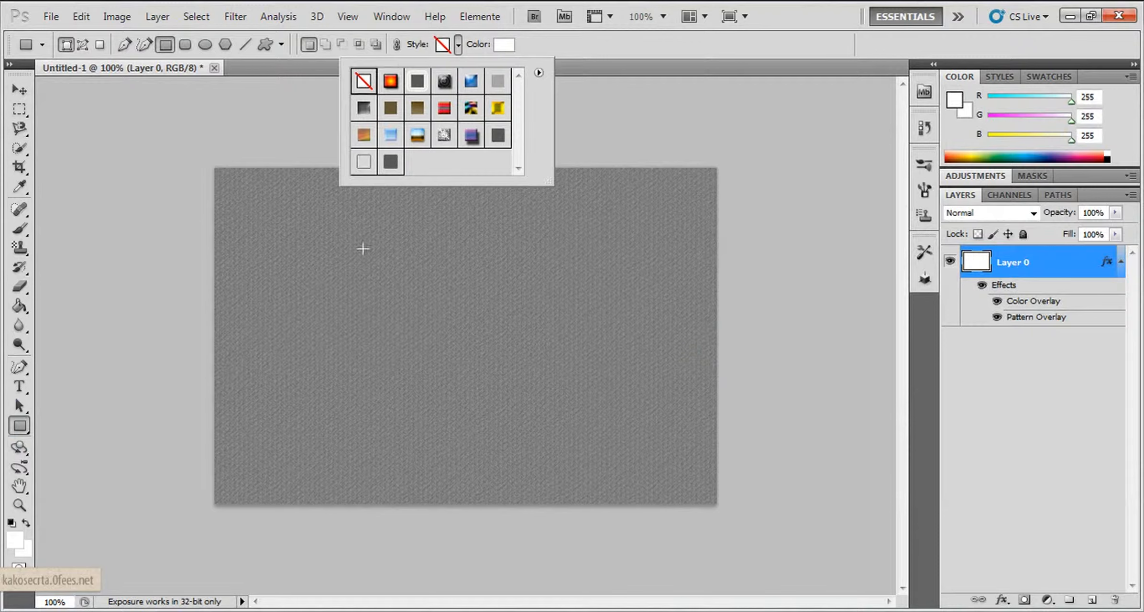
left_click(334, 296)
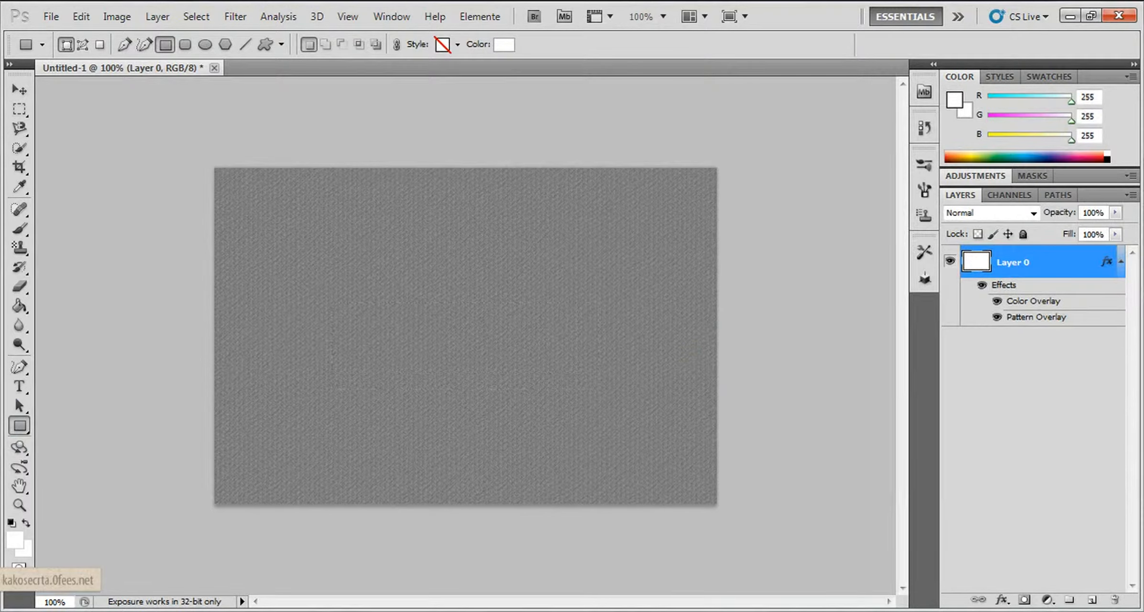
left_click_drag(332, 302, 587, 391)
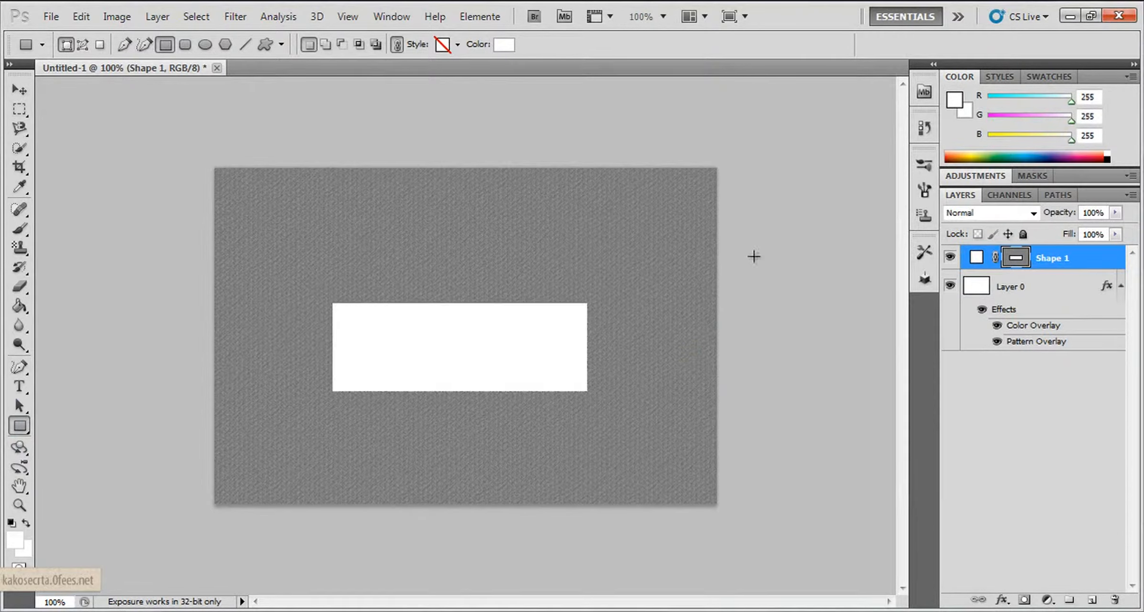
Add a Gradient Overlay to the Shape 1 layer through its blending options
right_click(1041, 259)
left_click(957, 233)
left_click(705, 366)
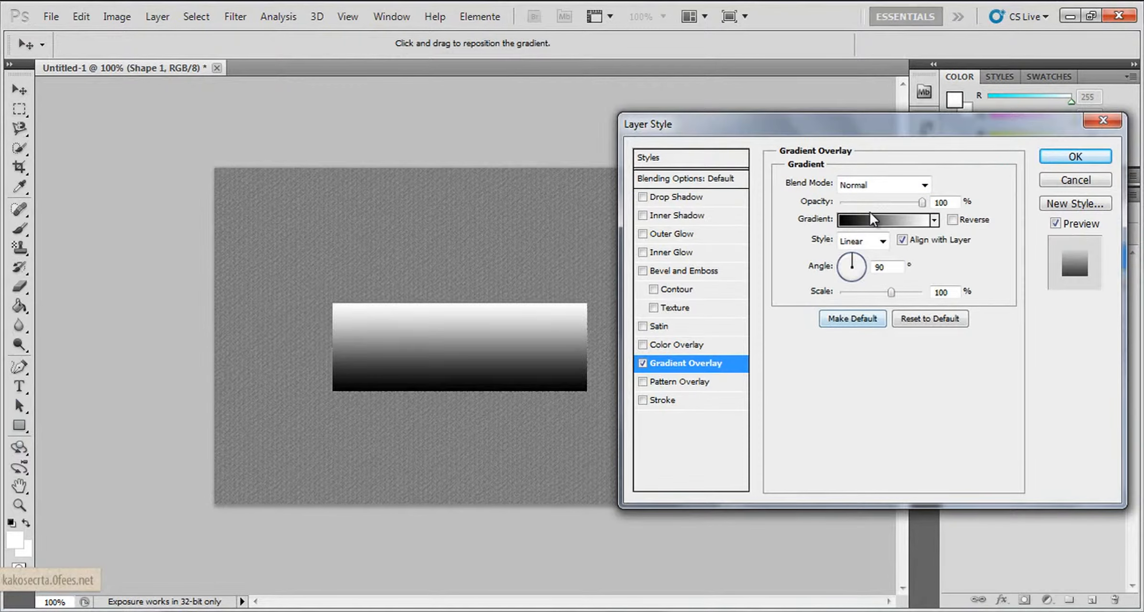
Change the gradient's black starting stop to the light gray #c3c3c3
left_click(869, 213)
left_click(716, 383)
double_click(716, 382)
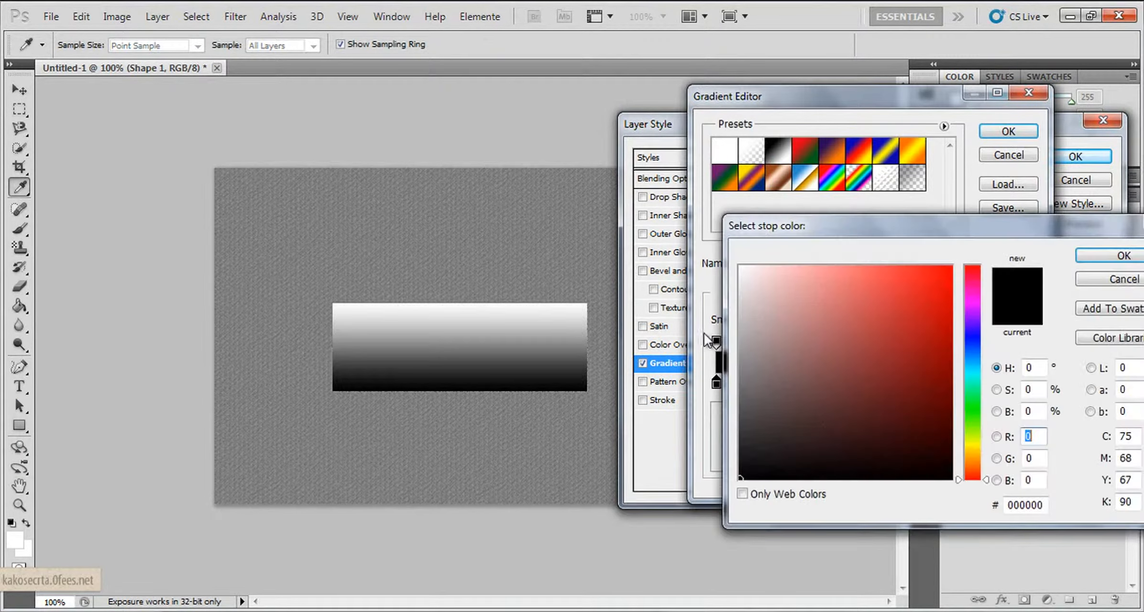
left_click(741, 361)
left_click(740, 349)
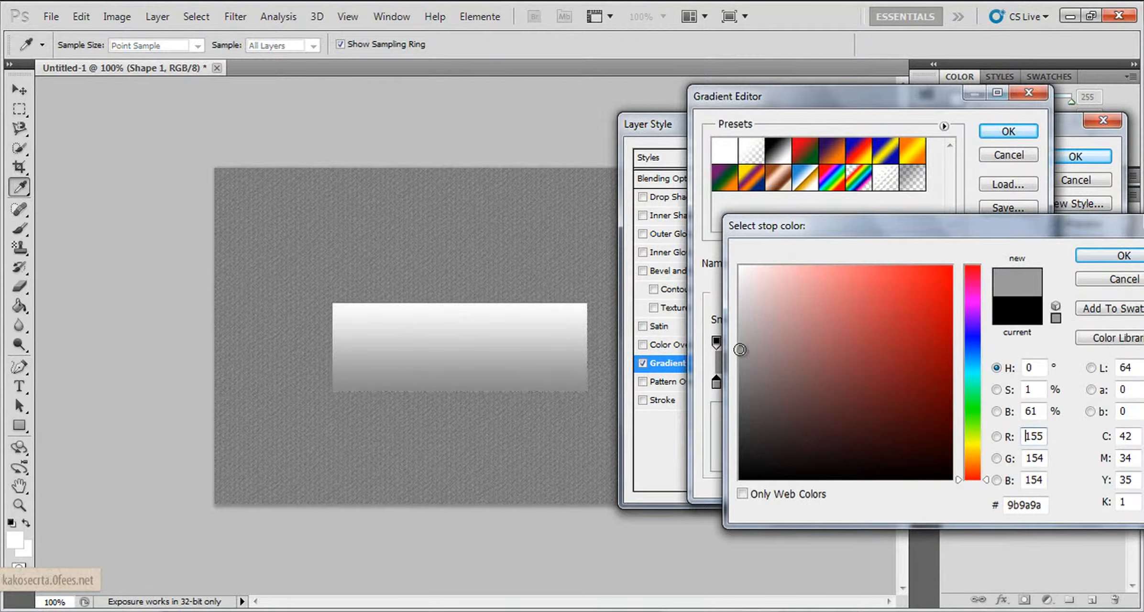
left_click_drag(740, 349, 741, 327)
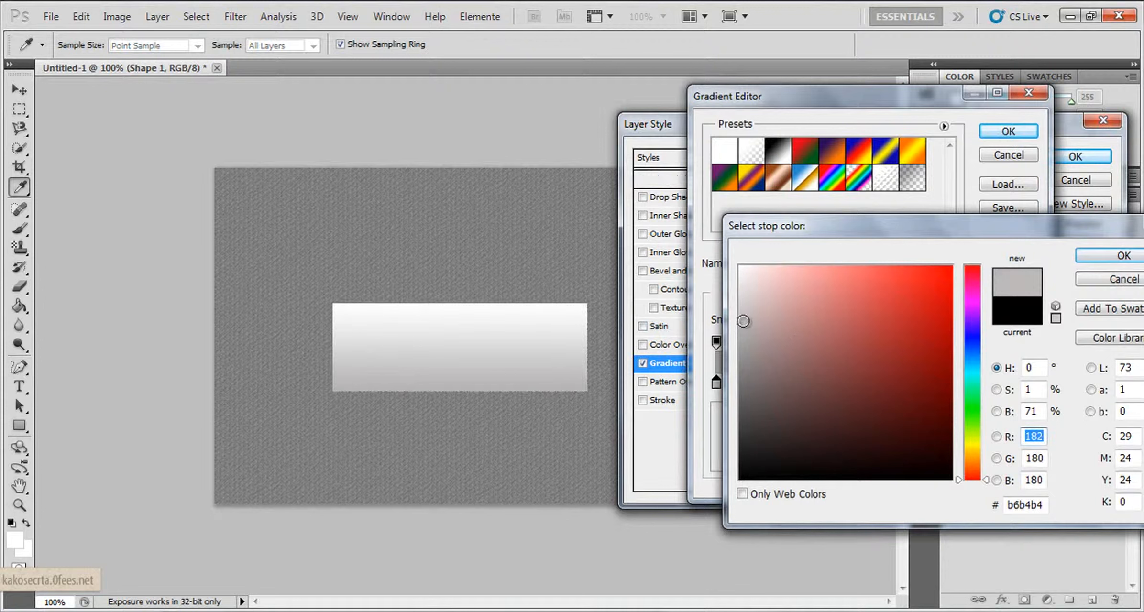
left_click(739, 316)
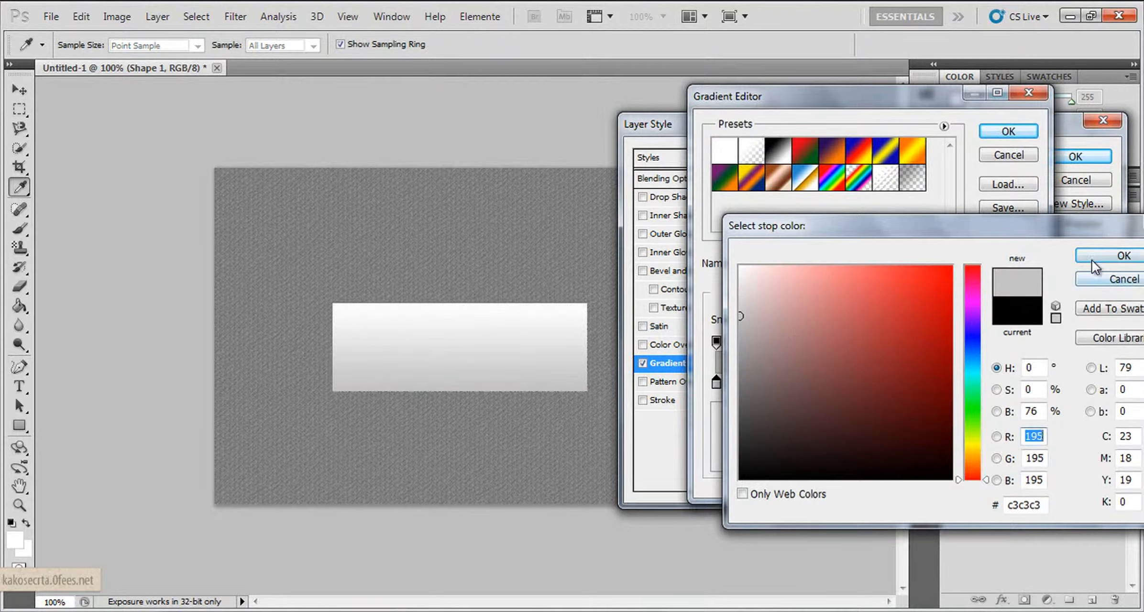
left_click(1078, 261)
Change the gradient's white end stop to #f2f2f2 and accept the edited gradient
double_click(1023, 381)
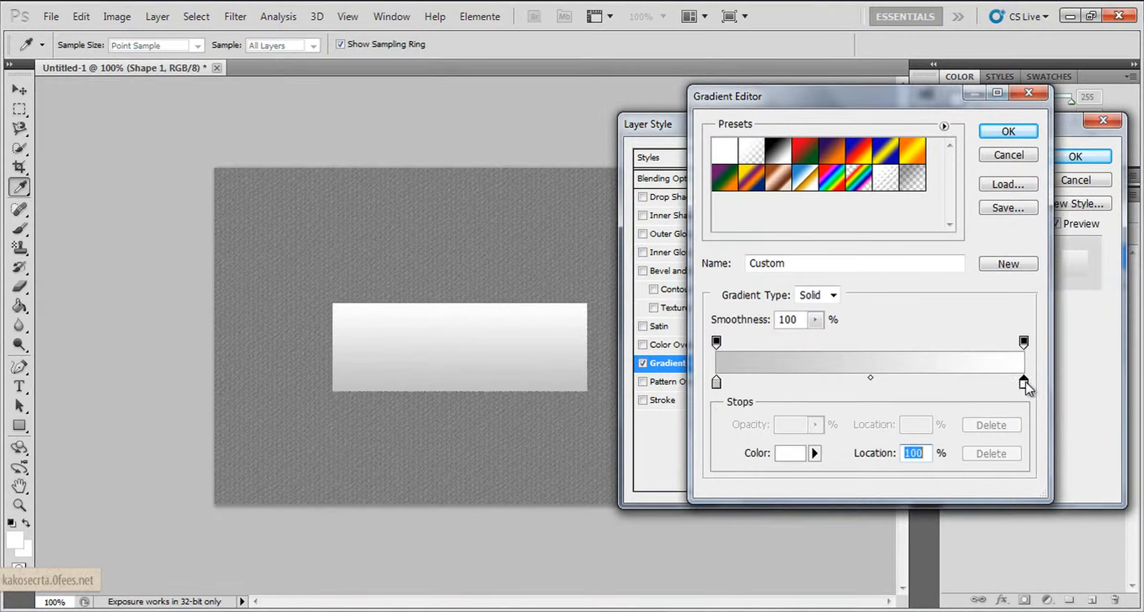
left_click(740, 291)
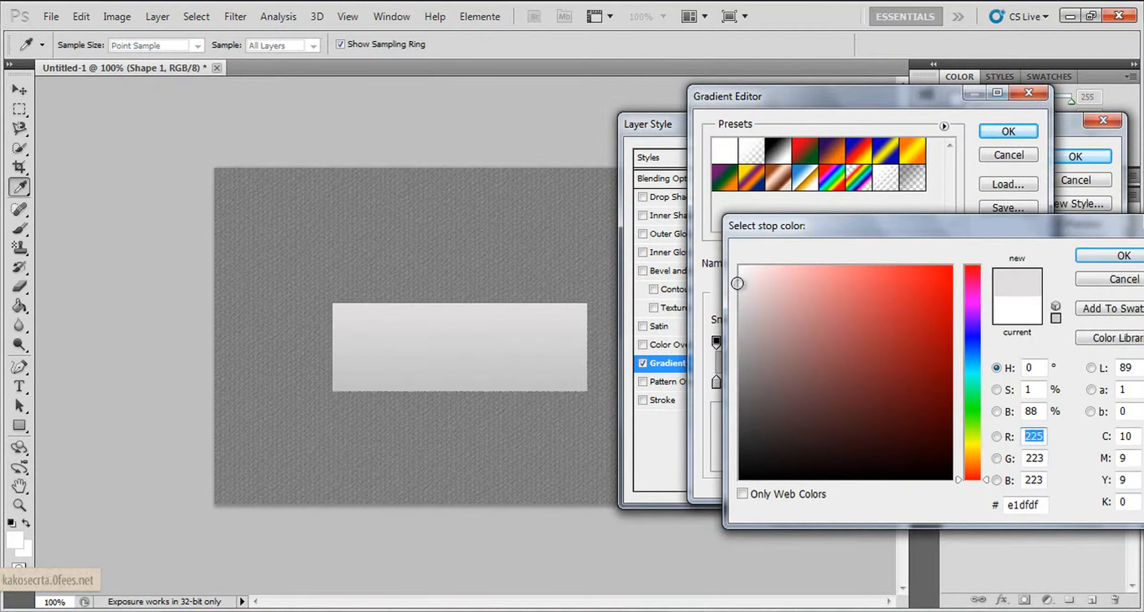
left_click_drag(739, 283, 735, 277)
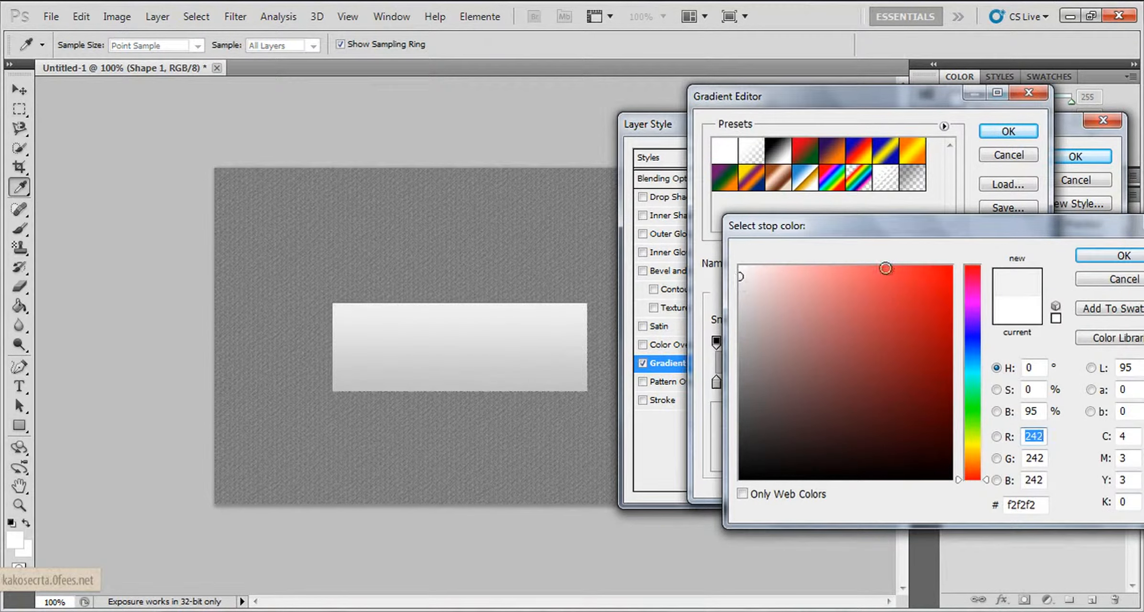
left_click(1089, 249)
left_click(1004, 129)
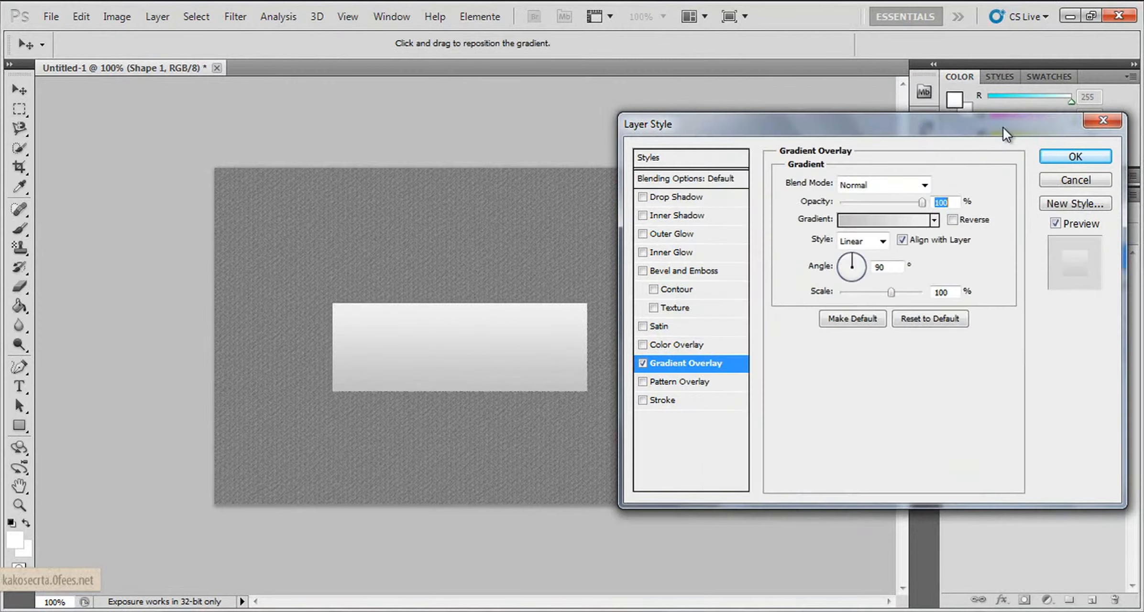
Add Bevel and Emboss to the rectangle with a size of 250 px and a shadow opacity of 7%
left_click(650, 274)
left_click(672, 273)
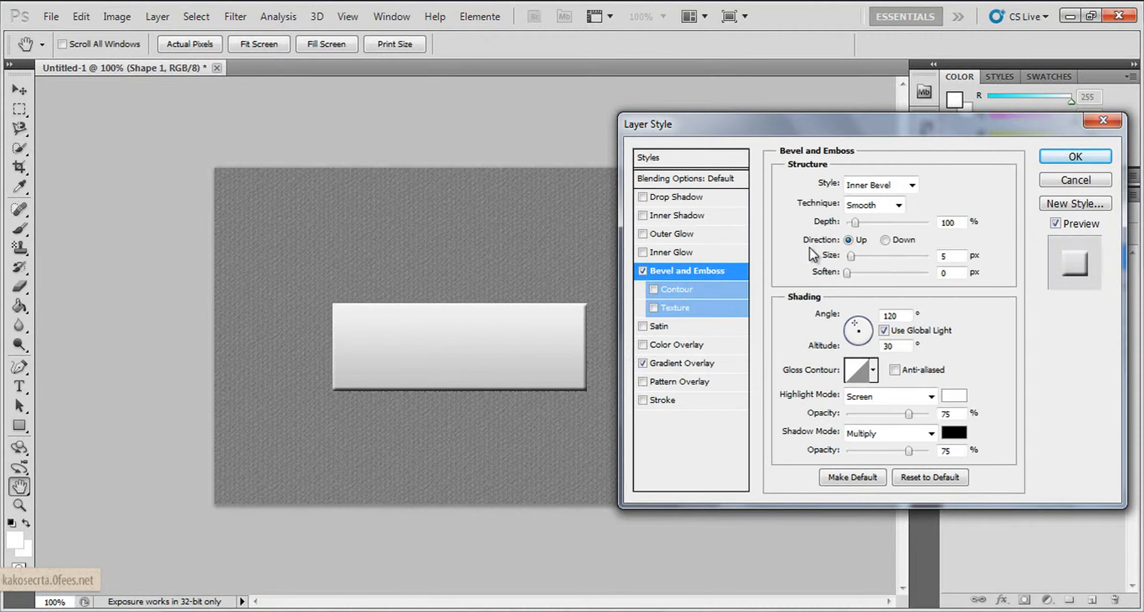
left_click_drag(850, 255, 920, 262)
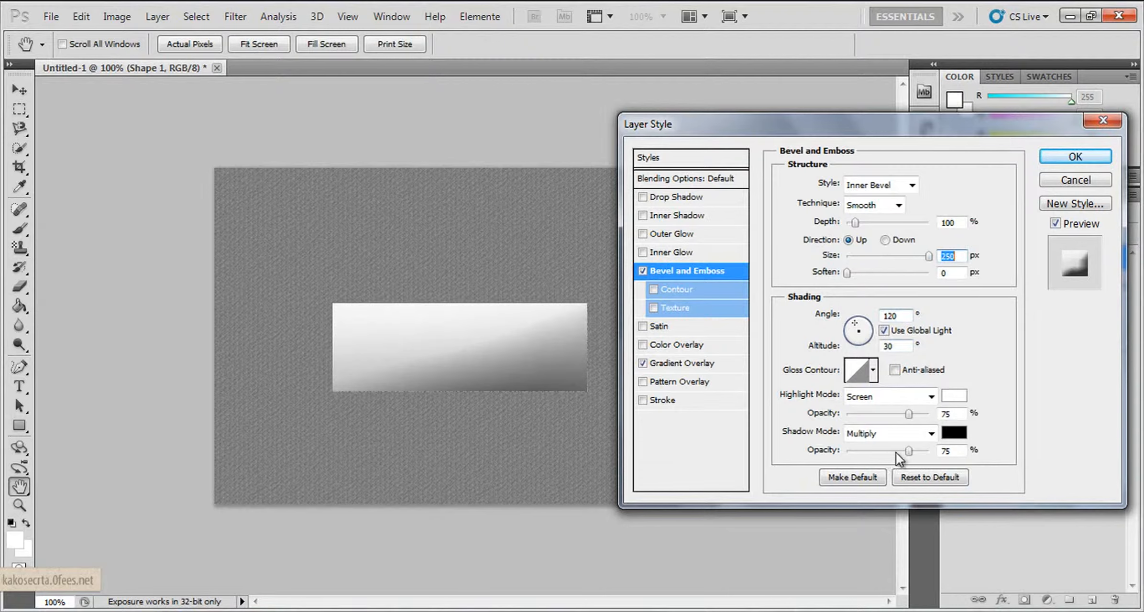
left_click_drag(892, 453, 854, 451)
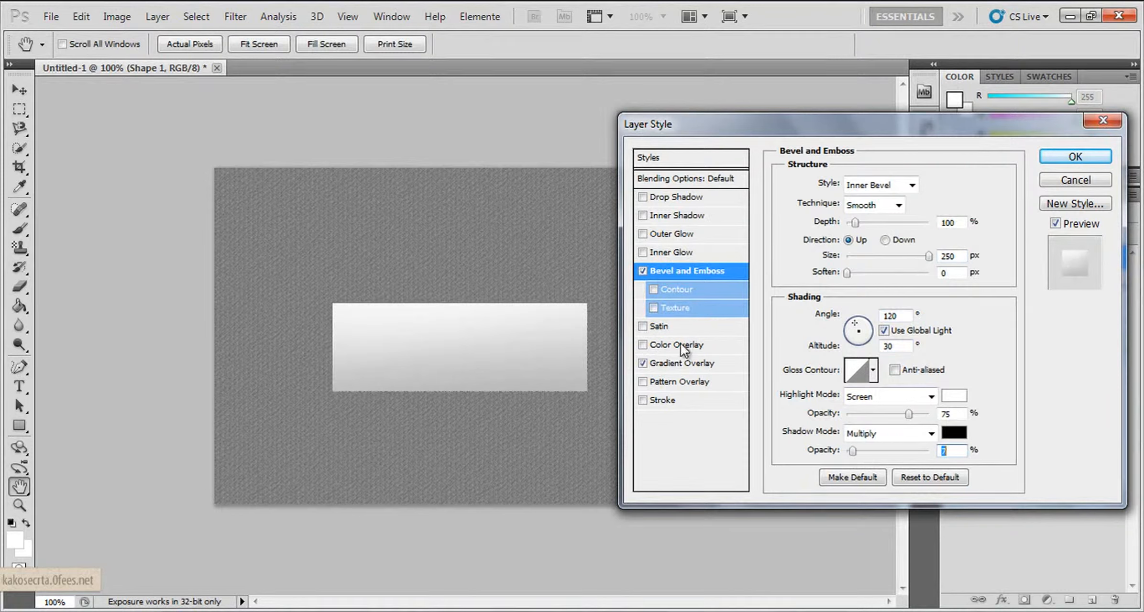
Set the gradient overlay's opacity to 82%, enable Pattern Overlay on the rectangle and try several Artist Surfaces patterns
left_click(689, 363)
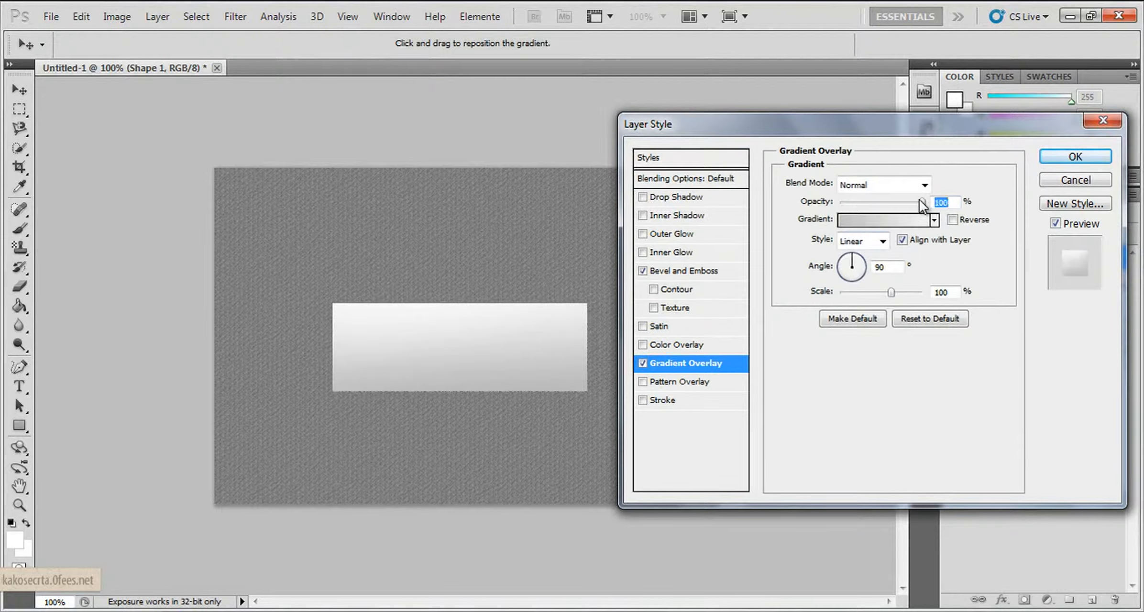
left_click(689, 381)
left_click(868, 215)
left_click(809, 292)
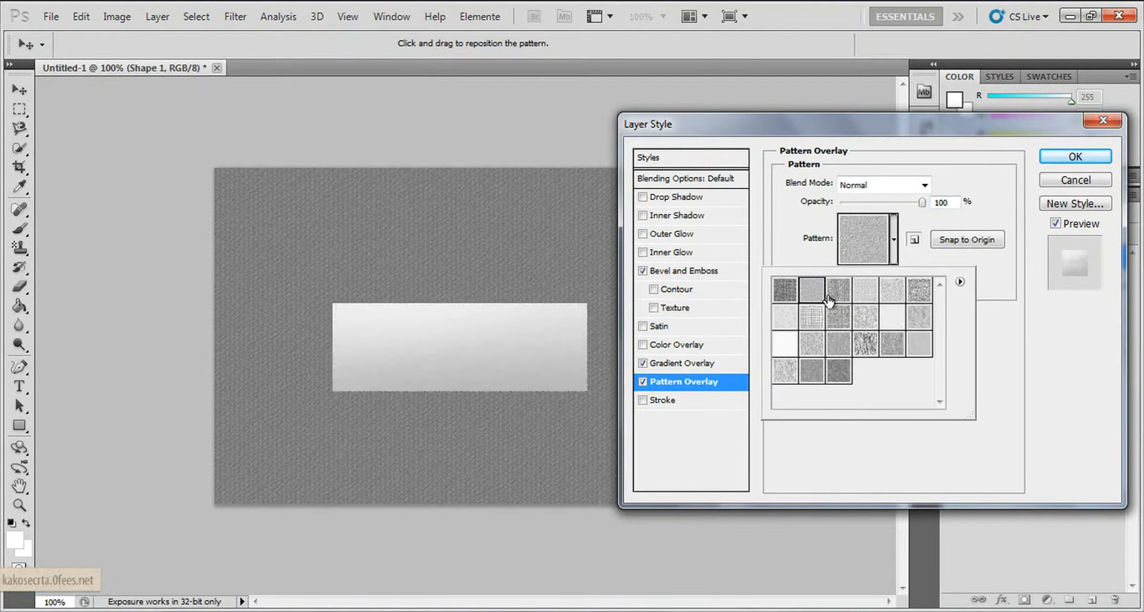
left_click(834, 297)
left_click(816, 323)
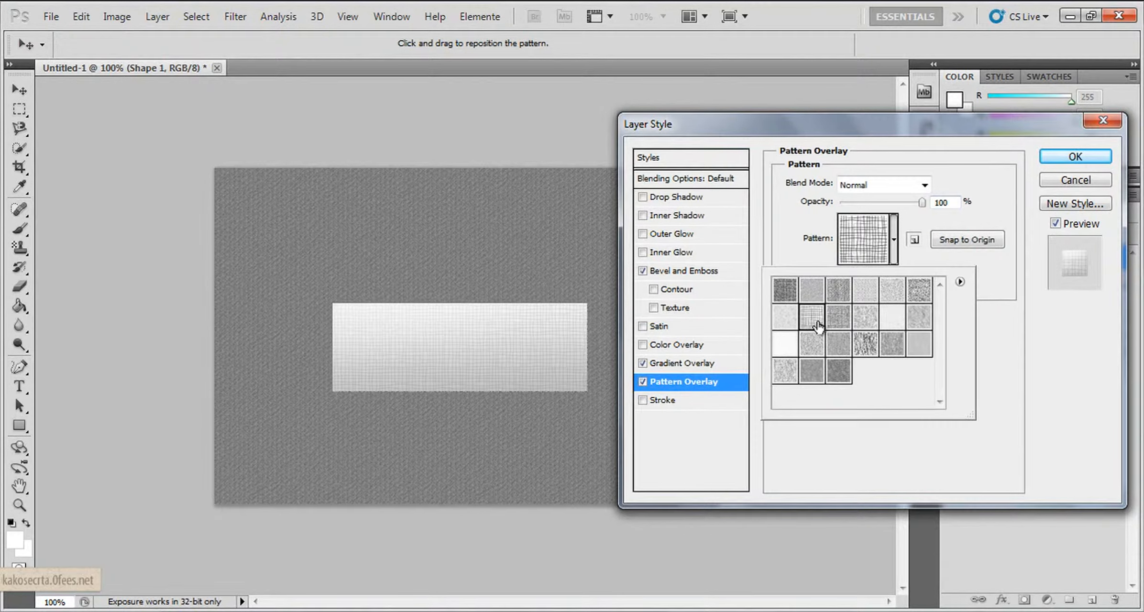
left_click(829, 325)
left_click(808, 301)
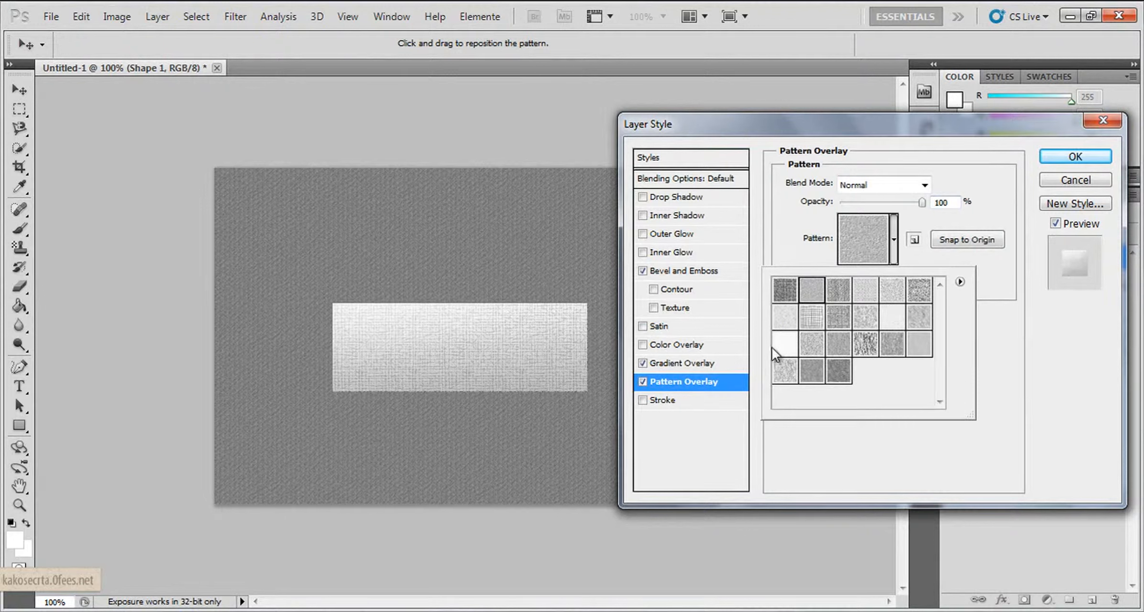
left_click(665, 362)
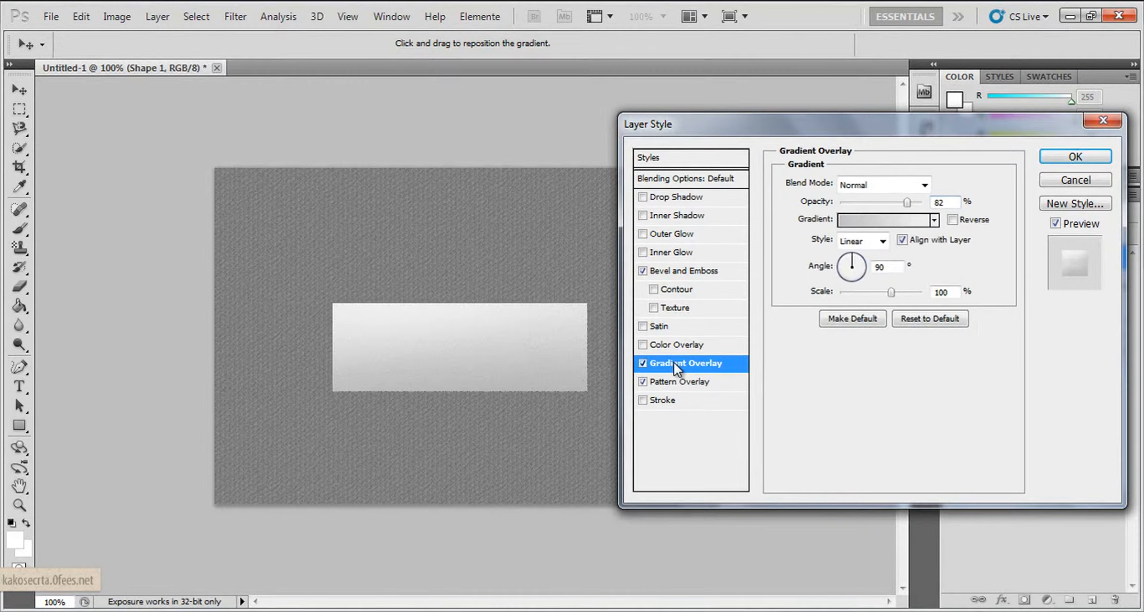
Choose the dark woven pattern, third in the second row, for the rectangle's pattern overlay
left_click(704, 382)
left_click(855, 261)
left_click(816, 319)
left_click(837, 318)
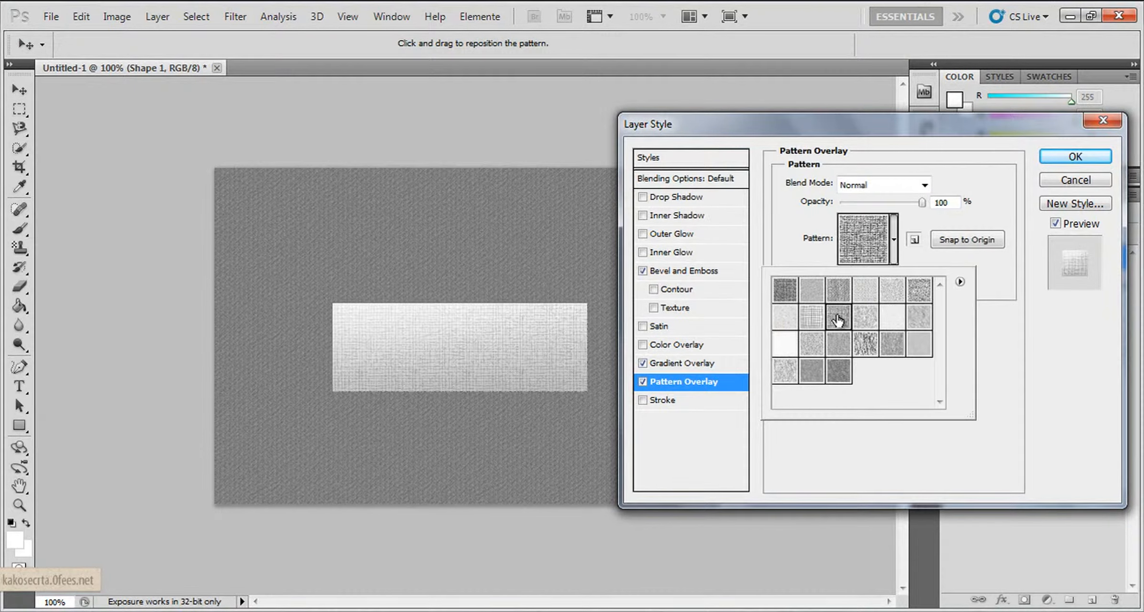
Raise the gradient overlay's opacity to about 96%, keeping Color Overlay switched off
left_click(669, 362)
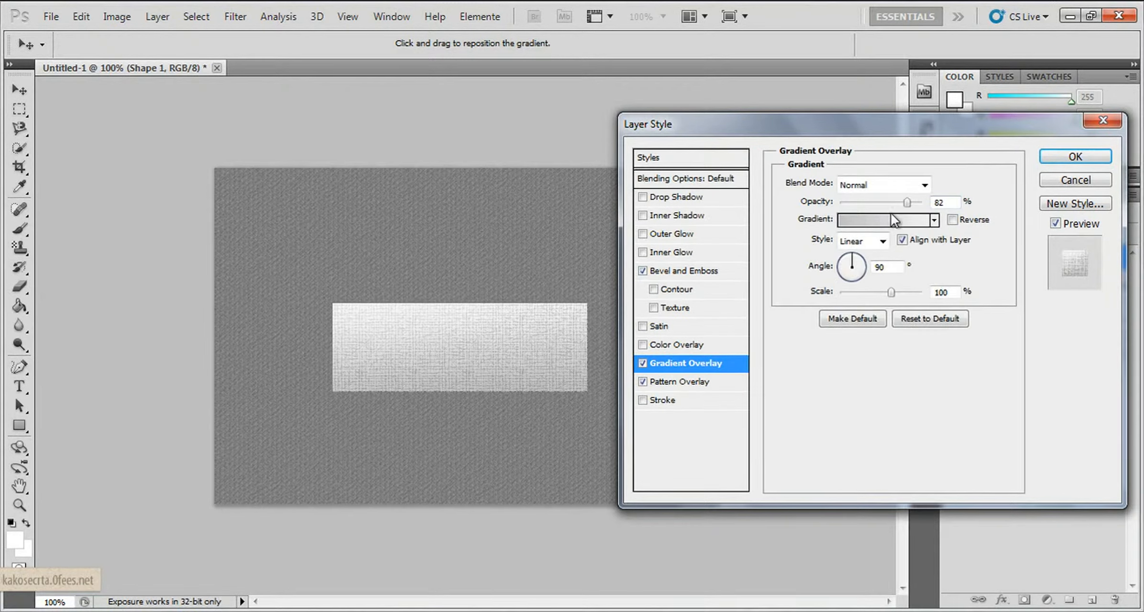
left_click_drag(910, 202, 918, 204)
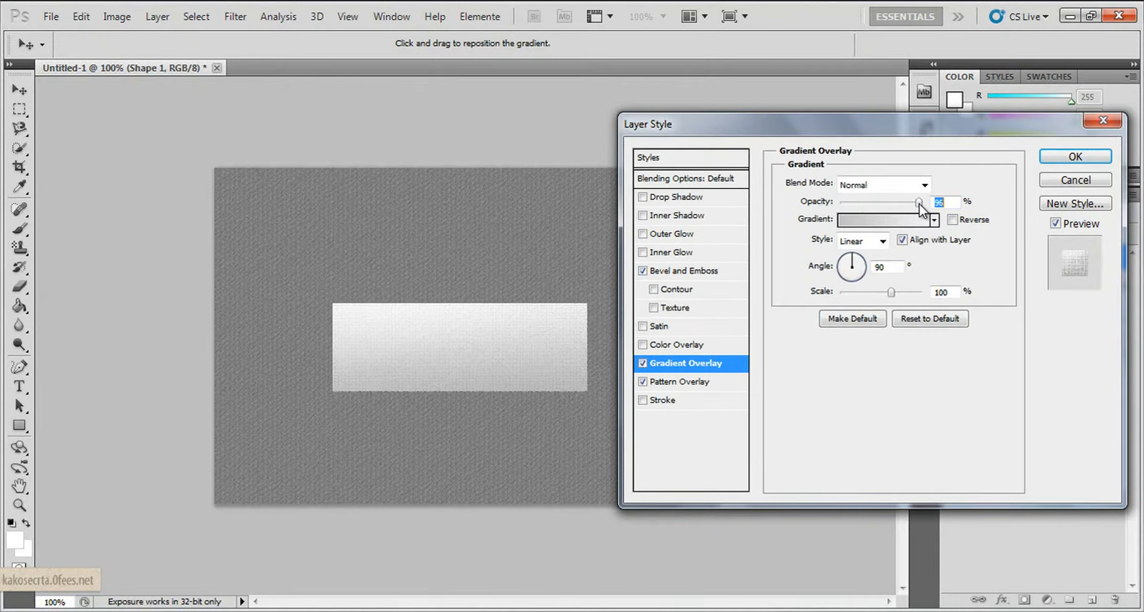
left_click(684, 344)
left_click(676, 375)
left_click(642, 345)
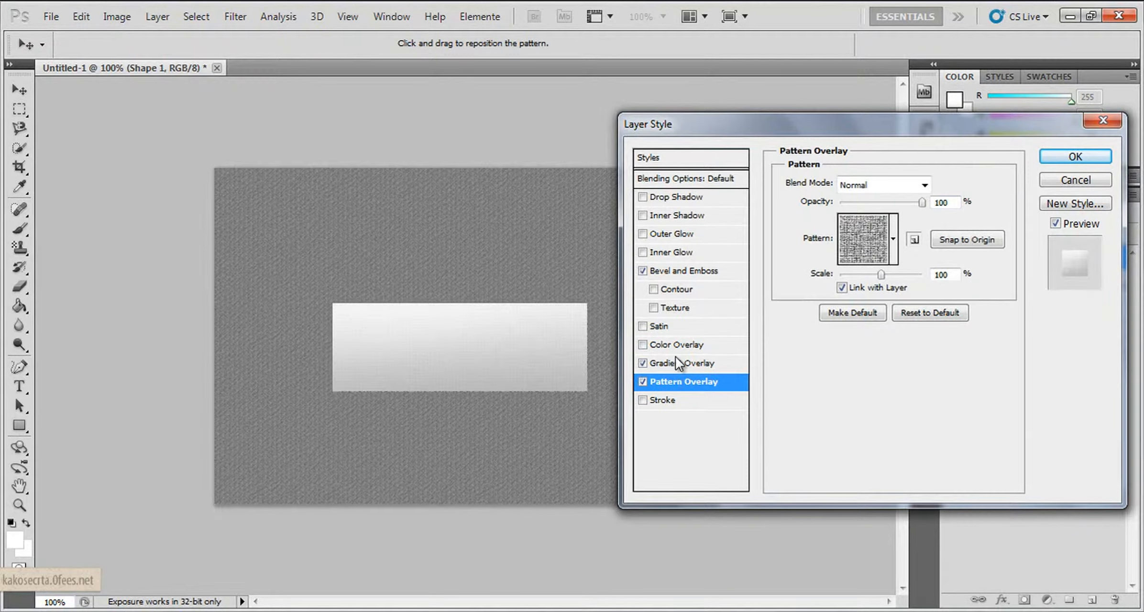
Darken the end stop of the rectangle's gradient to #e5e5e5
left_click(682, 364)
left_click(881, 221)
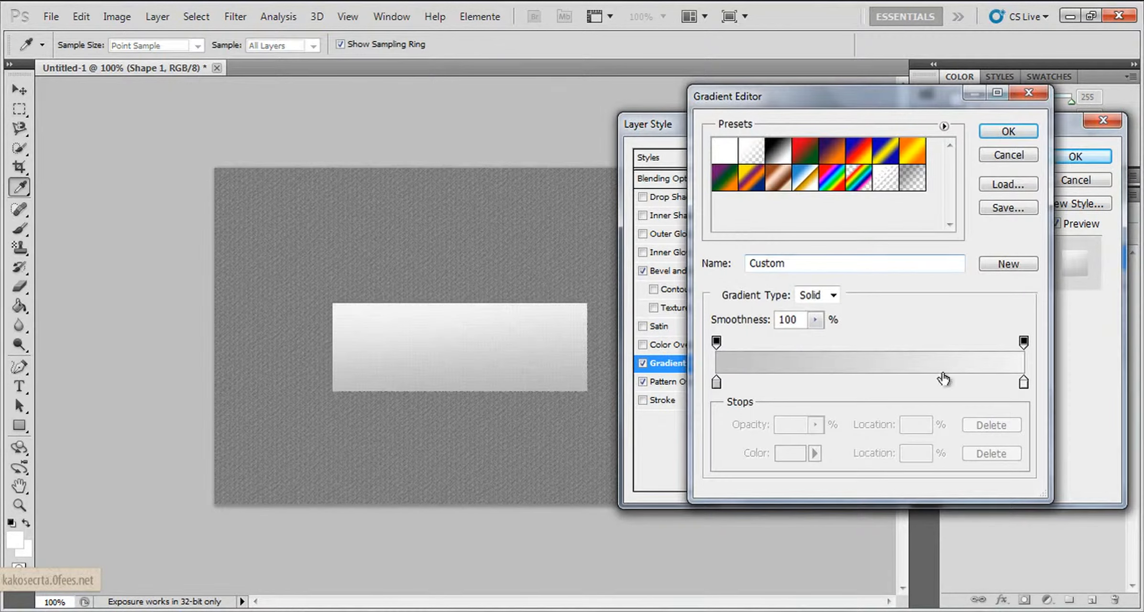
double_click(1023, 382)
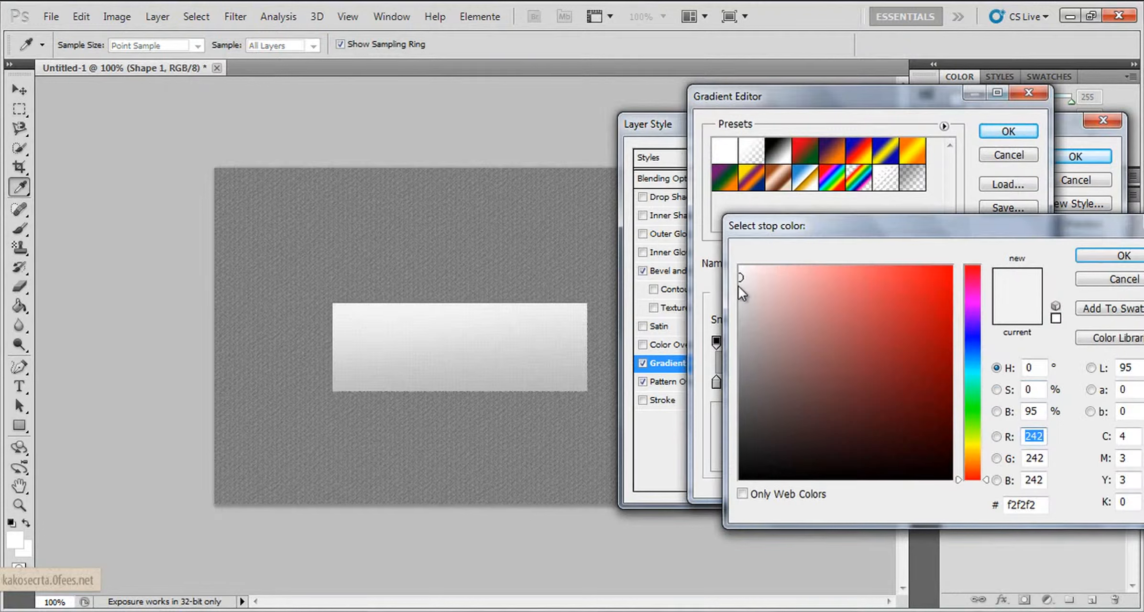
left_click(739, 288)
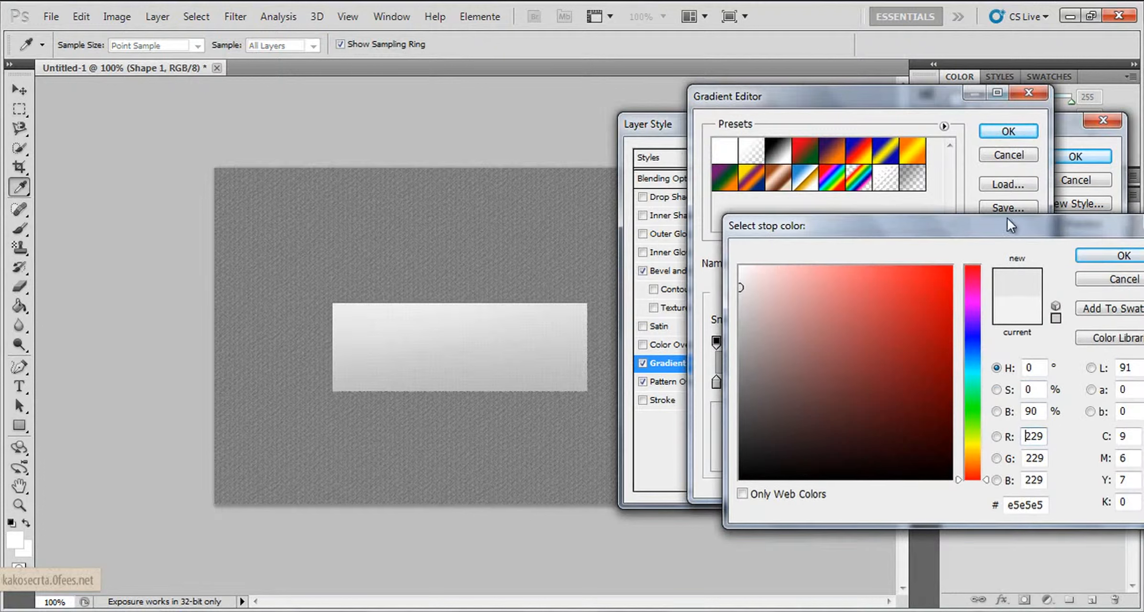
key("Return")
Set the start stop of the rectangle's gradient to #c8c6c6 and apply the layer style
double_click(715, 384)
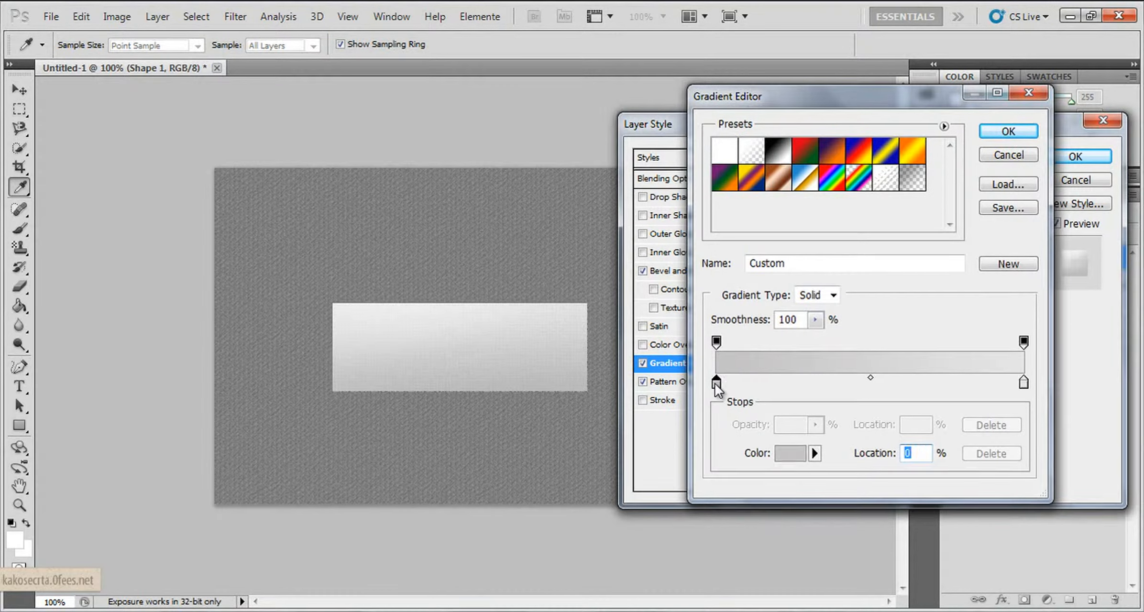
left_click(739, 301)
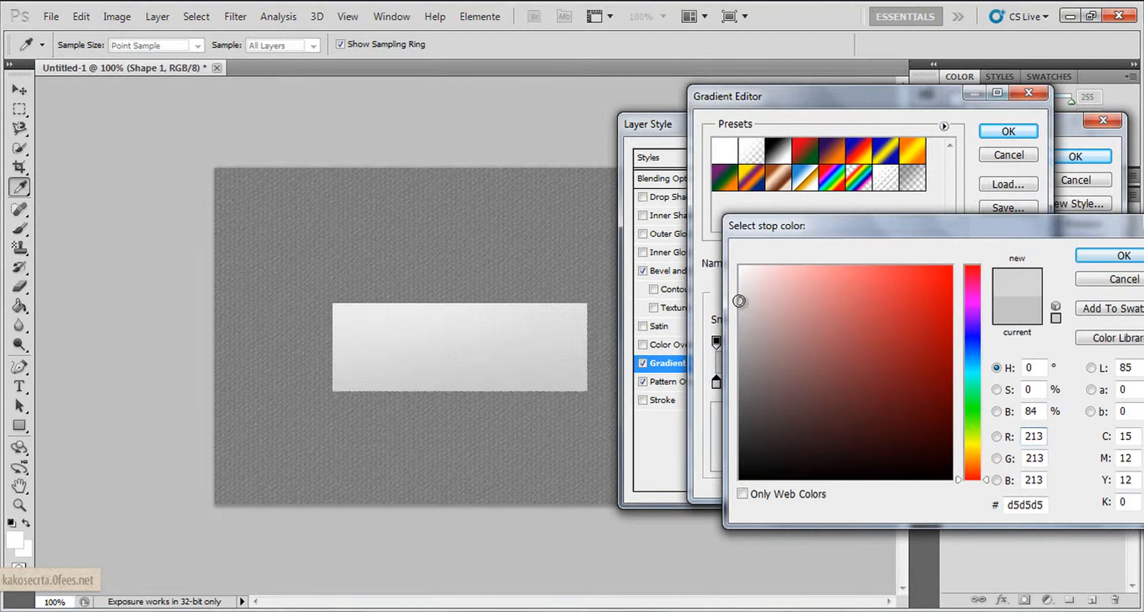
left_click_drag(738, 300, 740, 312)
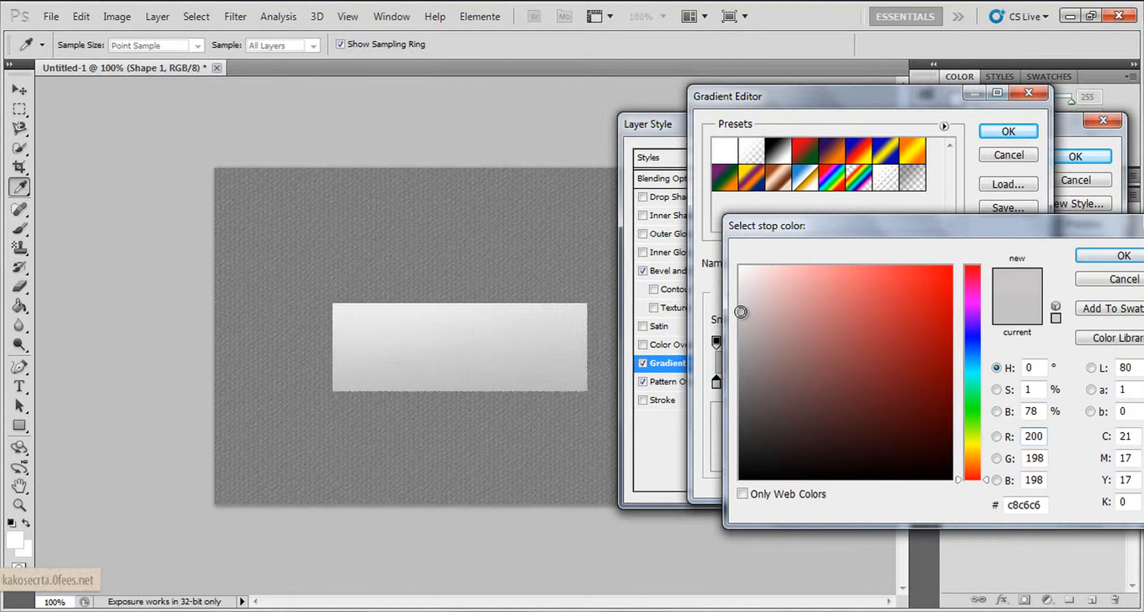
left_click(1103, 256)
left_click(1004, 133)
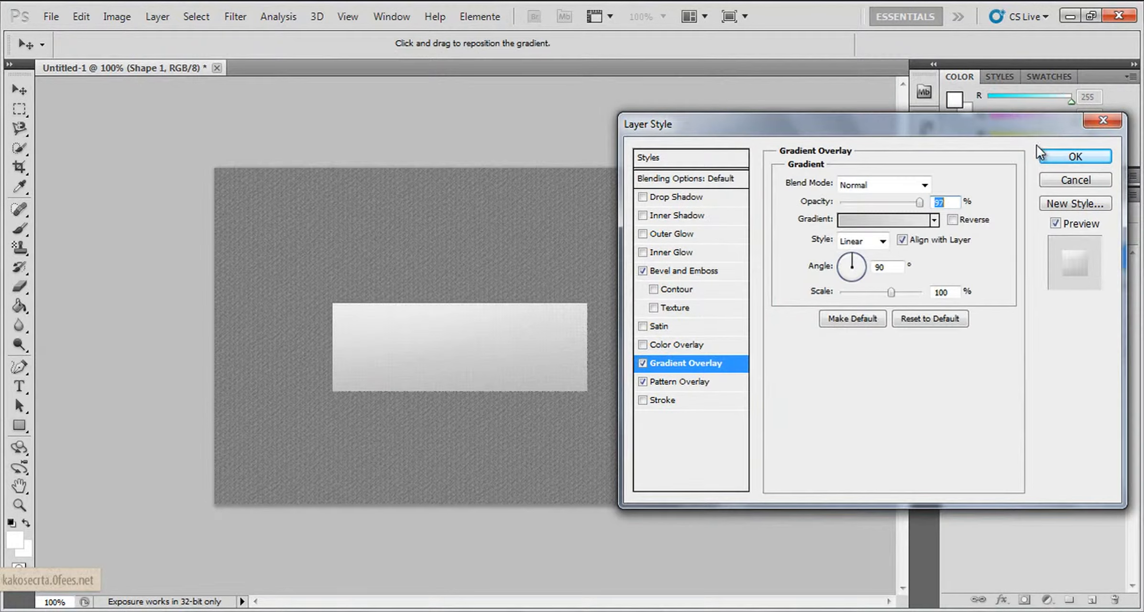
left_click(1097, 155)
Add the 60 pt Arial text "3 6 5 2" on the rectangle and place its layer above the rectangle's layer
left_click(19, 505)
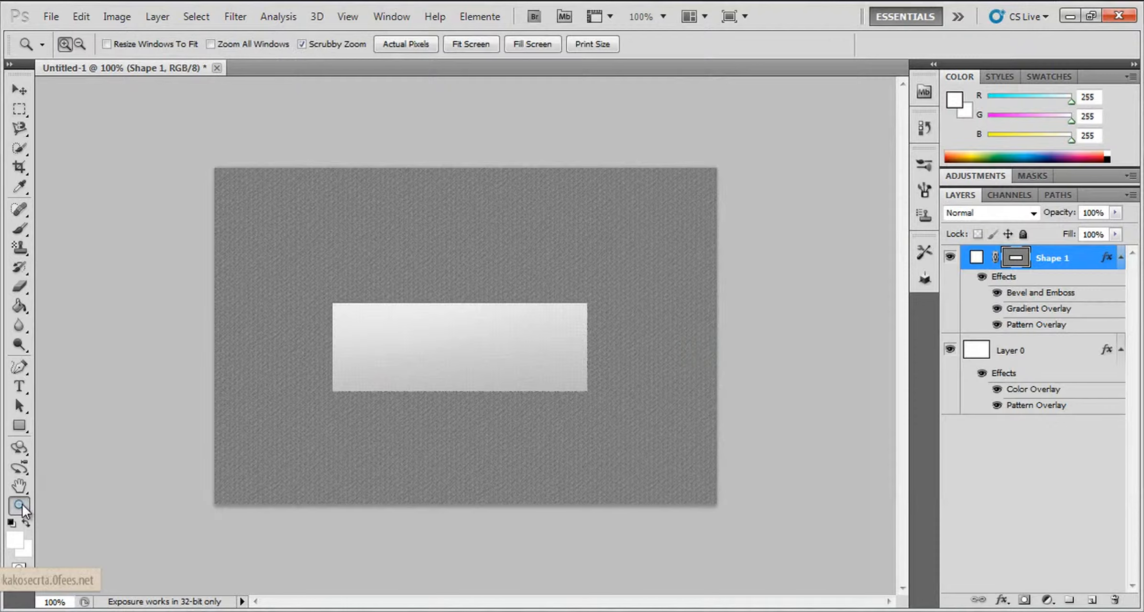
left_click(310, 382)
left_click(1047, 359)
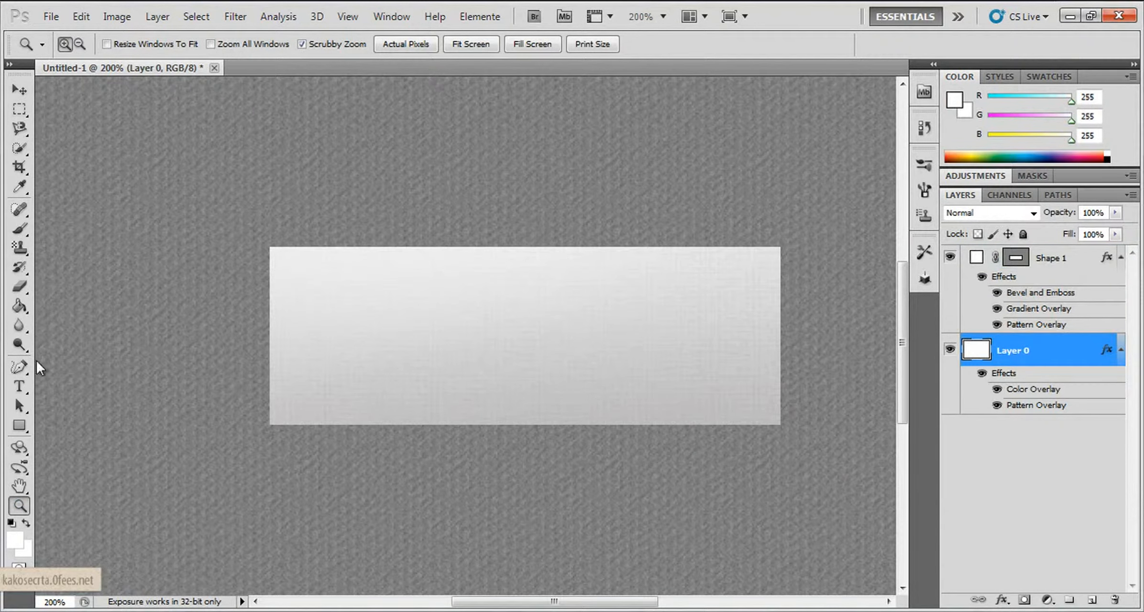
left_click(27, 386)
left_click(295, 368)
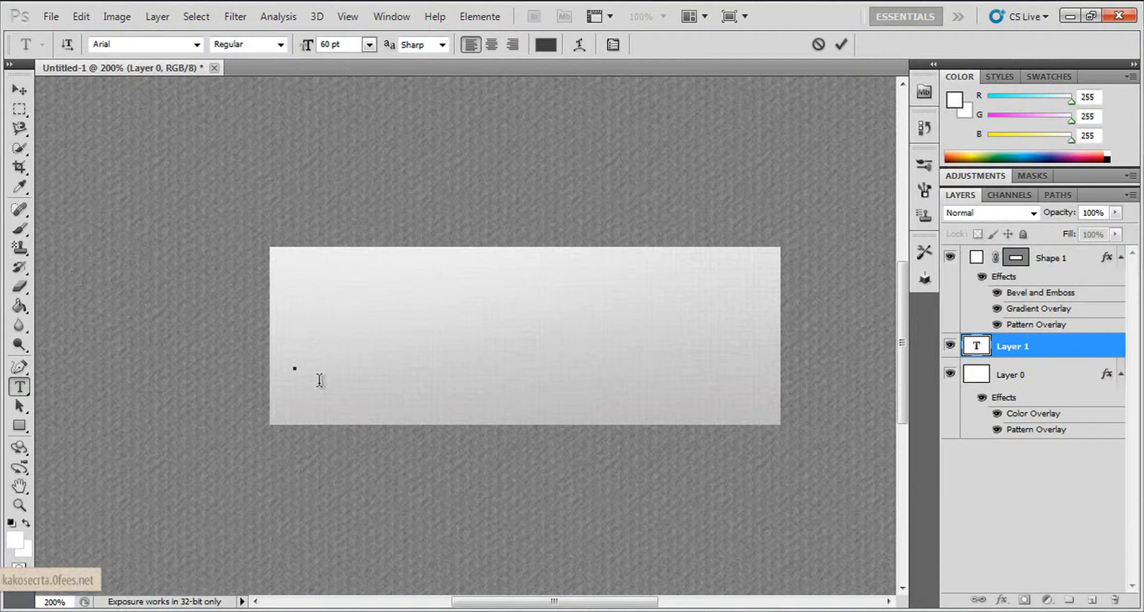
type("k")
left_click_drag(1009, 348, 1011, 258)
double_click(974, 257)
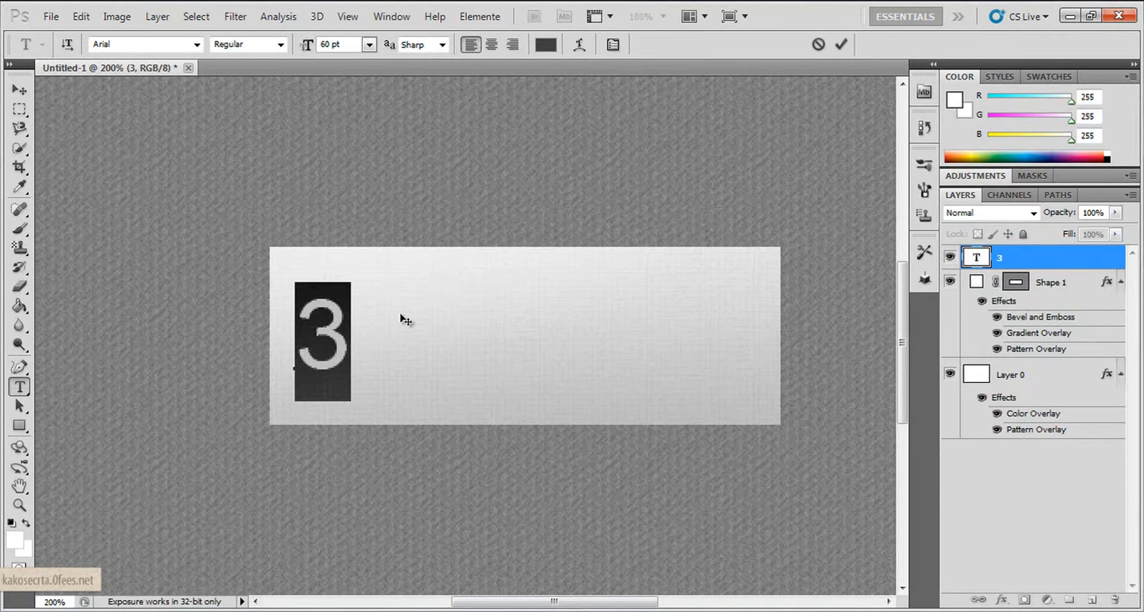
left_click(339, 341)
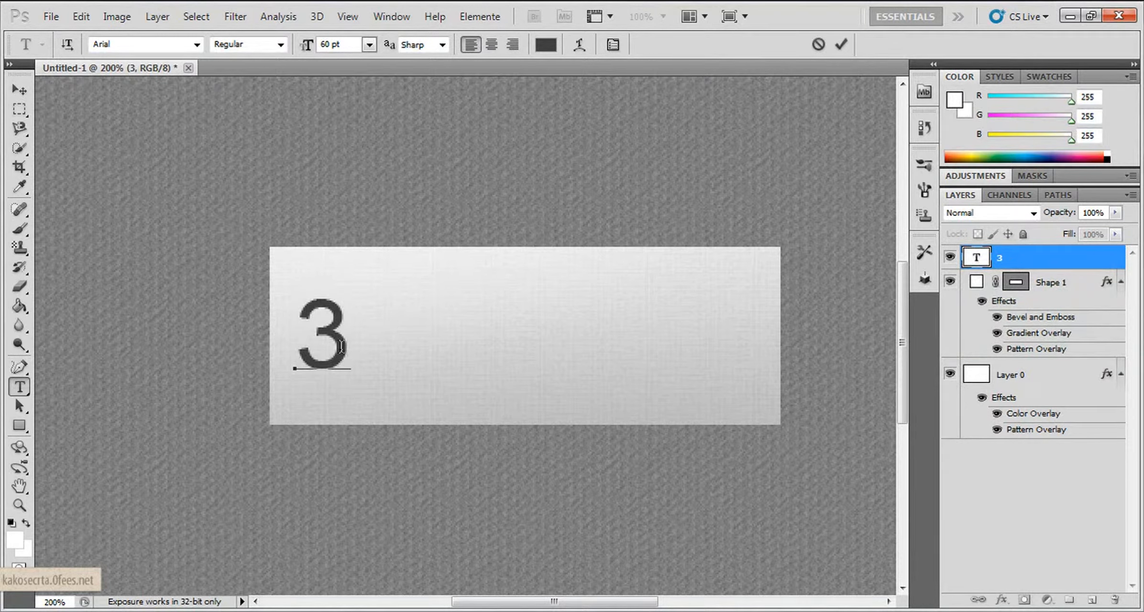
type("6 5 2")
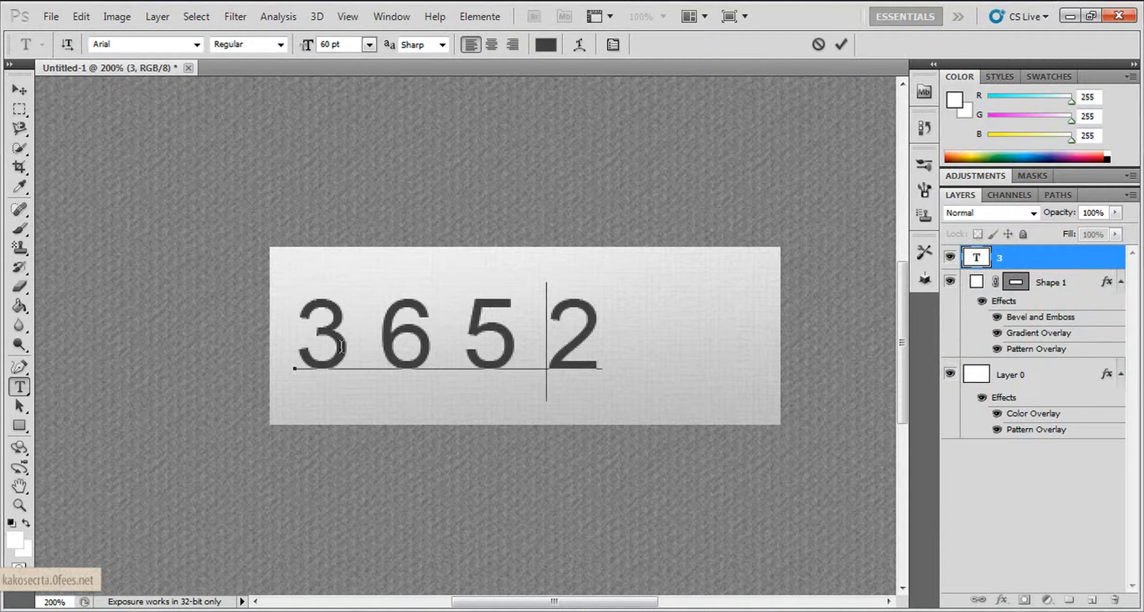
Widen each gap between the digits to three spaces and shift the text slightly to center it on the rectangle
key("Left")
key("Left")
key("Left")
key("Left")
key("Right")
key("Right")
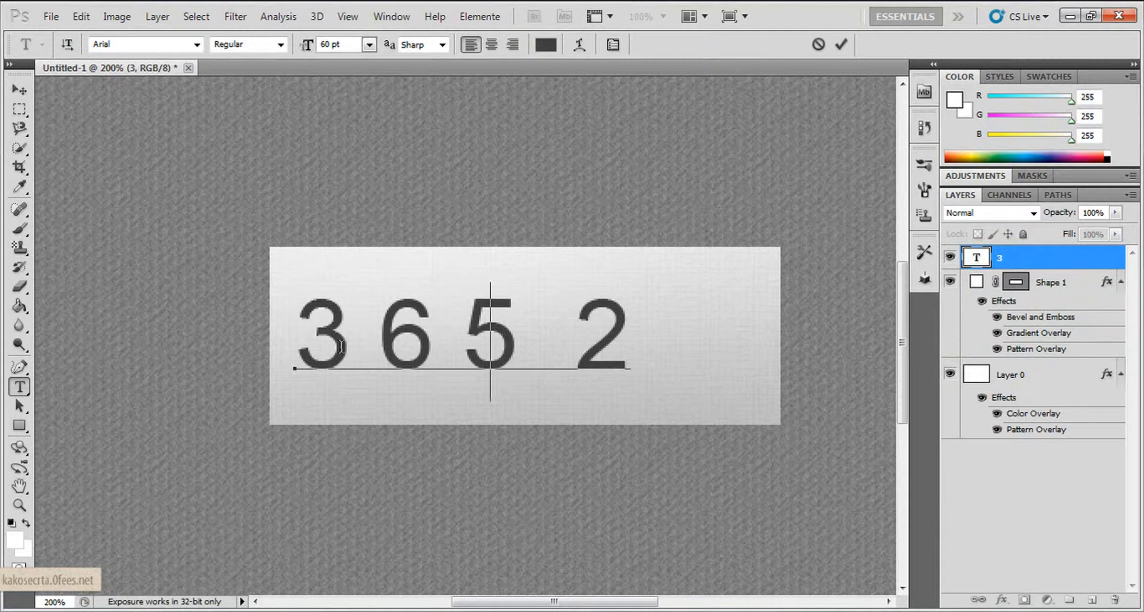
key("Left")
key("Left")
key("Left")
key("Left")
key("Right")
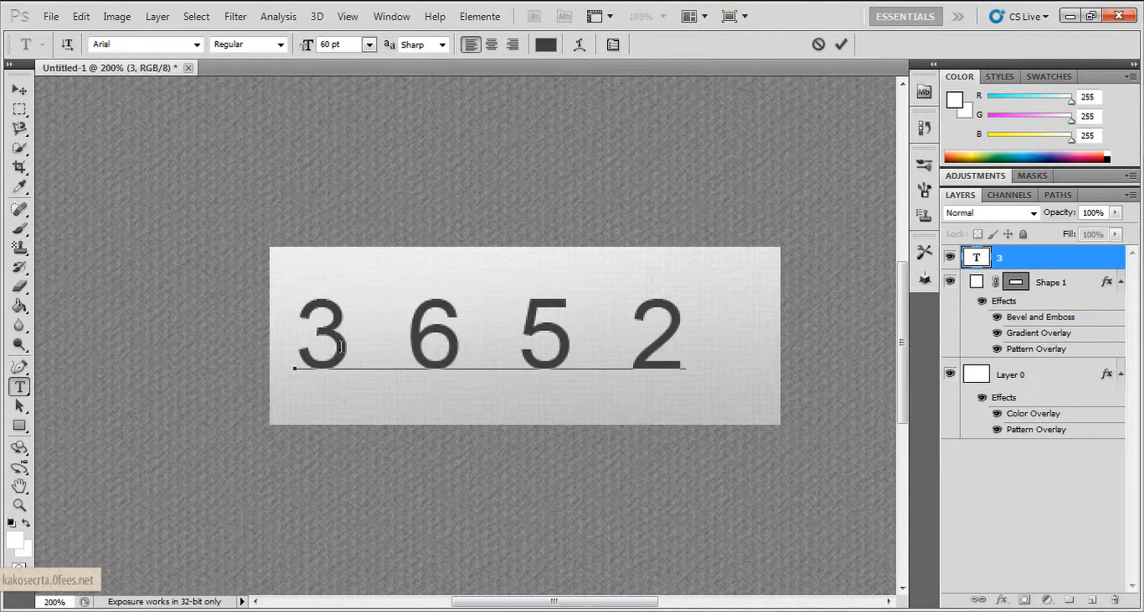
key("Right")
key("Right")
key("Right")
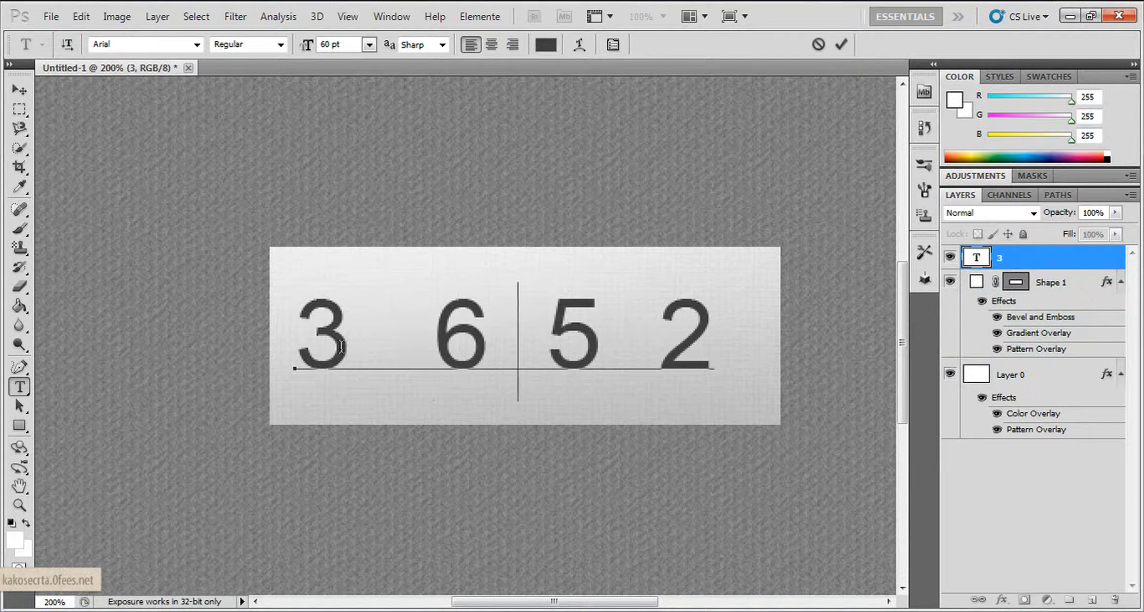
key("Right")
key("Right")
key("Right")
key("Right")
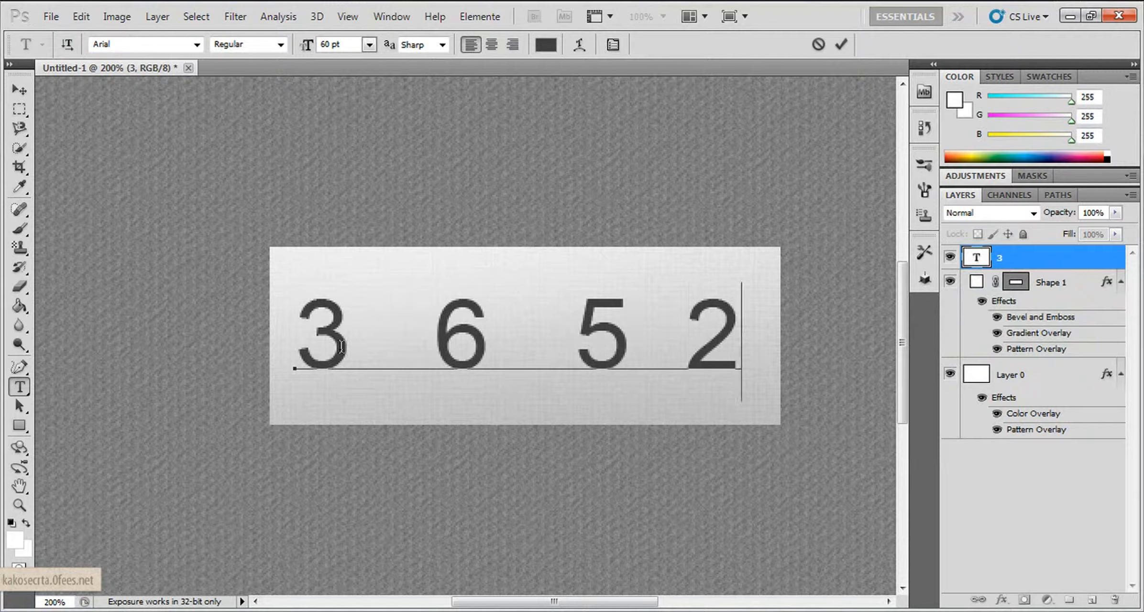
key("Left")
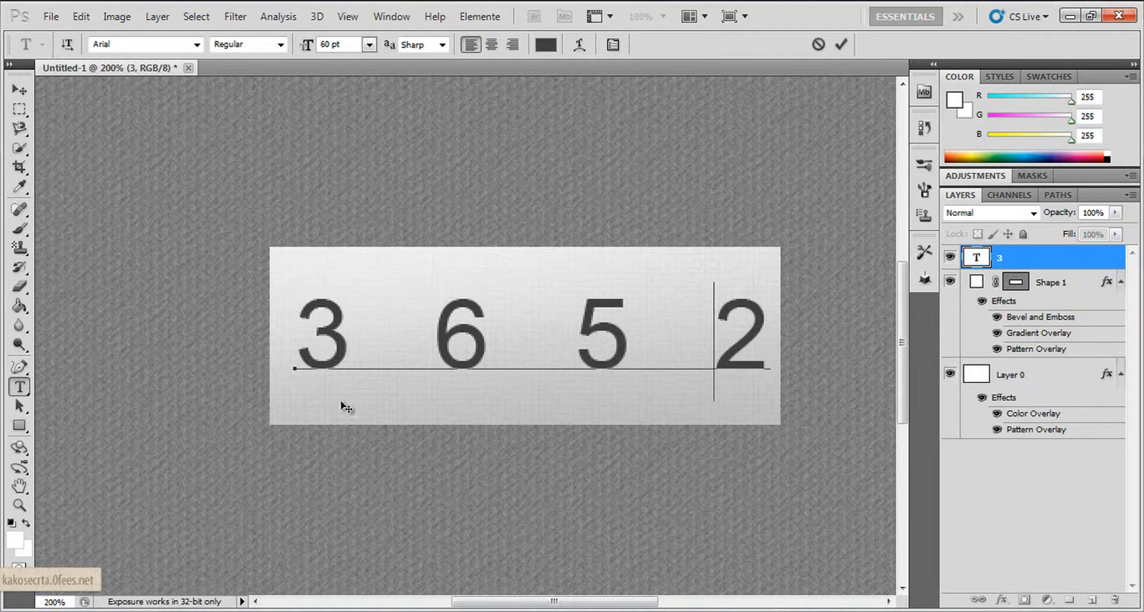
left_click_drag(391, 421, 401, 428)
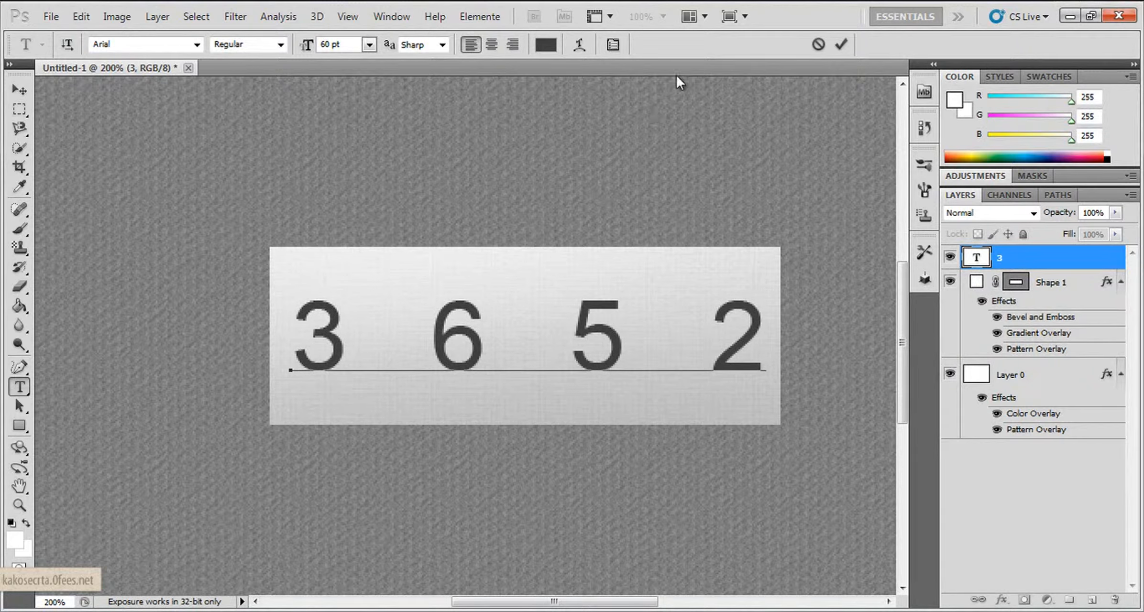
Stretch the Shape 1 rectangle slightly outward on both sides to 102.62% width
left_click(1067, 285)
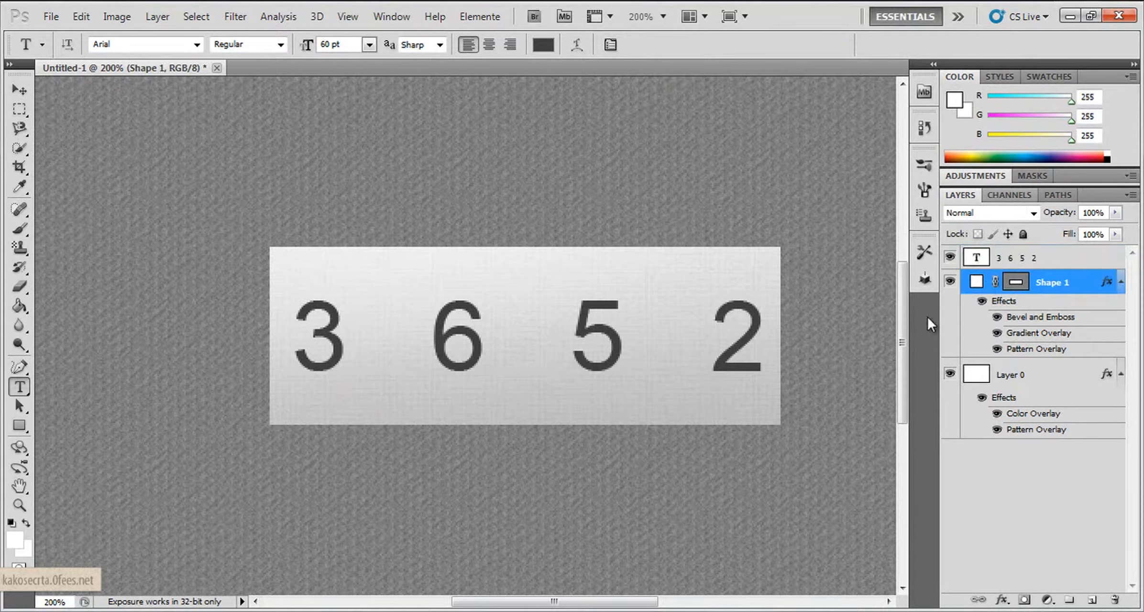
left_click_drag(23, 78, 11, 65)
left_click(25, 93)
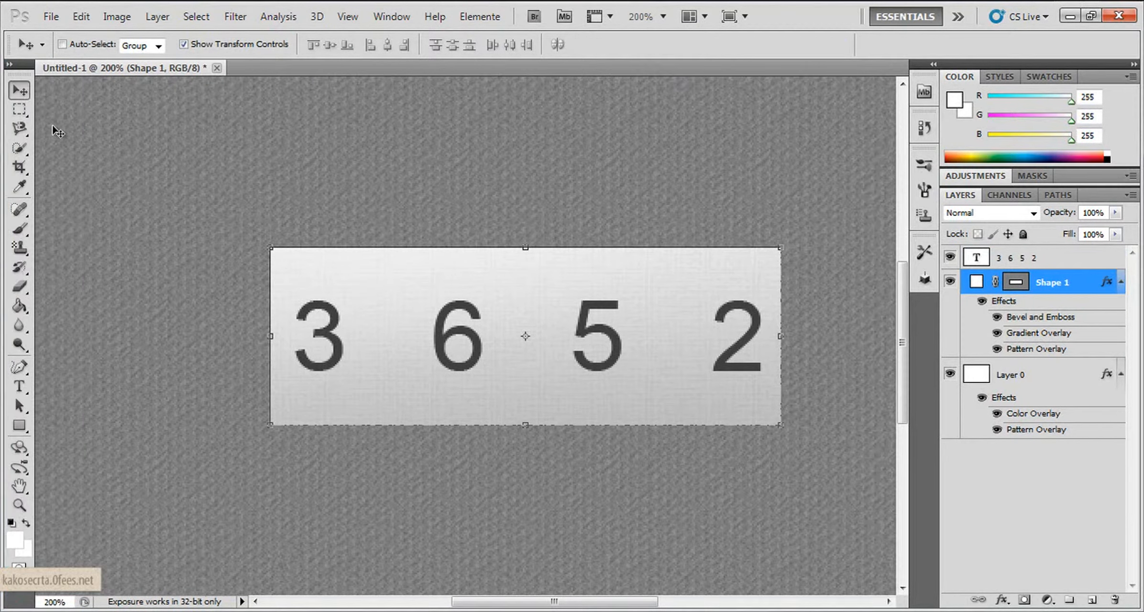
left_click_drag(276, 328, 270, 330)
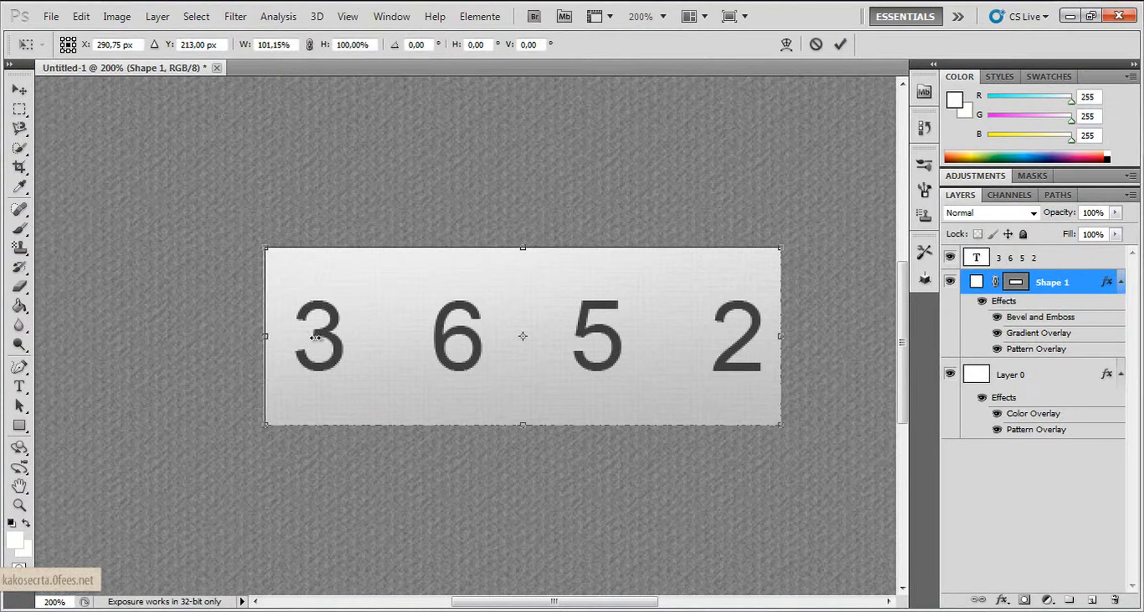
left_click_drag(785, 340, 794, 339)
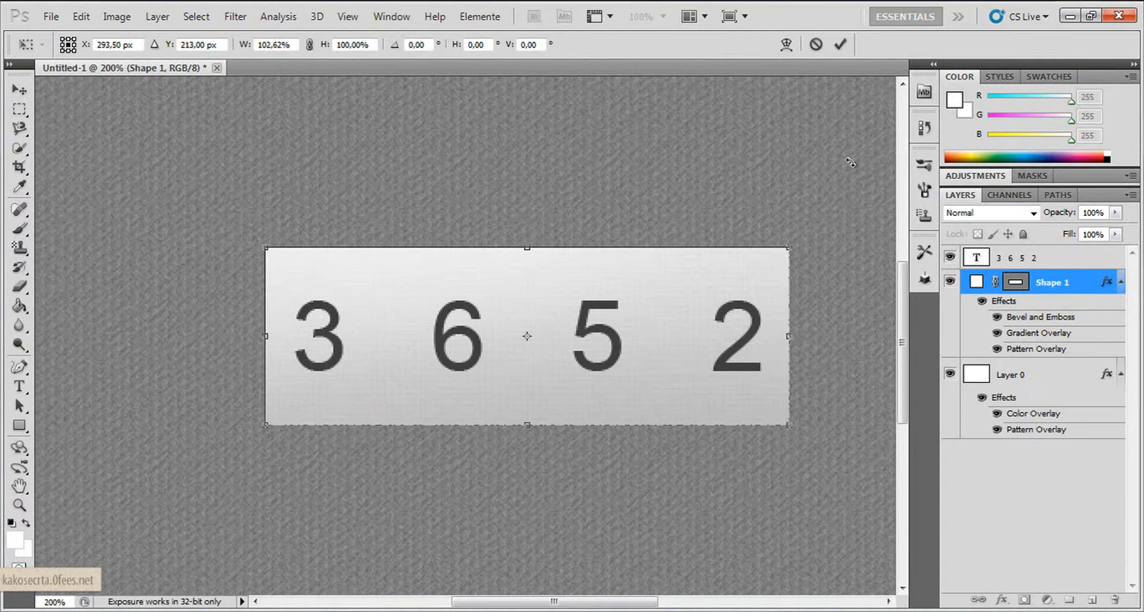
left_click(840, 45)
Lower the opacity of the digits' text layer to 34%
left_click(1075, 258)
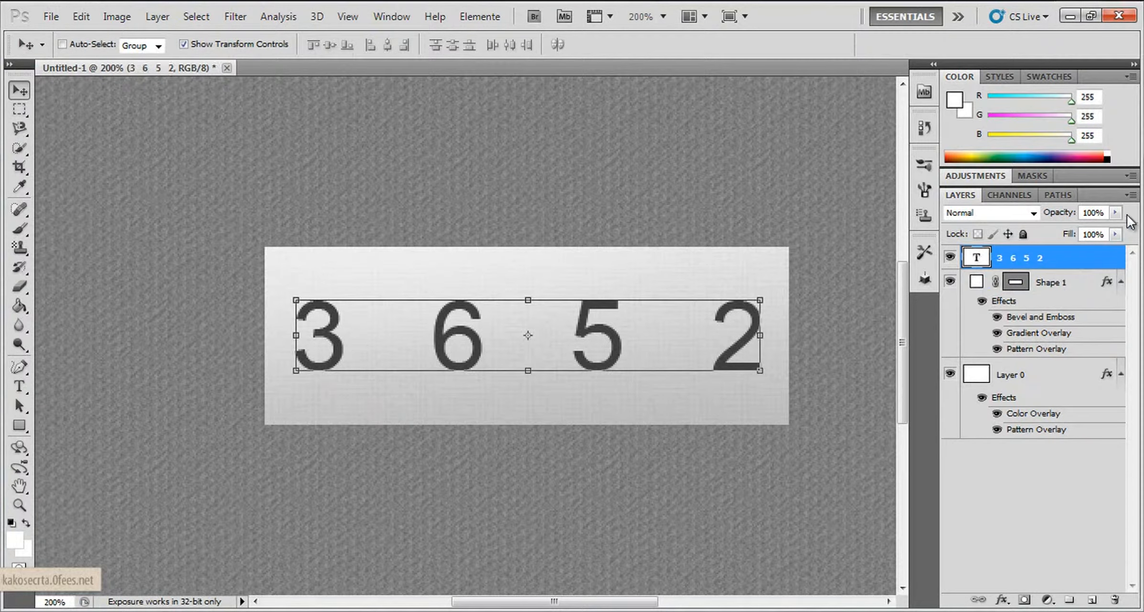
left_click(1115, 212)
left_click_drag(1096, 229, 1074, 230)
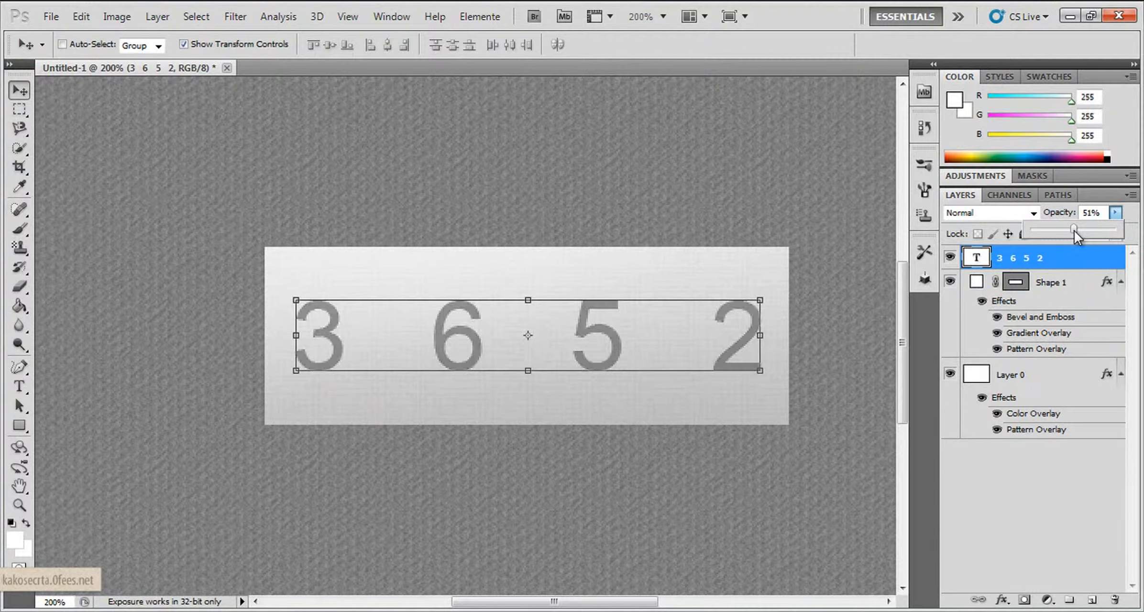
left_click(19, 506)
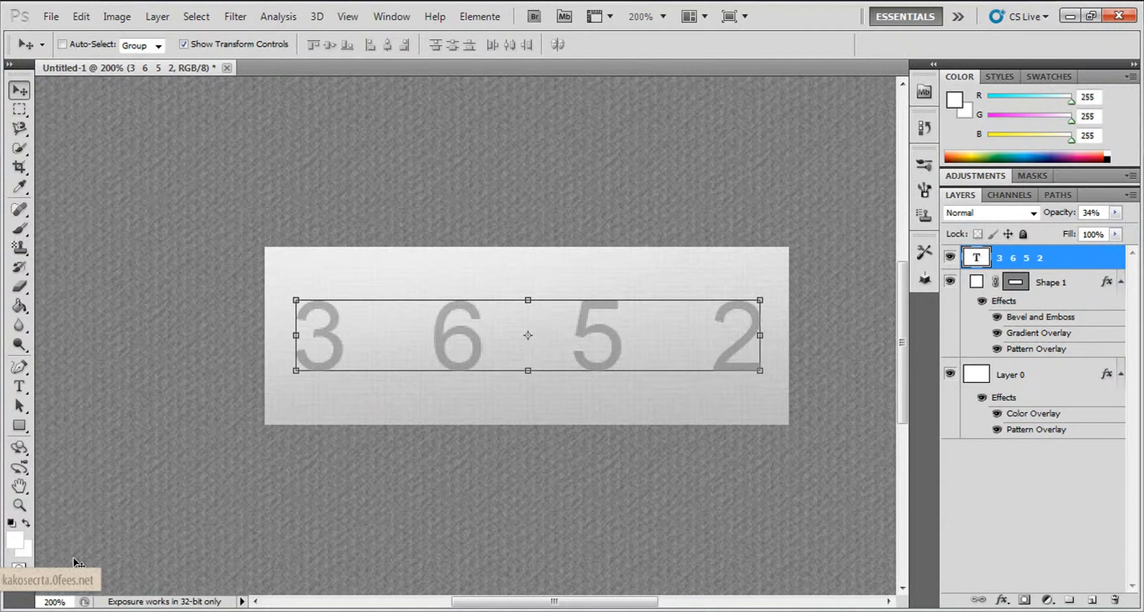
Draw a 1 px vertical line without a layer style between the 3 and 6, spanning the rectangle's full height
left_click(19, 505)
left_click(392, 297)
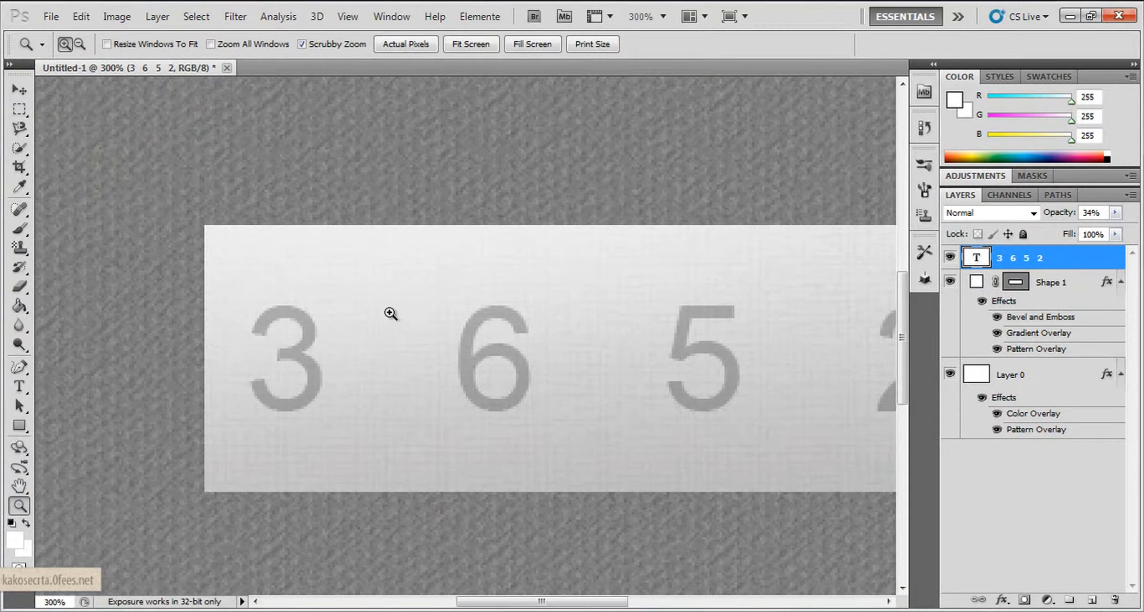
left_click(390, 313)
left_click(20, 425)
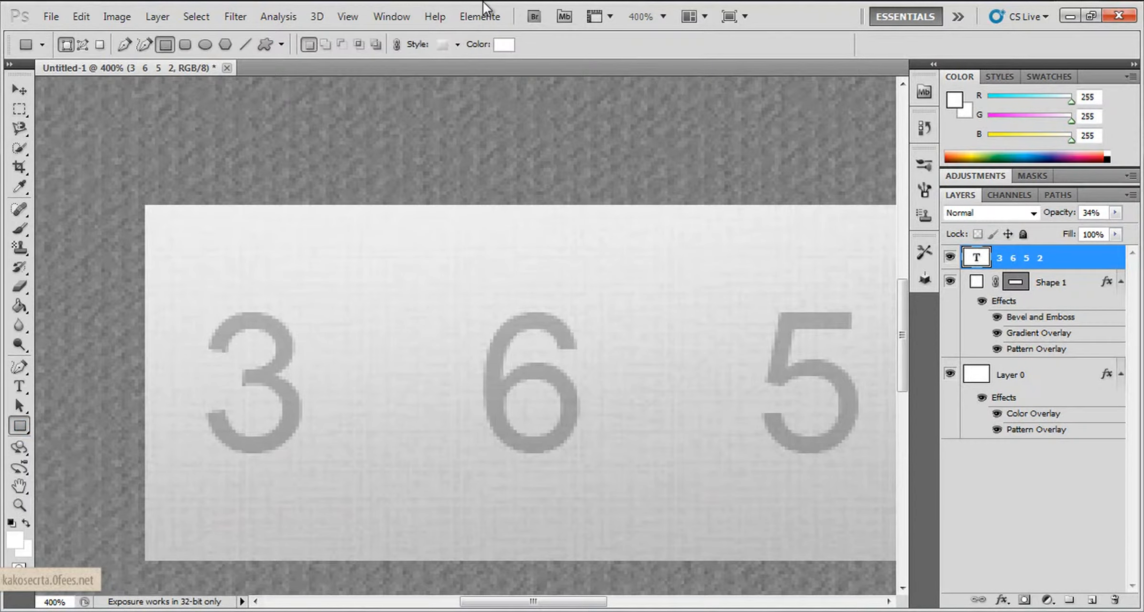
left_click(245, 44)
left_click(526, 45)
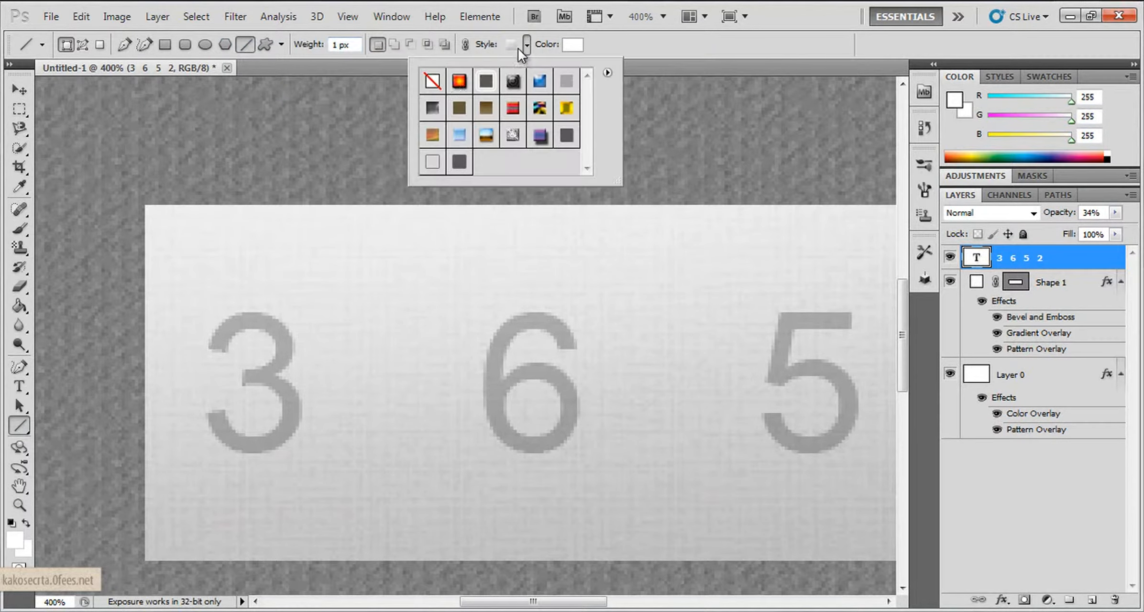
left_click(421, 91)
left_click_drag(379, 204, 378, 559)
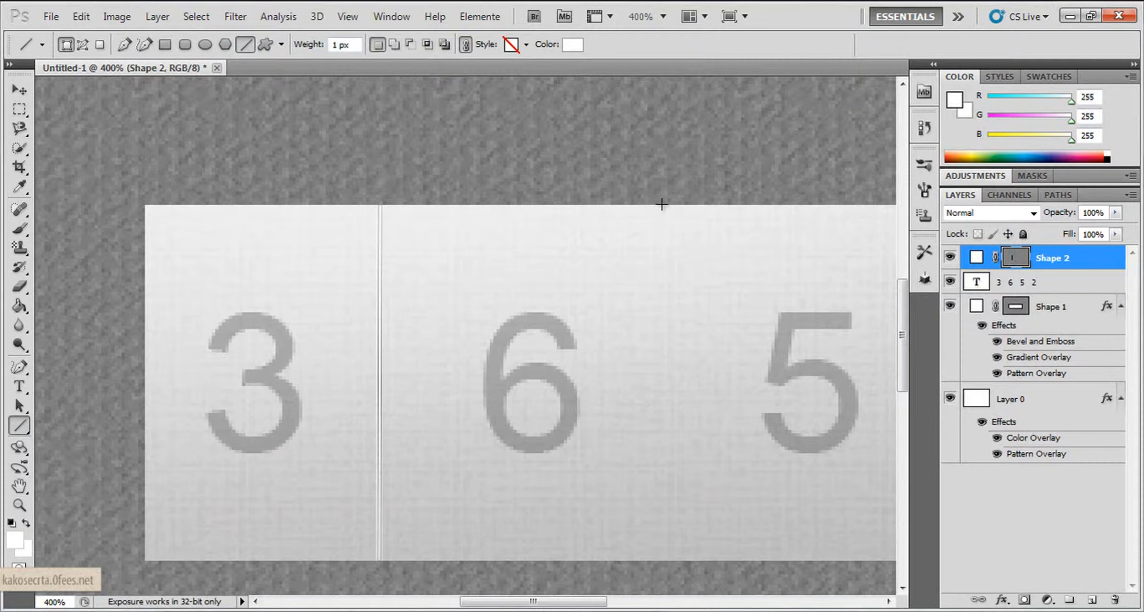
Change the line's fill color to #a8a7a7, sampled from the gray digit 6
double_click(976, 258)
left_click(554, 318)
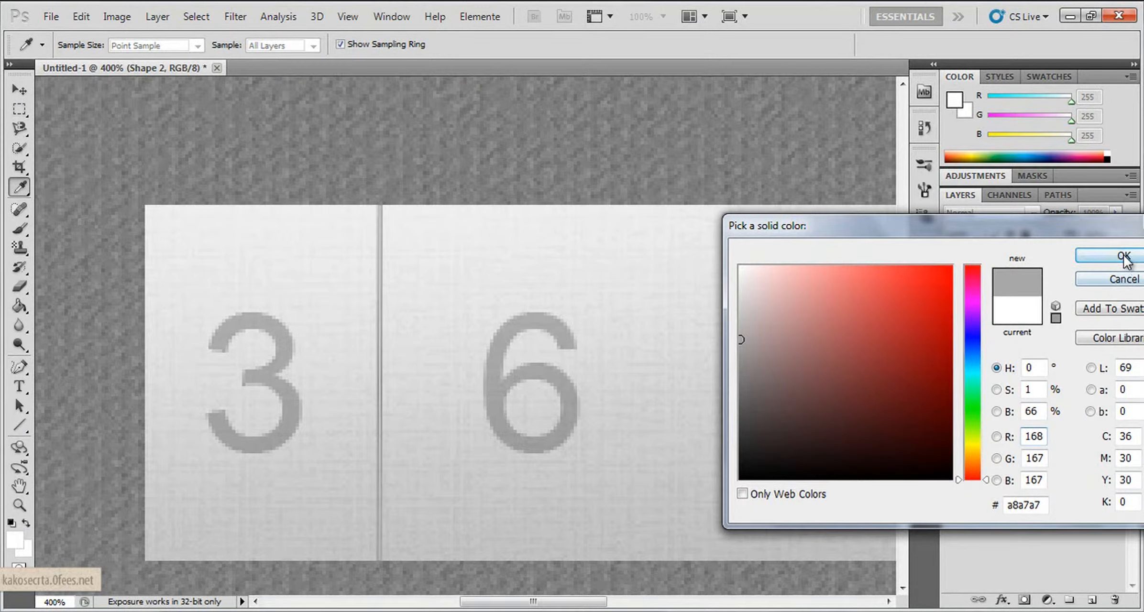
left_click(1123, 258)
Duplicate the divider line's layer and position the copy midway between the 6 and 5
left_click(25, 92)
right_click(1067, 261)
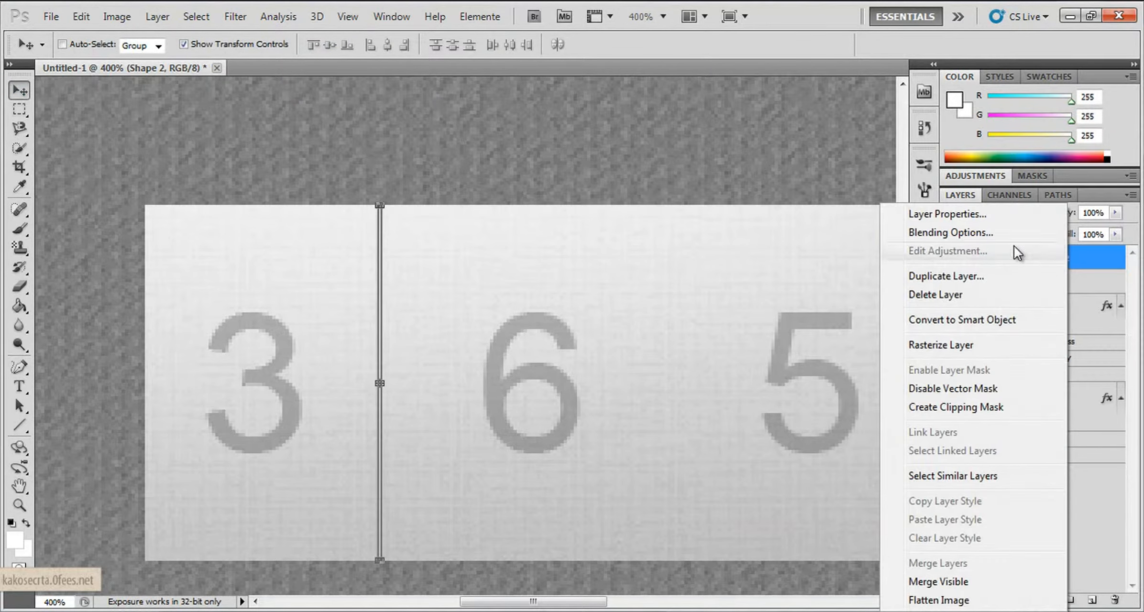
left_click(946, 276)
left_click(717, 188)
left_click_drag(698, 462, 794, 464)
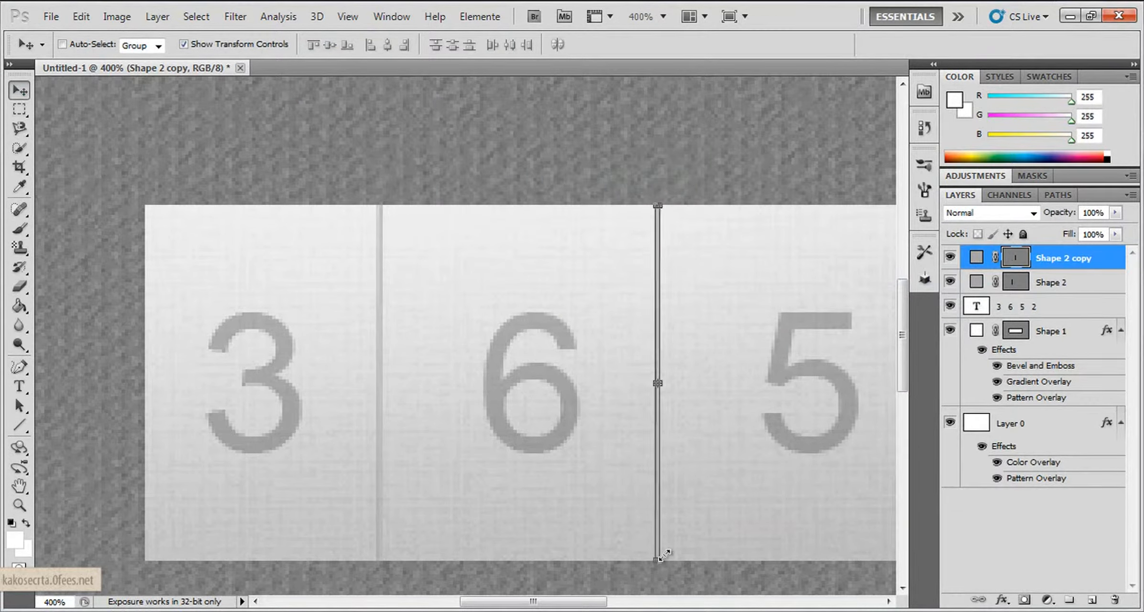
left_click_drag(585, 602, 620, 604)
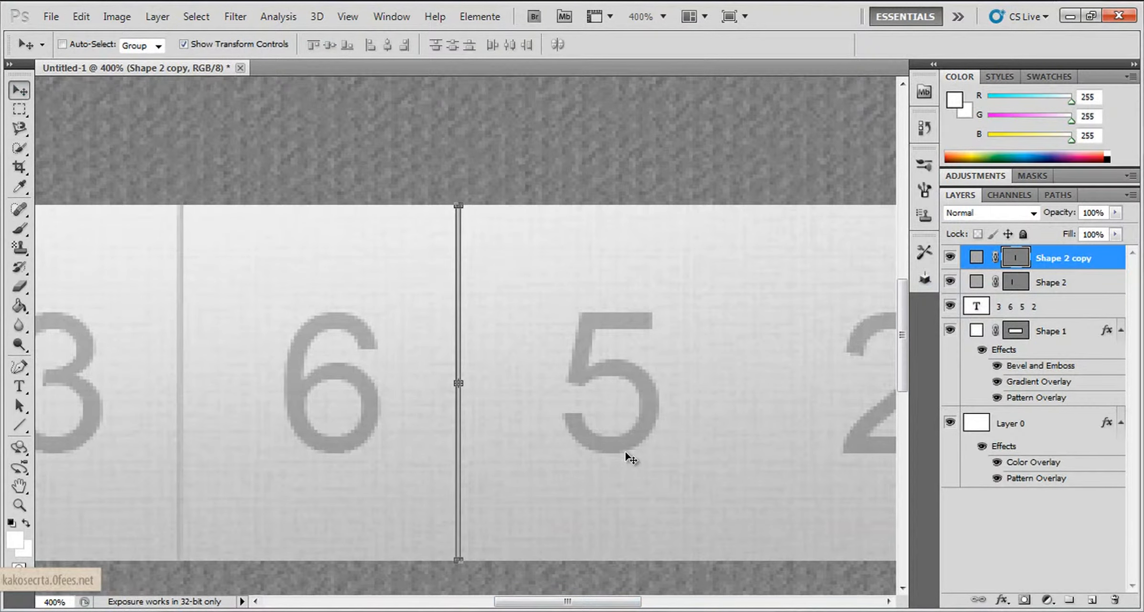
left_click_drag(625, 452, 635, 455)
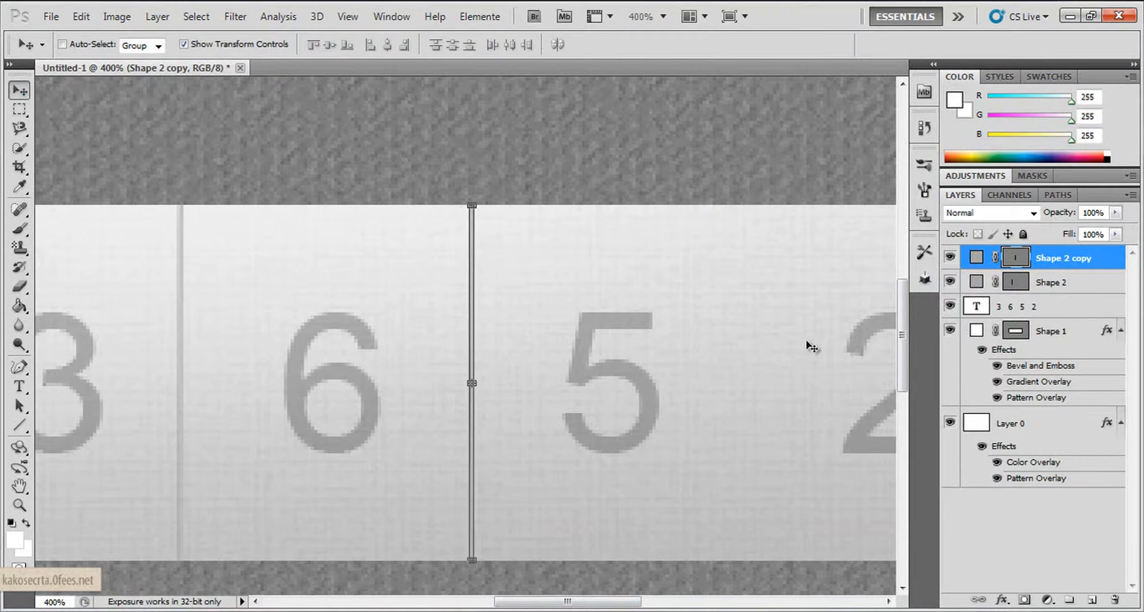
key("Right")
key("Right")
key("Right")
key("Right")
key("Right")
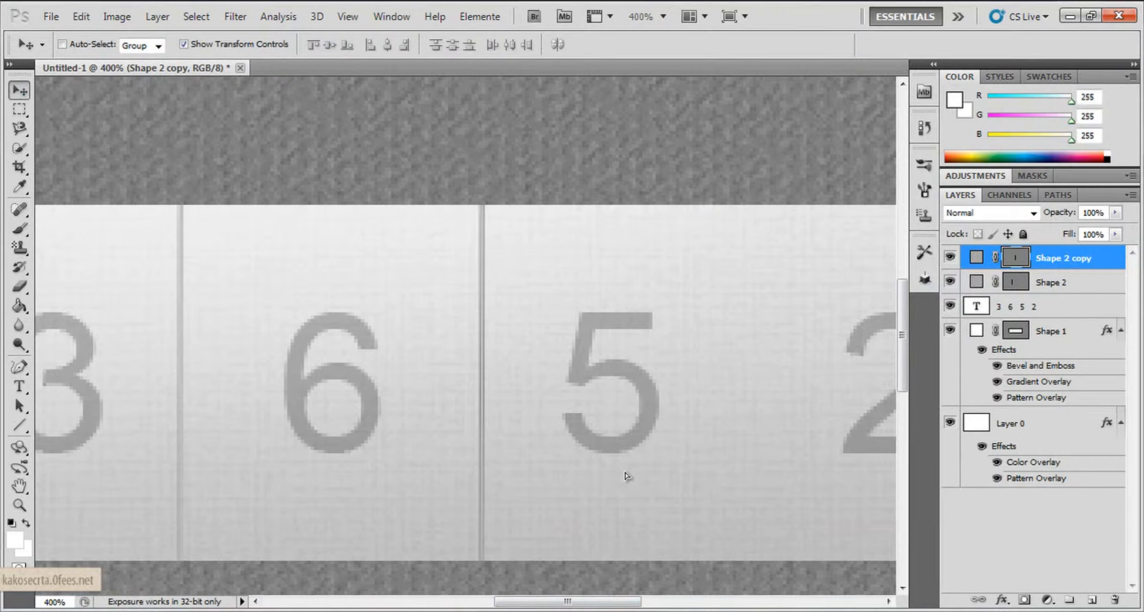
key("Left")
key("Left")
key("Left")
Duplicate the divider line between the 6 and 5 and position the new copy midway between the 5 and 2
right_click(1098, 261)
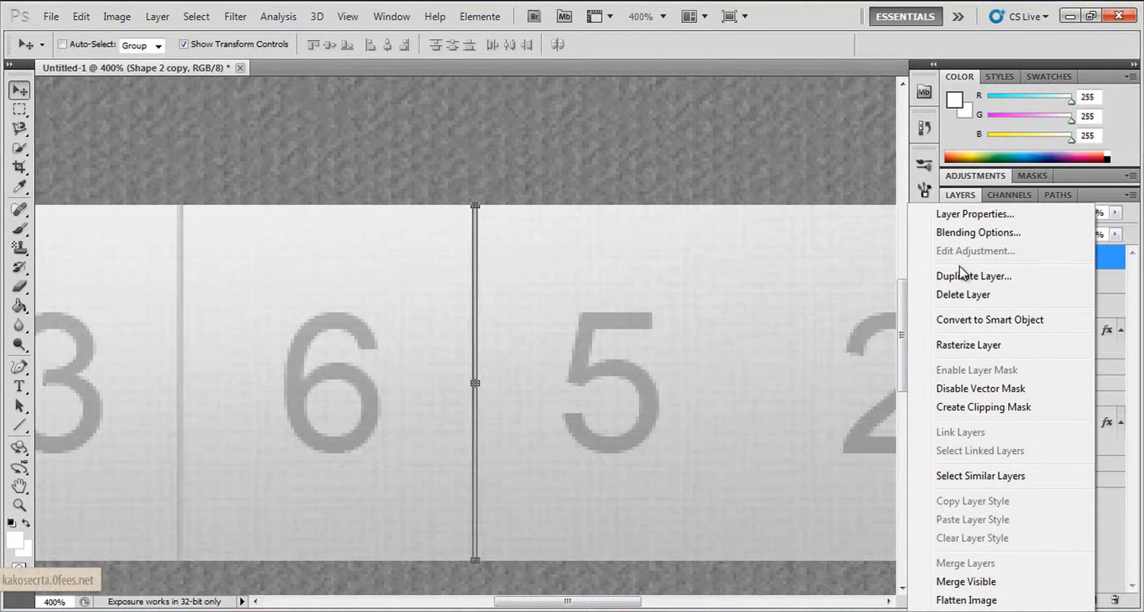
left_click(959, 276)
key("Return")
key("shift+Right")
key("shift+Right")
key("shift+Right")
key("shift+Right")
key("shift+Right")
key("shift+Right")
key("shift+Right")
key("shift+Right")
key("shift+Right")
key("shift+Right")
key("shift+Right")
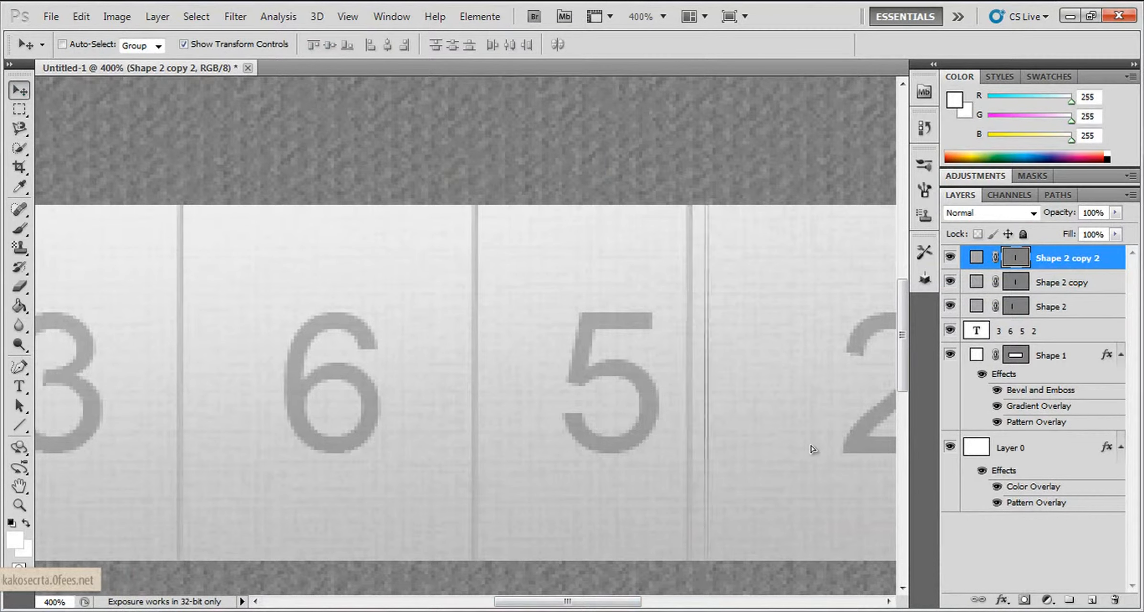
key("shift+Right")
key("shift+Right")
key("shift+Right")
key("Right")
key("Right")
key("Right")
key("Right")
key("Right")
key("Right")
key("Right")
key("Right")
key("Right")
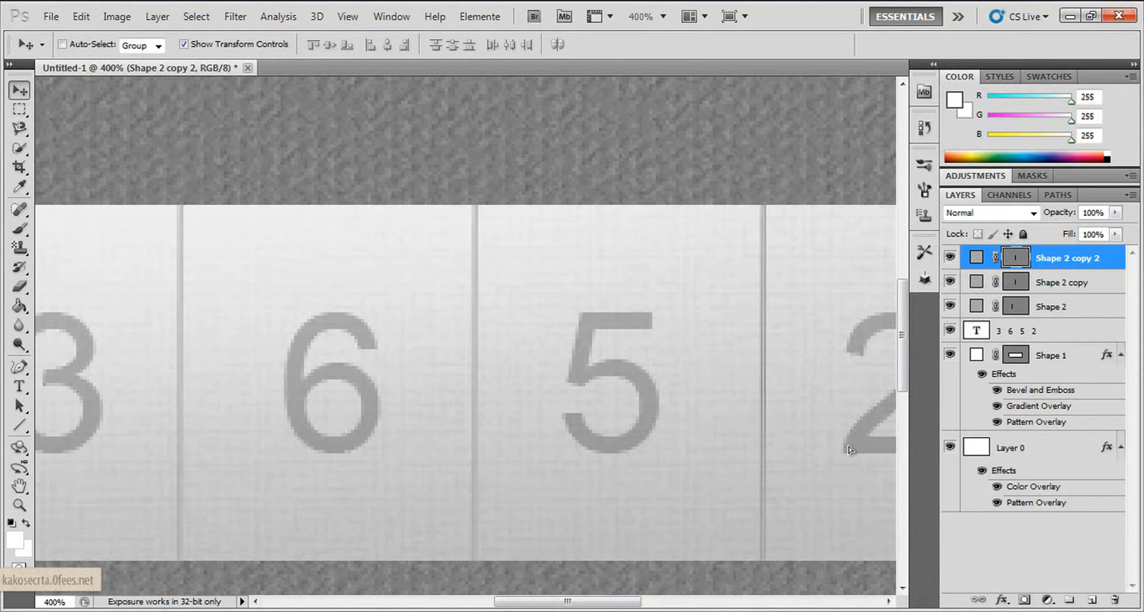
left_click_drag(579, 592, 569, 593)
left_click_drag(705, 544, 708, 527)
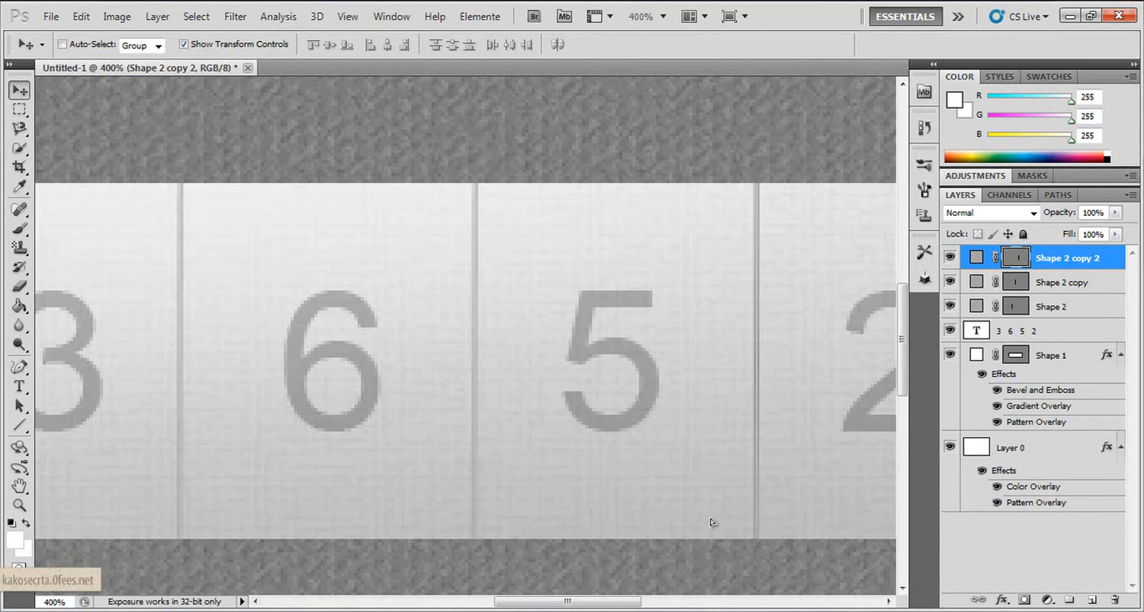
key("Right")
key("Right")
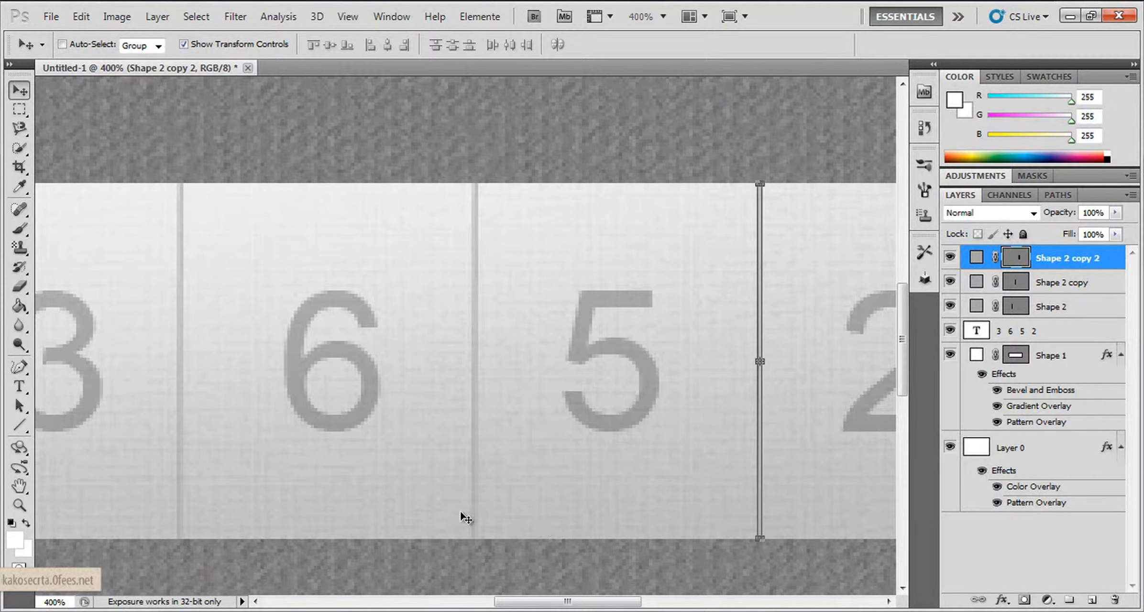
left_click(19, 505)
left_click(418, 43)
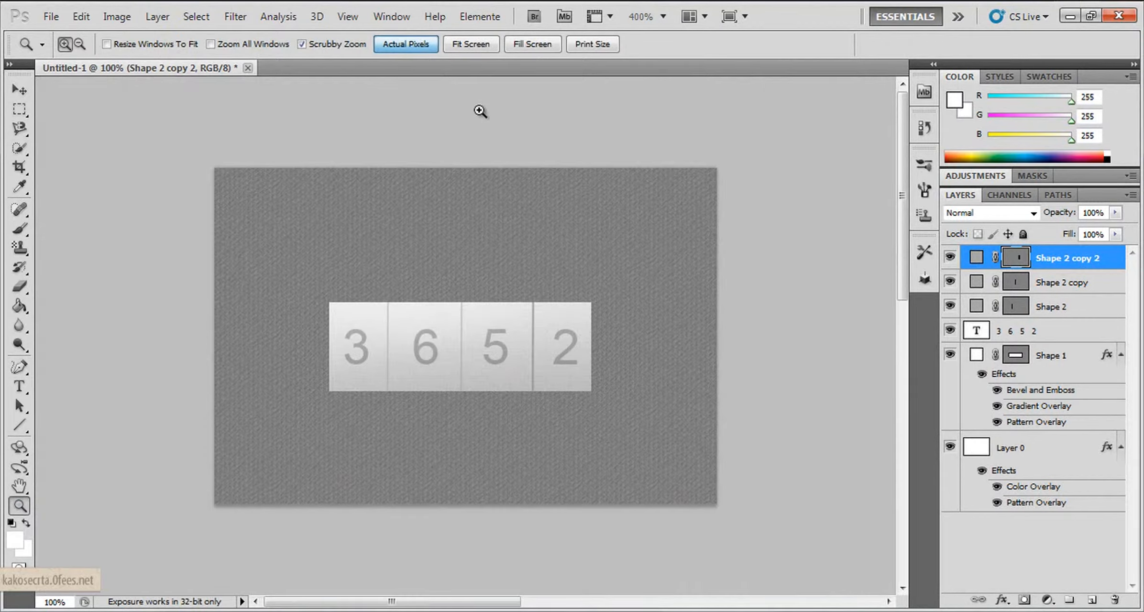
Shrink the light rectangle and its three divider lines together to 75.50% height, trimming both upper and lower edges around the digits
left_click(1074, 465)
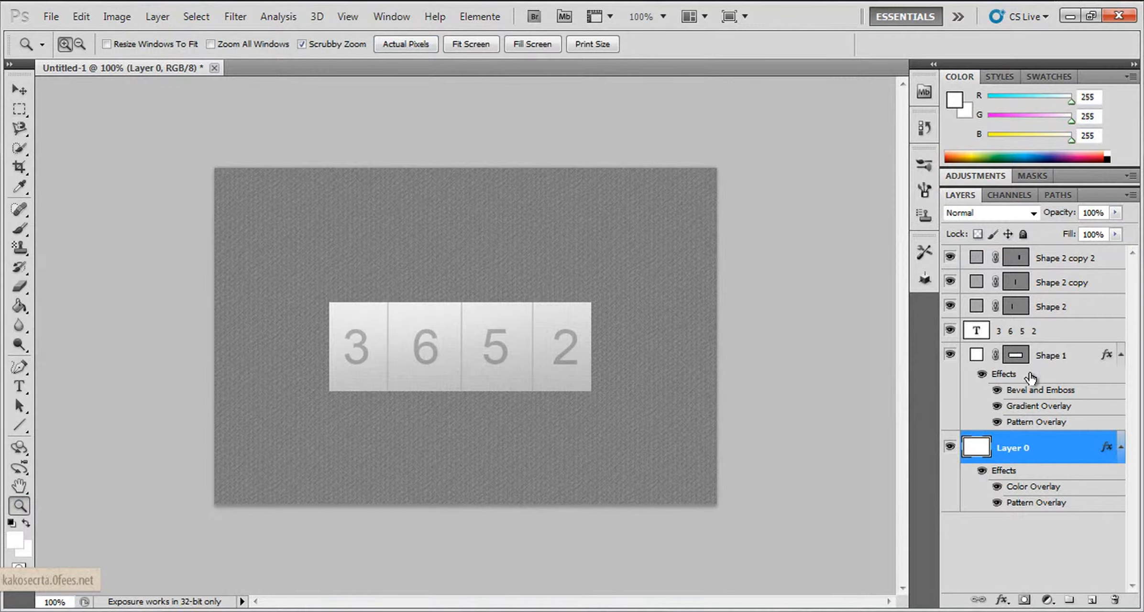
left_click(402, 380)
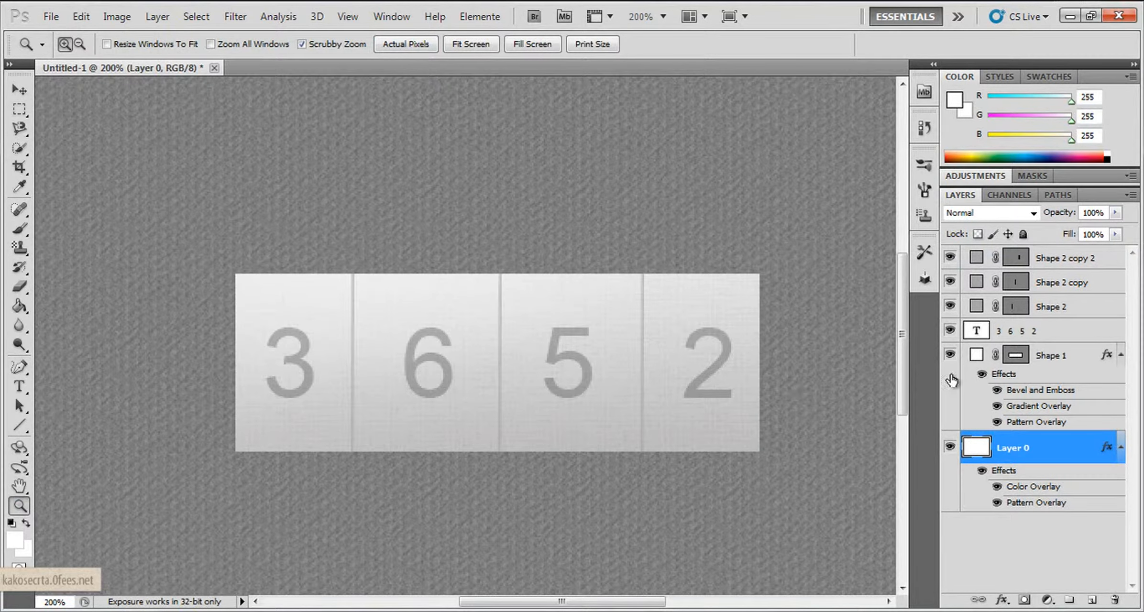
left_click(1047, 308, "ctrl")
left_click(1062, 282, "ctrl")
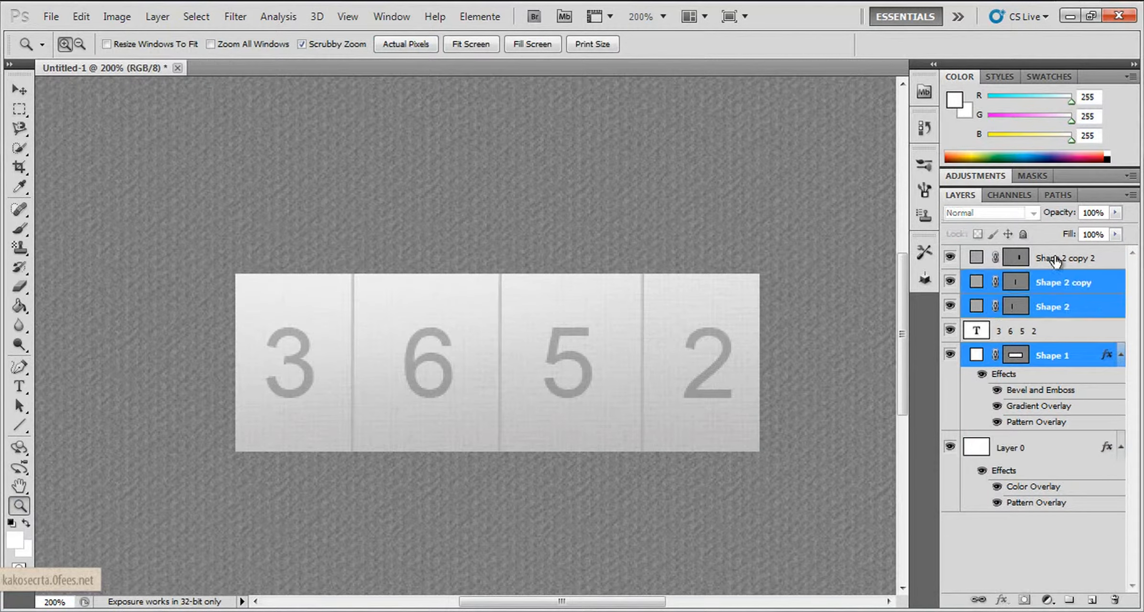
left_click(1065, 258, "ctrl")
left_click(21, 89)
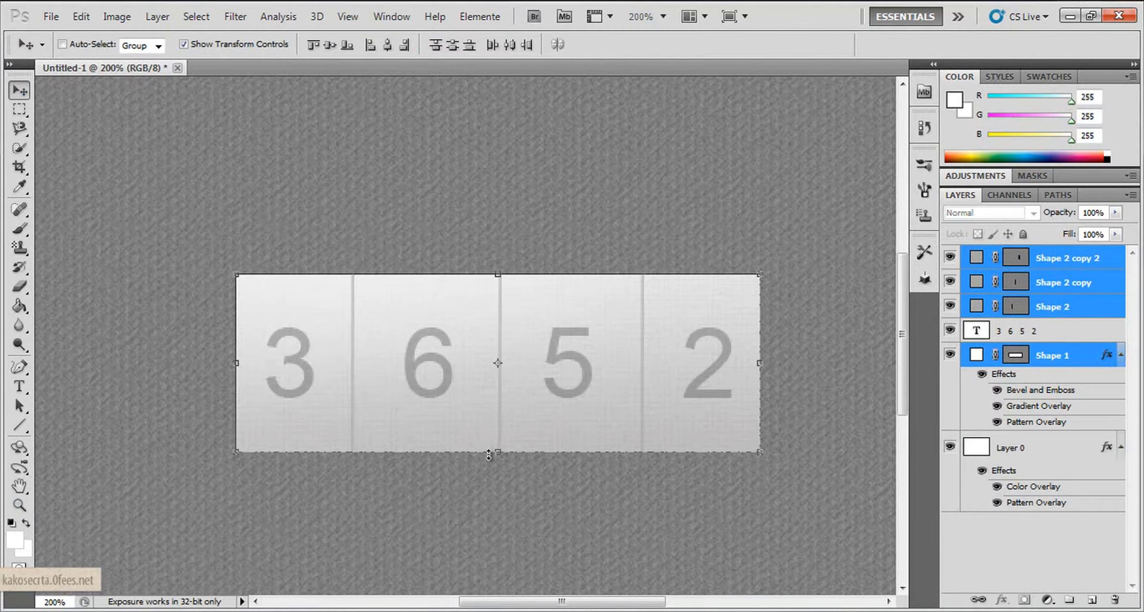
left_click_drag(488, 454, 490, 434)
left_click_drag(497, 275, 500, 298)
left_click_drag(500, 438, 498, 433)
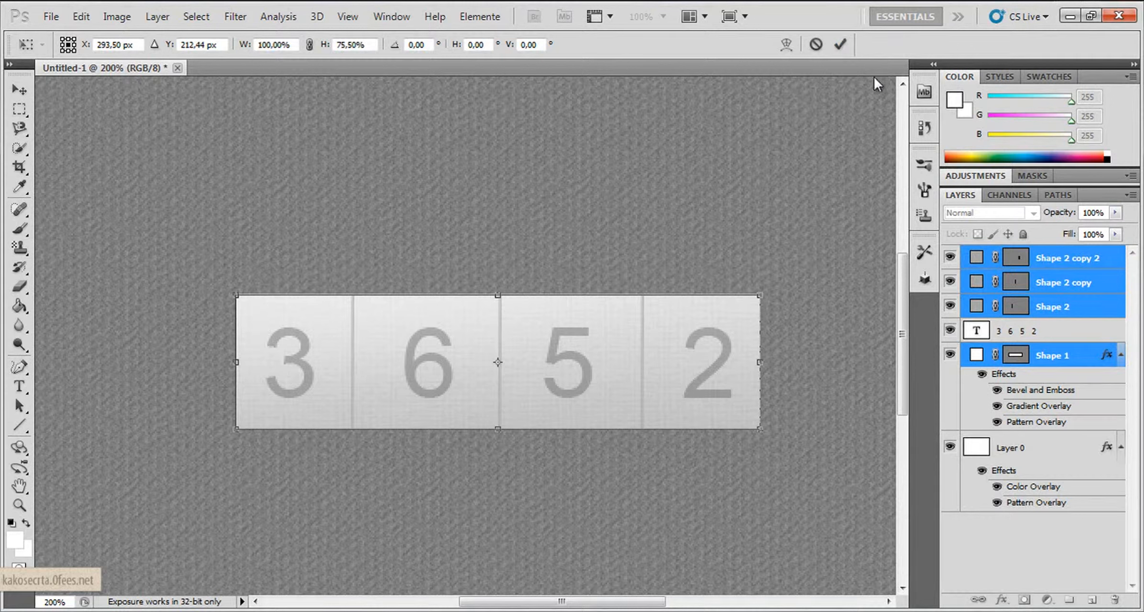
left_click(841, 44)
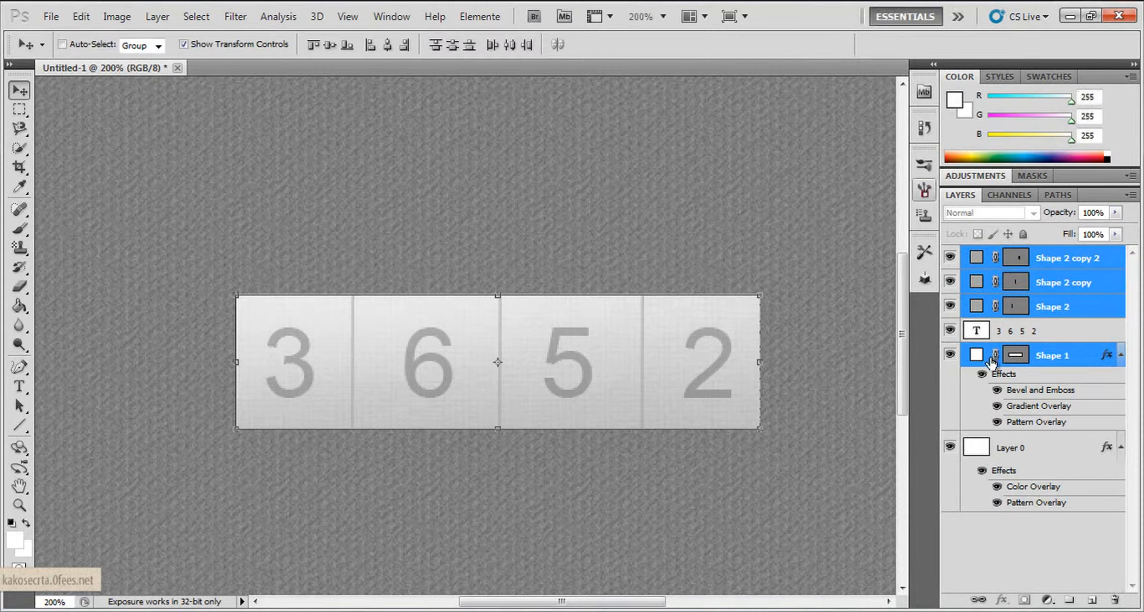
Set the font size of the digits 3 6 5 2 to 36 pt
double_click(975, 330)
left_click(369, 45)
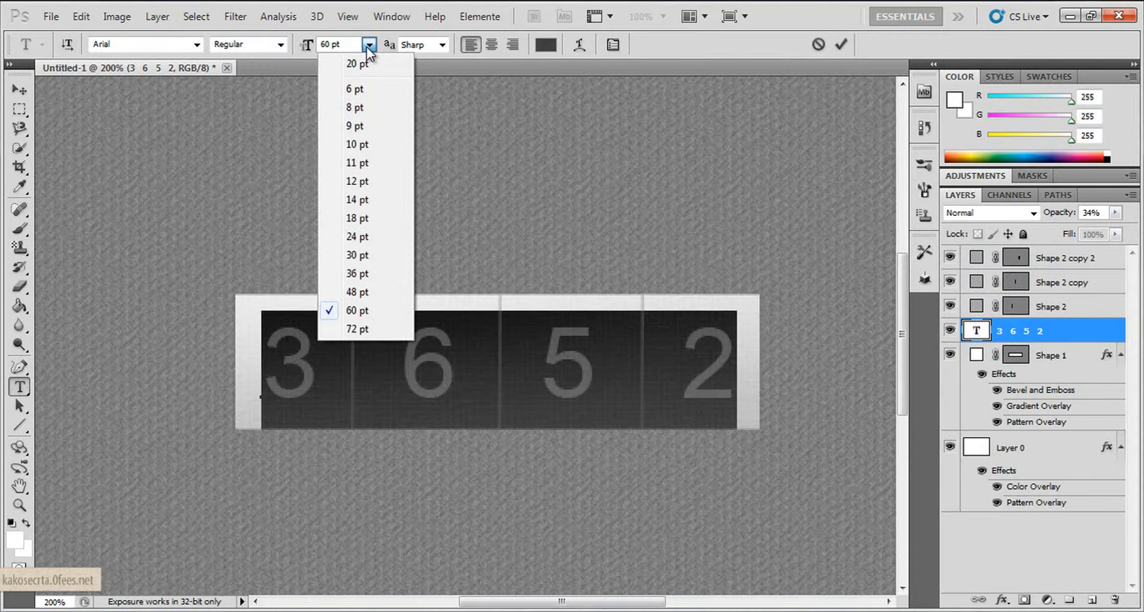
left_click(359, 273)
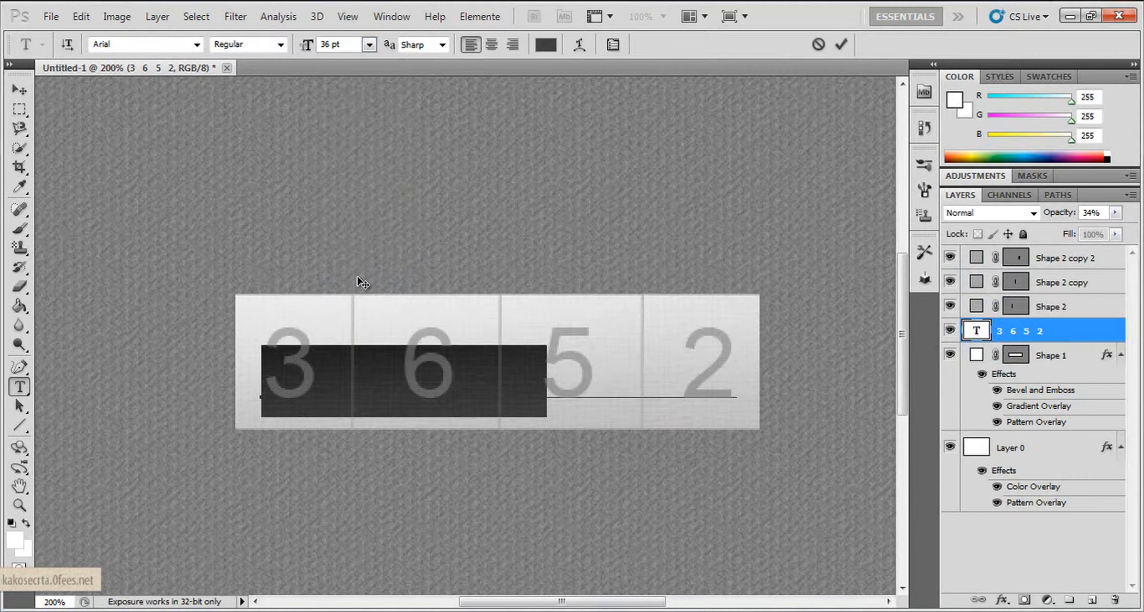
Reposition the digits' text and widen the spaces between them so each digit sits inside its own cell
left_click(345, 385)
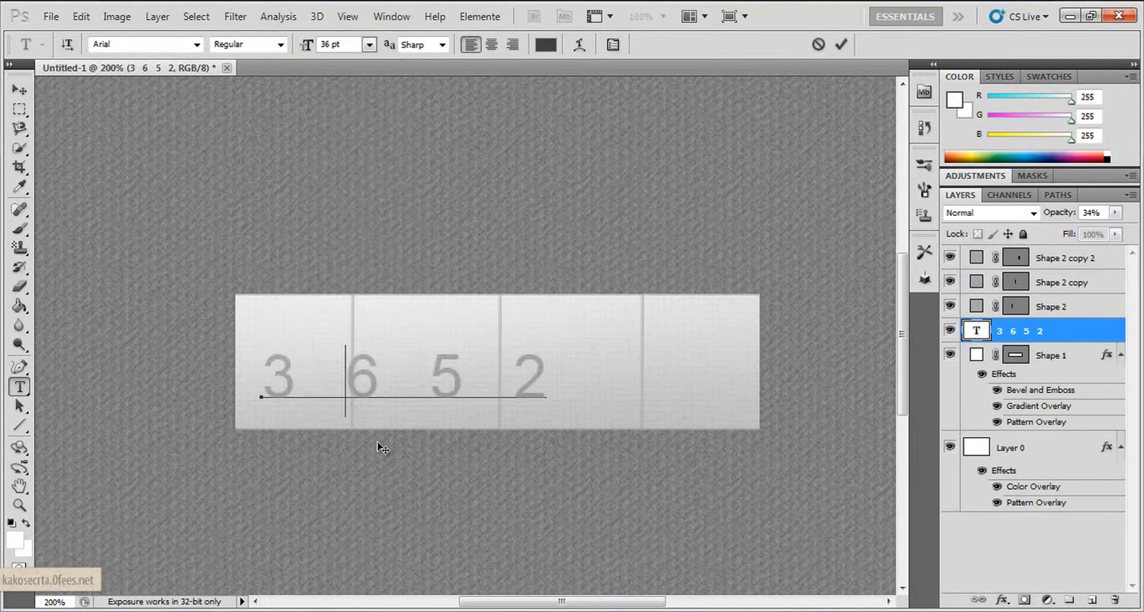
left_click_drag(382, 448, 427, 454)
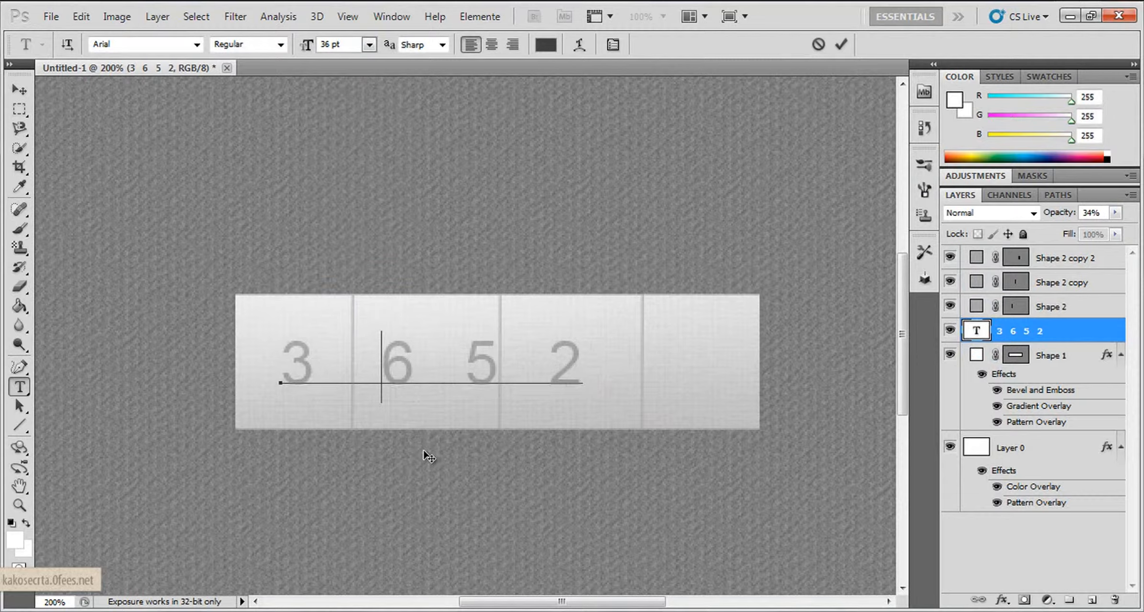
left_click(491, 366)
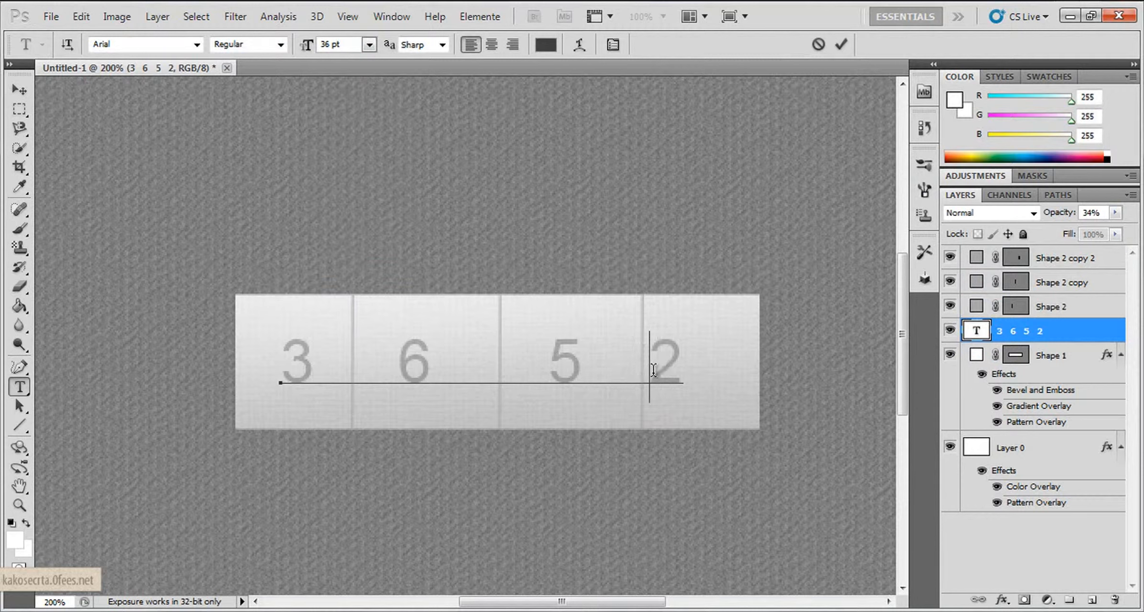
left_click(839, 46)
key("z")
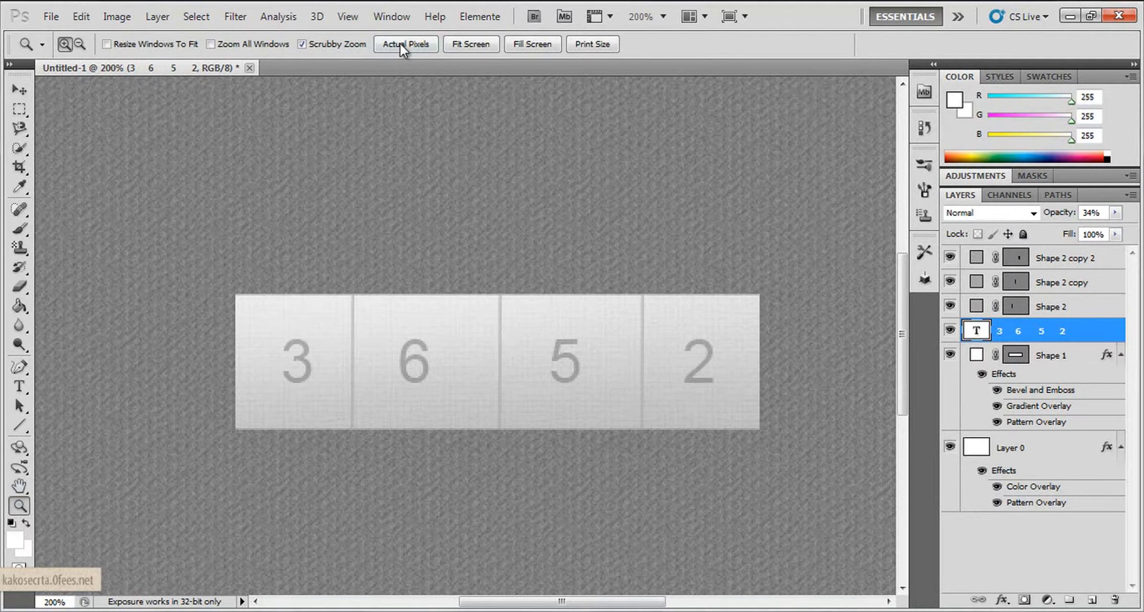
left_click(402, 44)
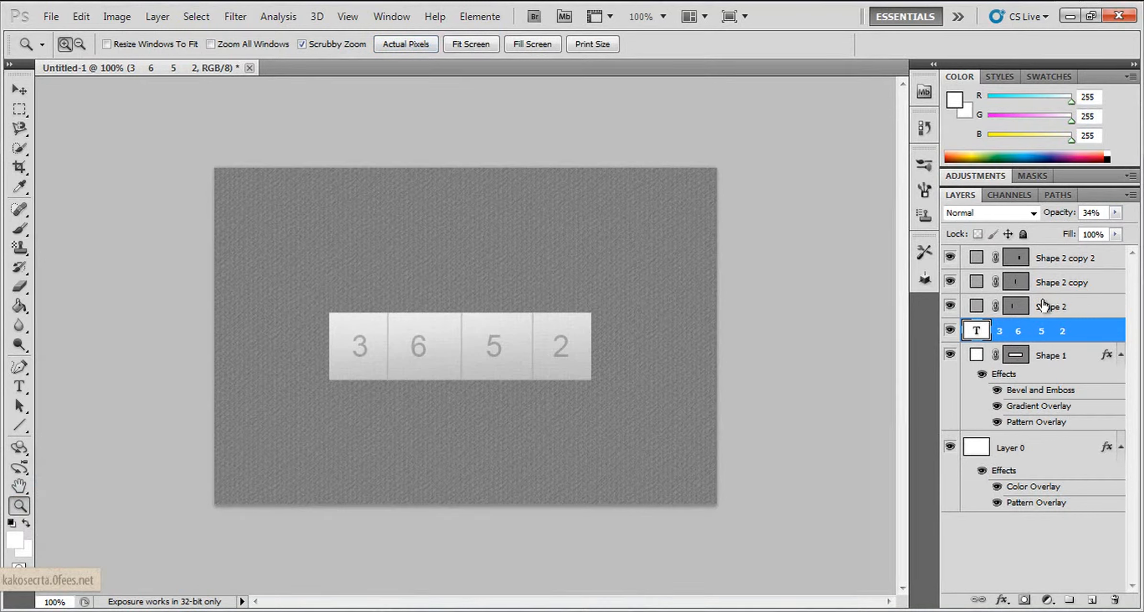
Move the light rectangle, divider lines and digits together slightly right and down on the canvas
left_click(1042, 308, "shift")
left_click(1046, 258, "shift")
left_click(1044, 356, "shift")
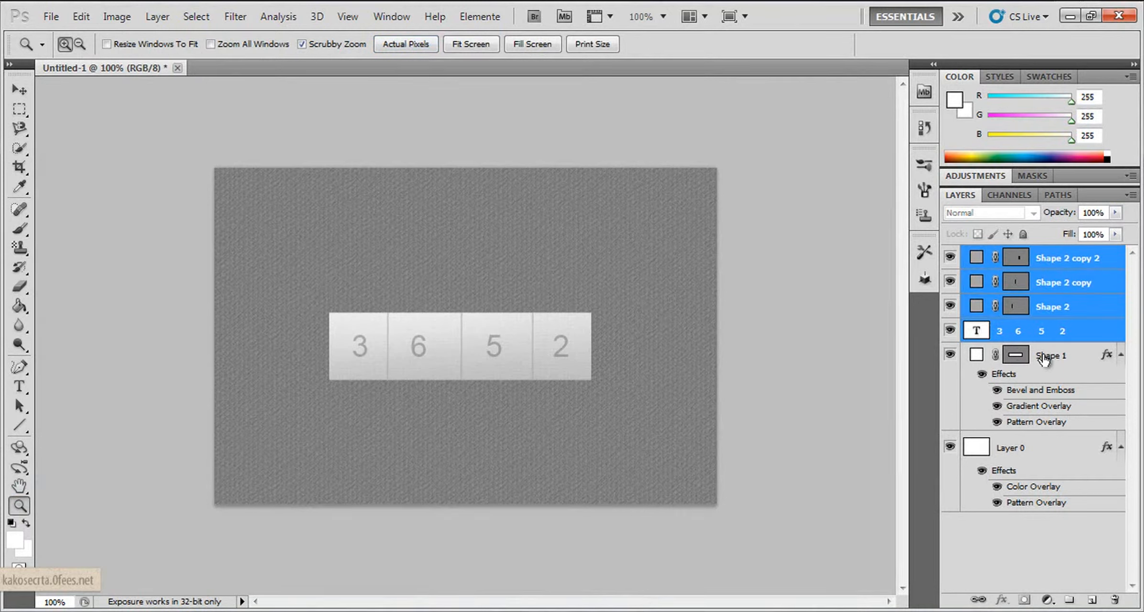
left_click(17, 90)
left_click_drag(282, 173, 297, 177)
Draw a white rectangle slightly larger than the digit panel and place its layer just above the background layer as a frame
left_click(19, 424)
left_click(164, 45)
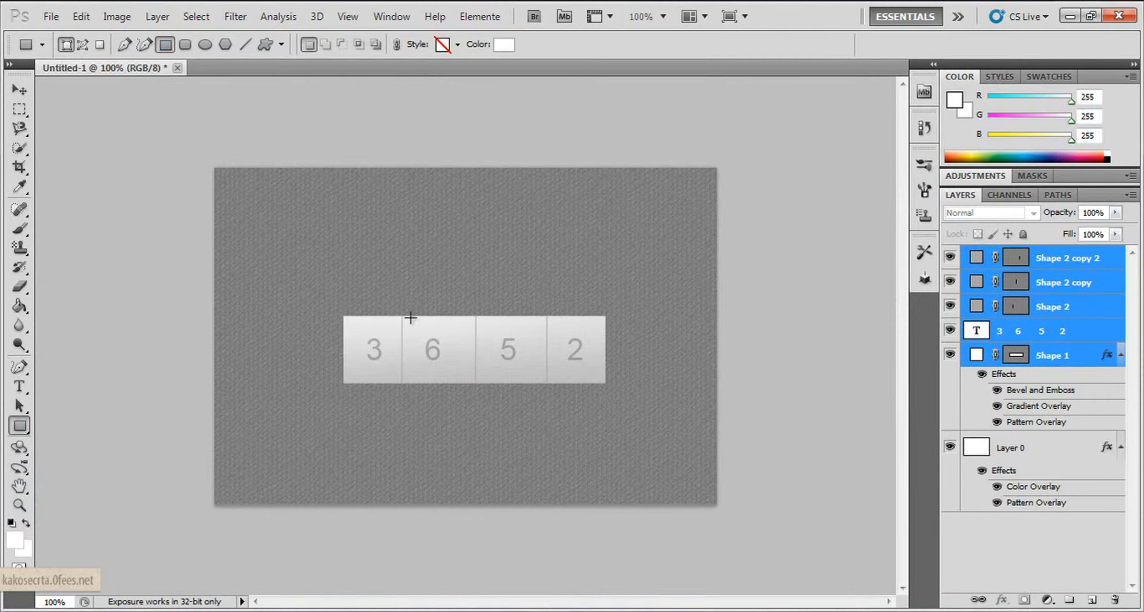
left_click_drag(335, 307, 531, 393)
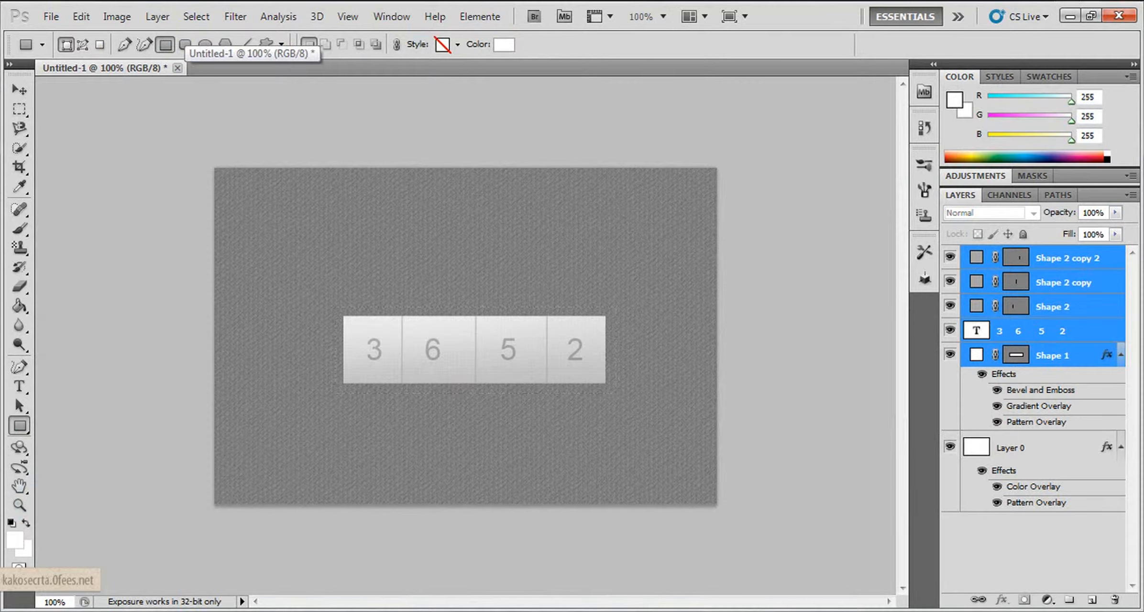
left_click_drag(616, 392, 616, 393)
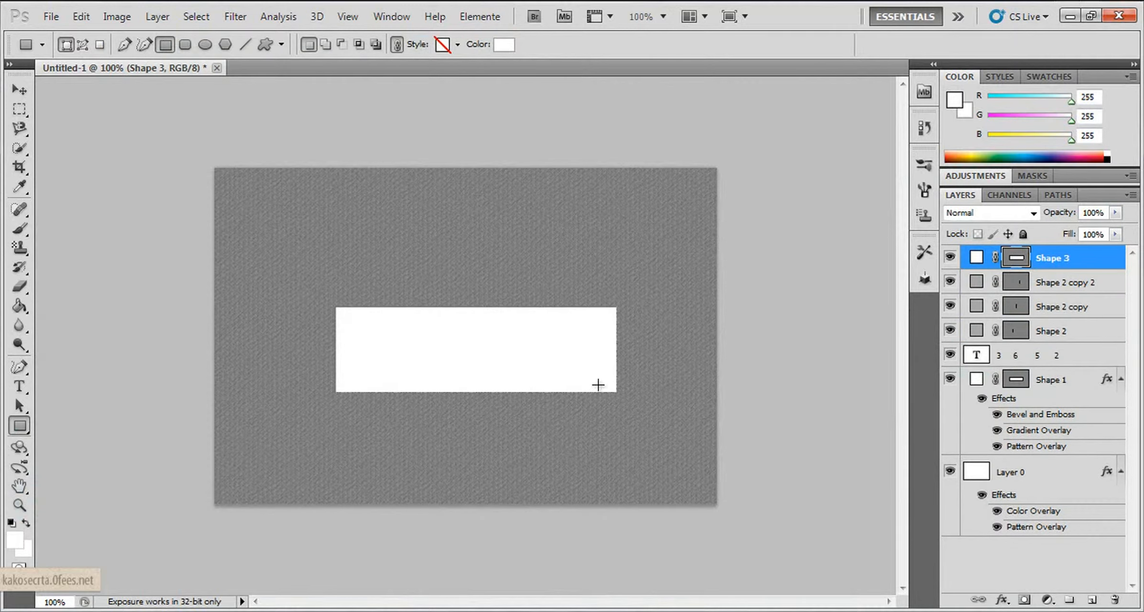
left_click_drag(1090, 262, 1070, 445)
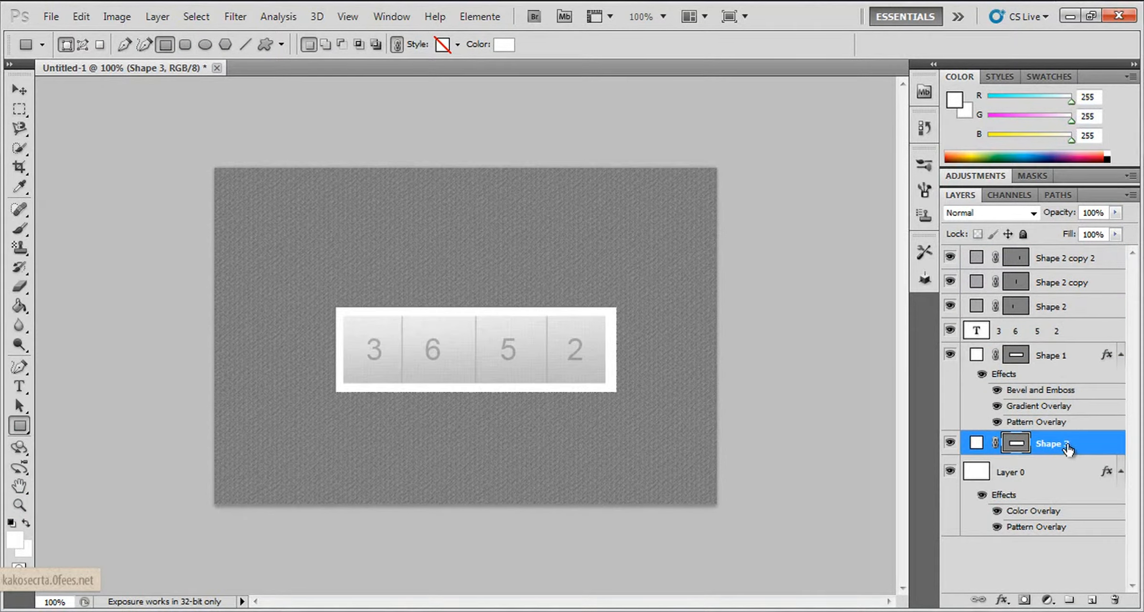
Add a Color Overlay to the frame rectangle in brown #7d6d60
right_click(1069, 442)
left_click(997, 65)
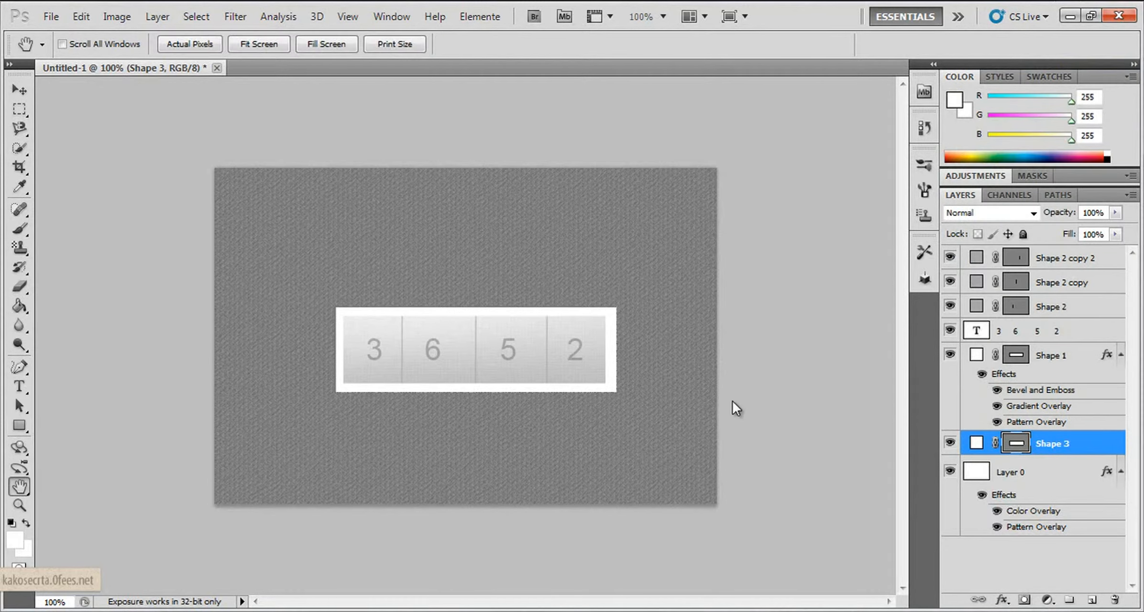
left_click(691, 346)
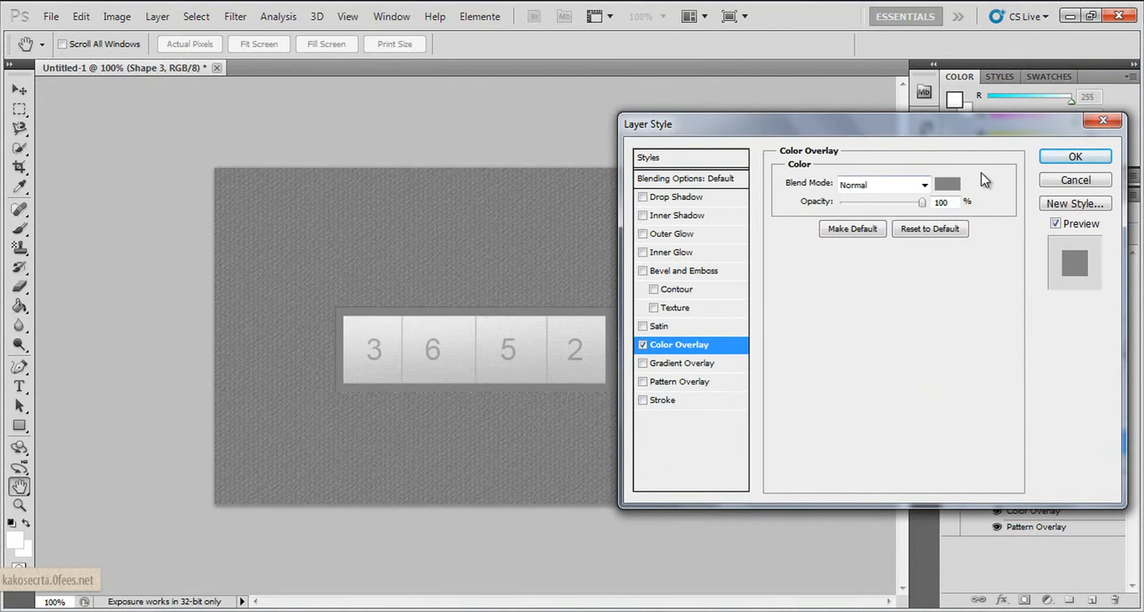
left_click(947, 185)
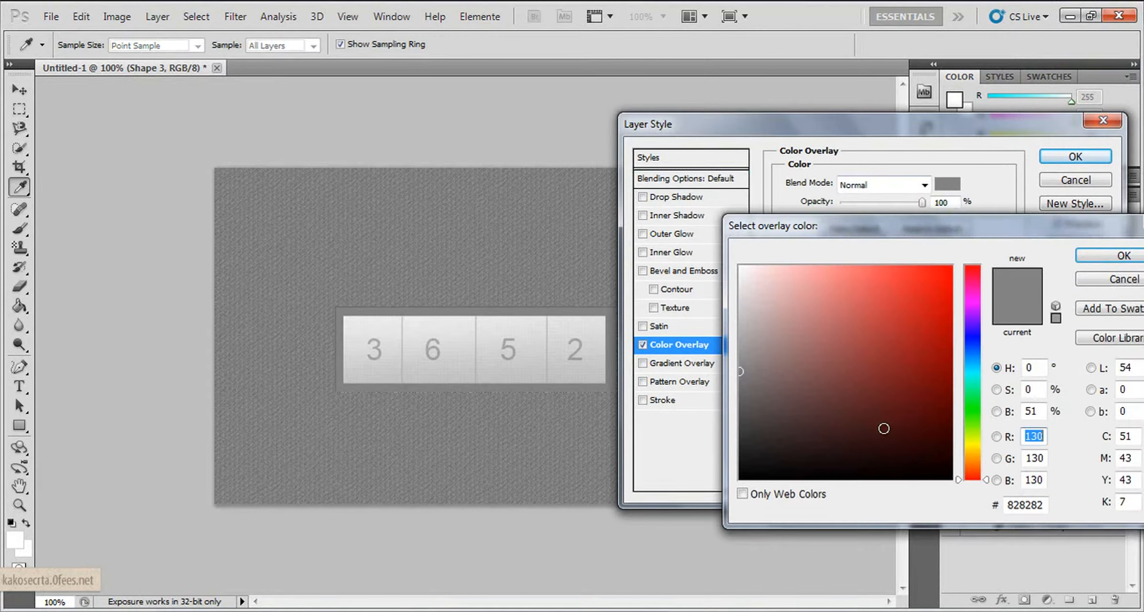
left_click(741, 318)
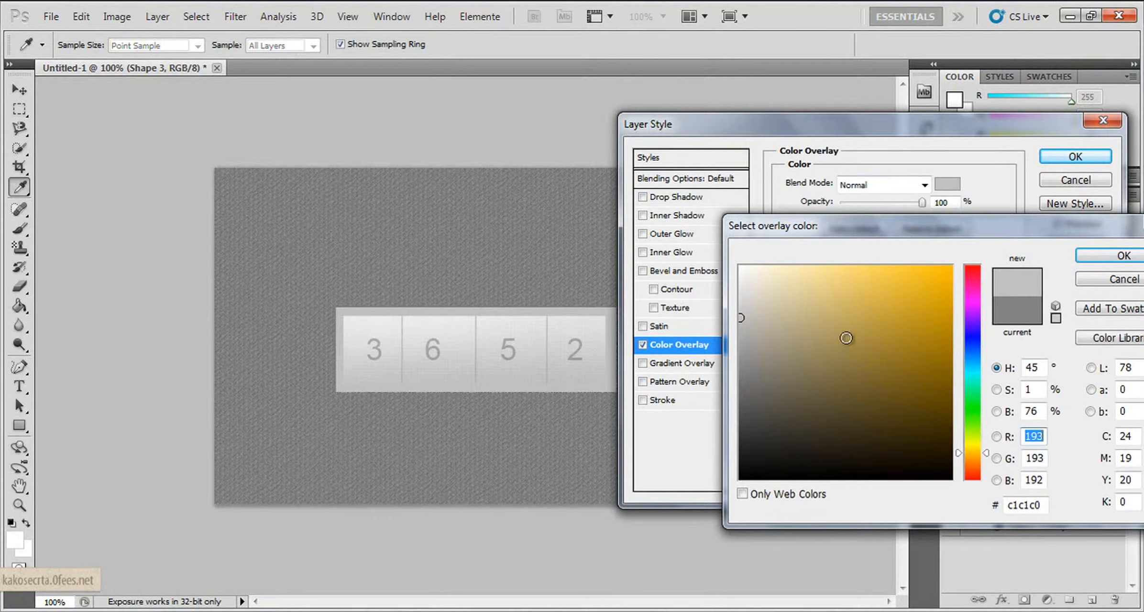
left_click(971, 463)
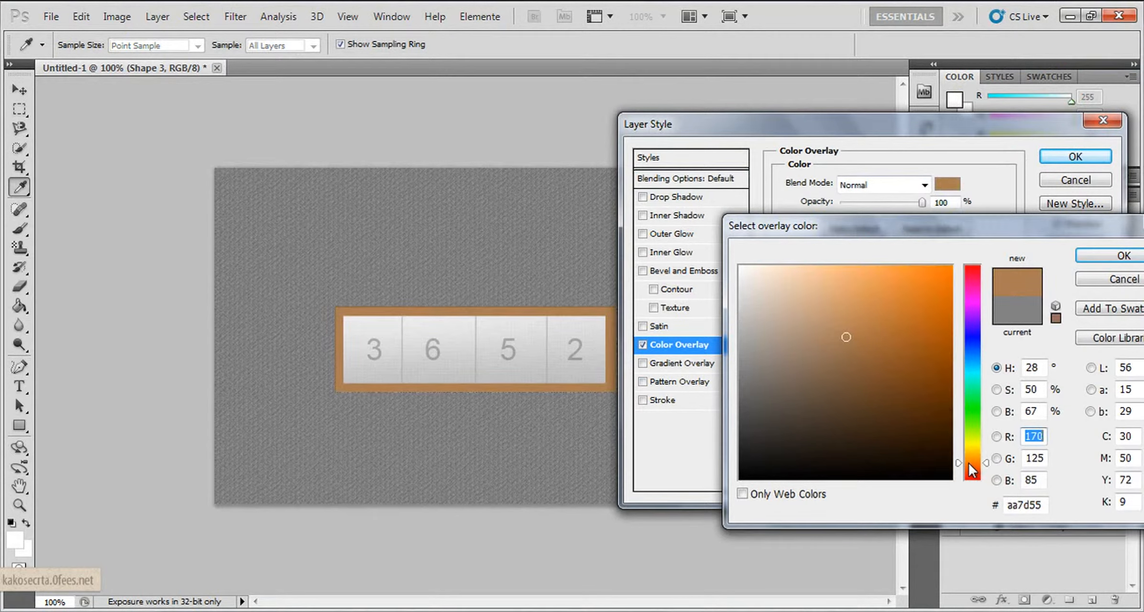
left_click(810, 364)
left_click(789, 375)
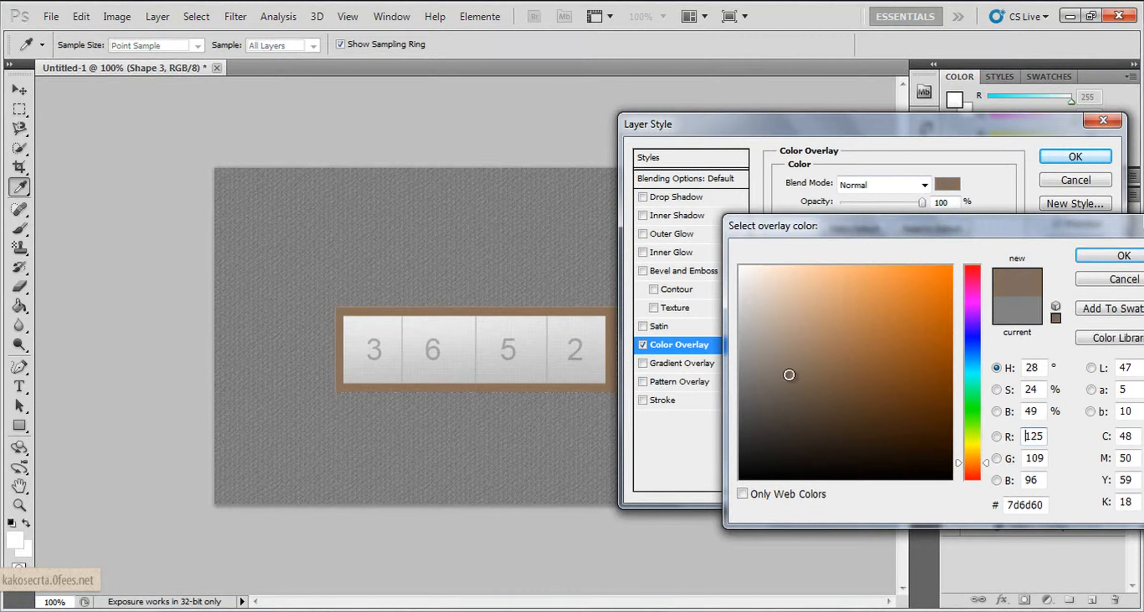
left_click(1118, 257)
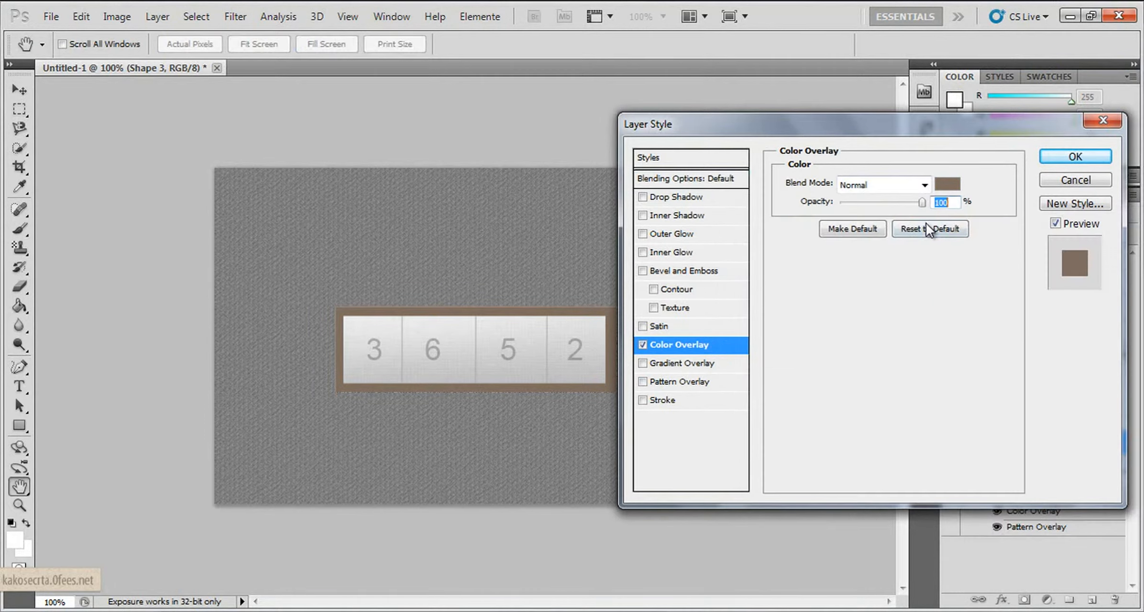
Add a Pattern Overlay to the frame rectangle using the fine-grained light gray pattern, second in the first row
left_click(706, 385)
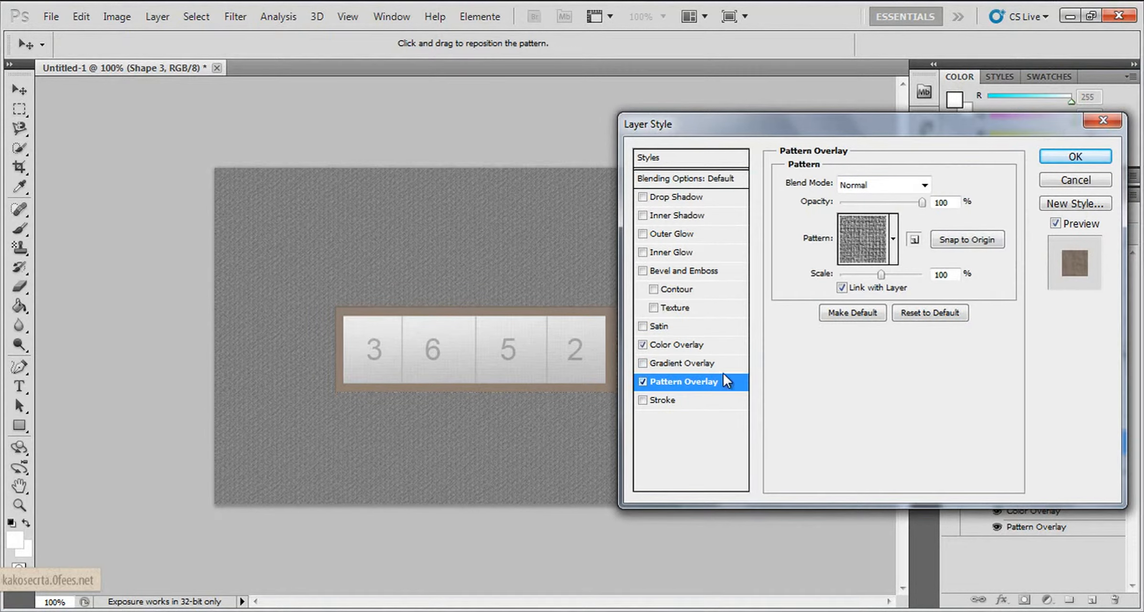
left_click(696, 345)
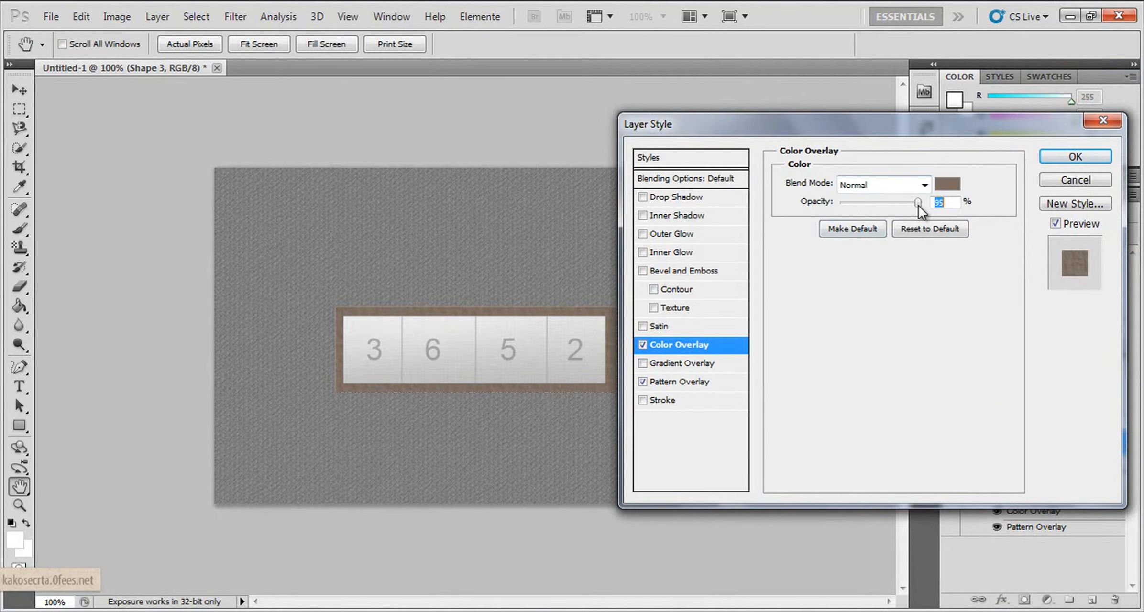
left_click(689, 381)
left_click(863, 233)
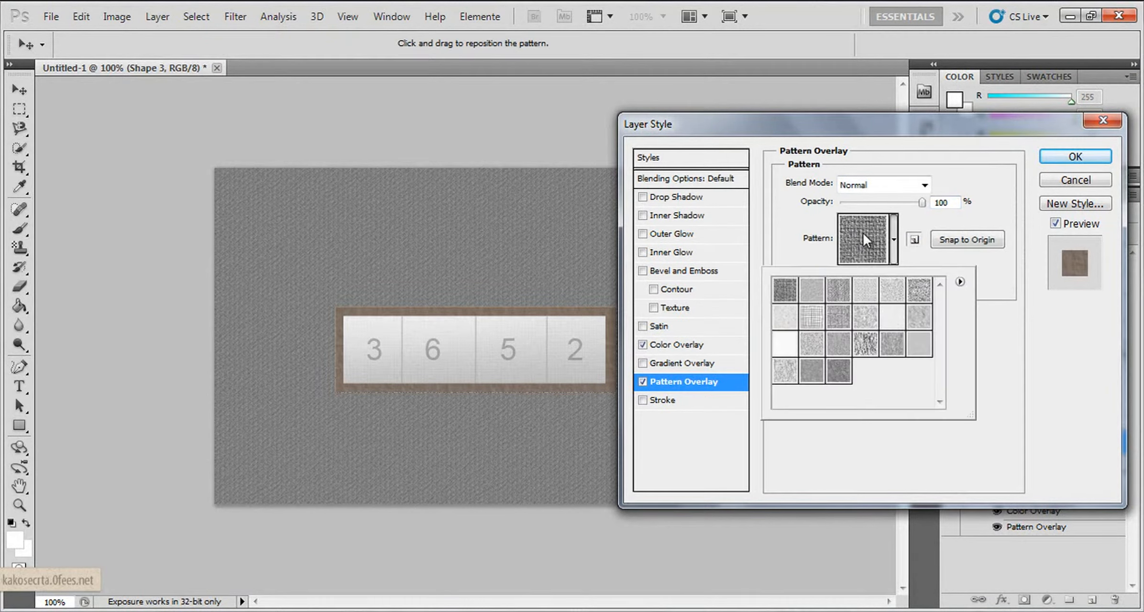
left_click(837, 289)
left_click(806, 297)
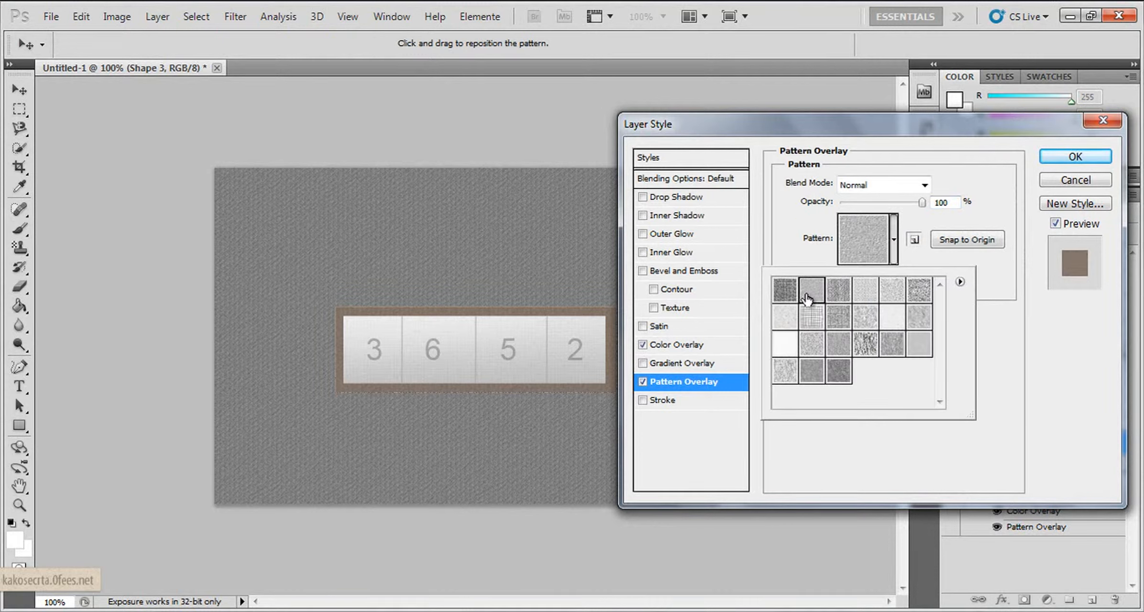
Set the frame's Color Overlay to 87% opacity and its color to gray-brown #787068
left_click(679, 345)
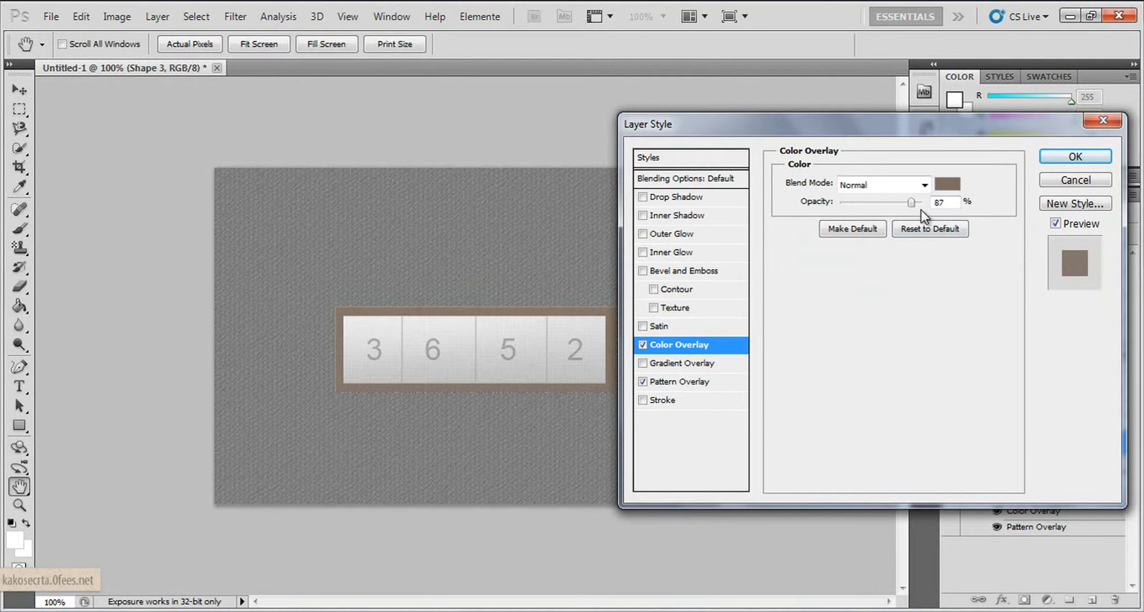
left_click(947, 184)
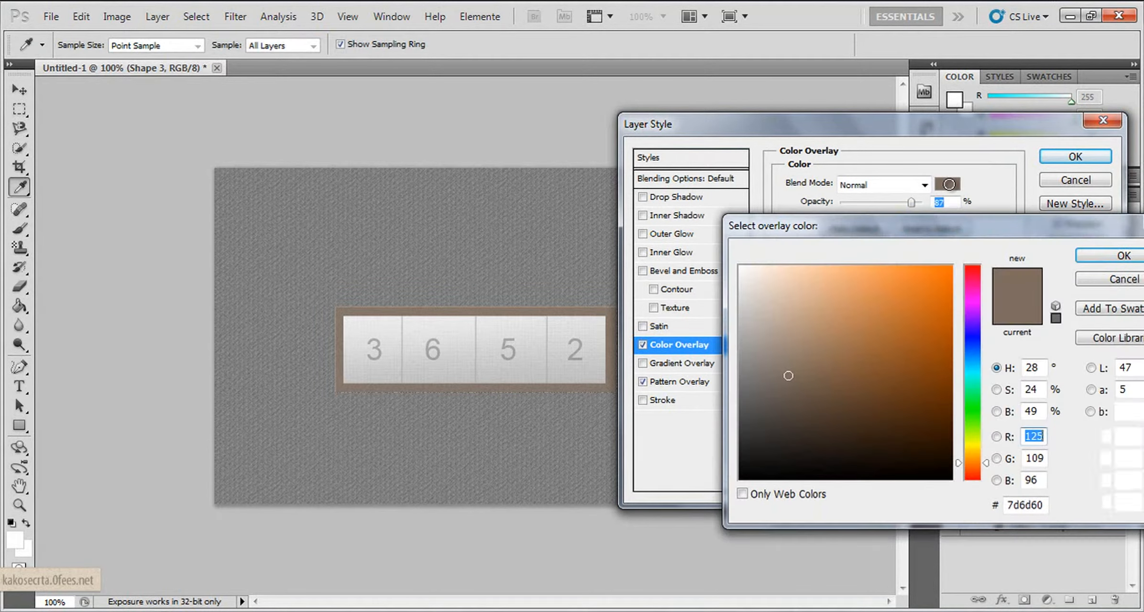
left_click(785, 390)
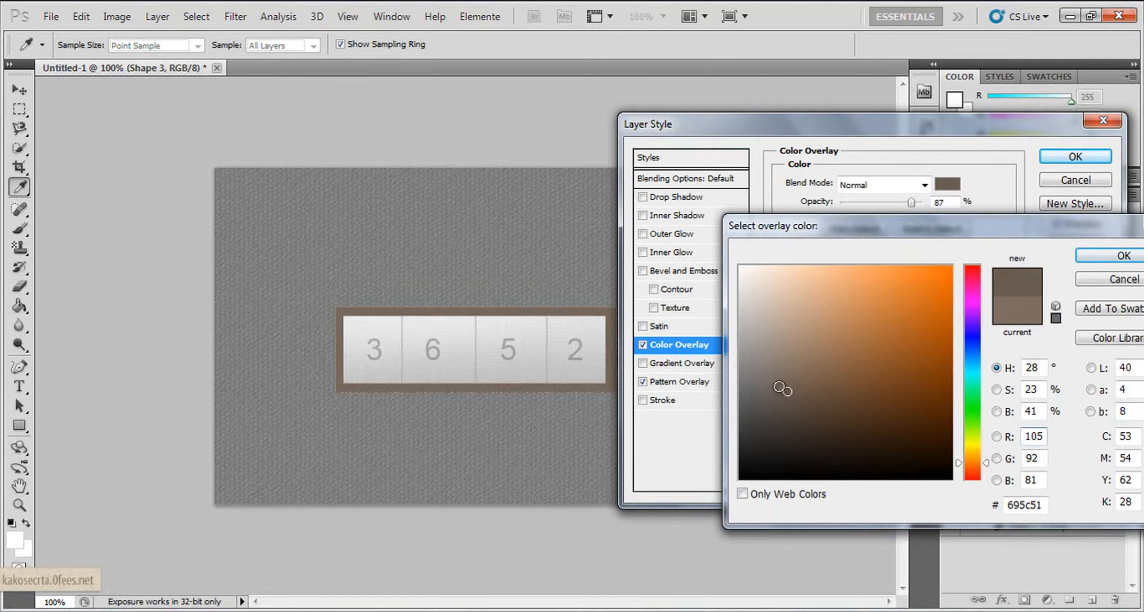
left_click_drag(782, 388, 766, 380)
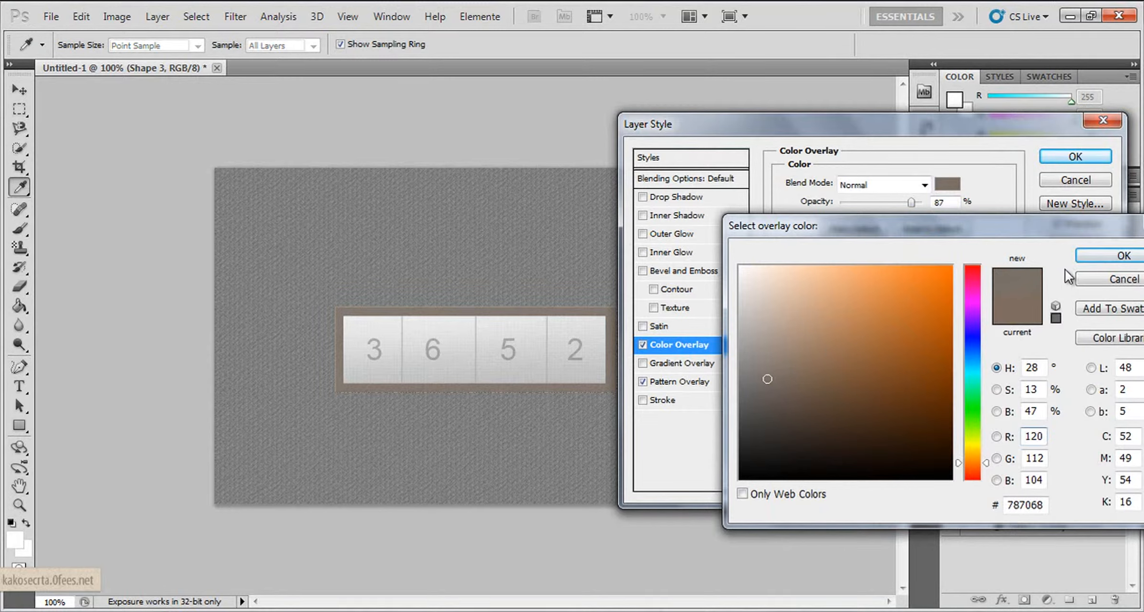
key("Return")
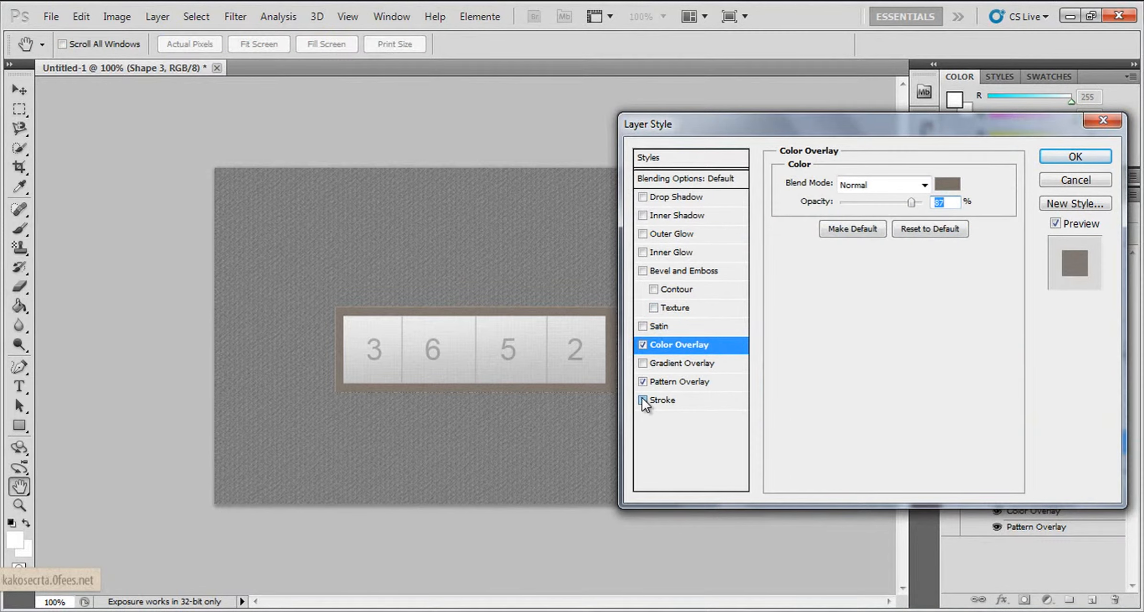
Add a 1 px outside gray Stroke to the frame rectangle and apply the layer style
left_click(642, 399)
left_click(656, 399)
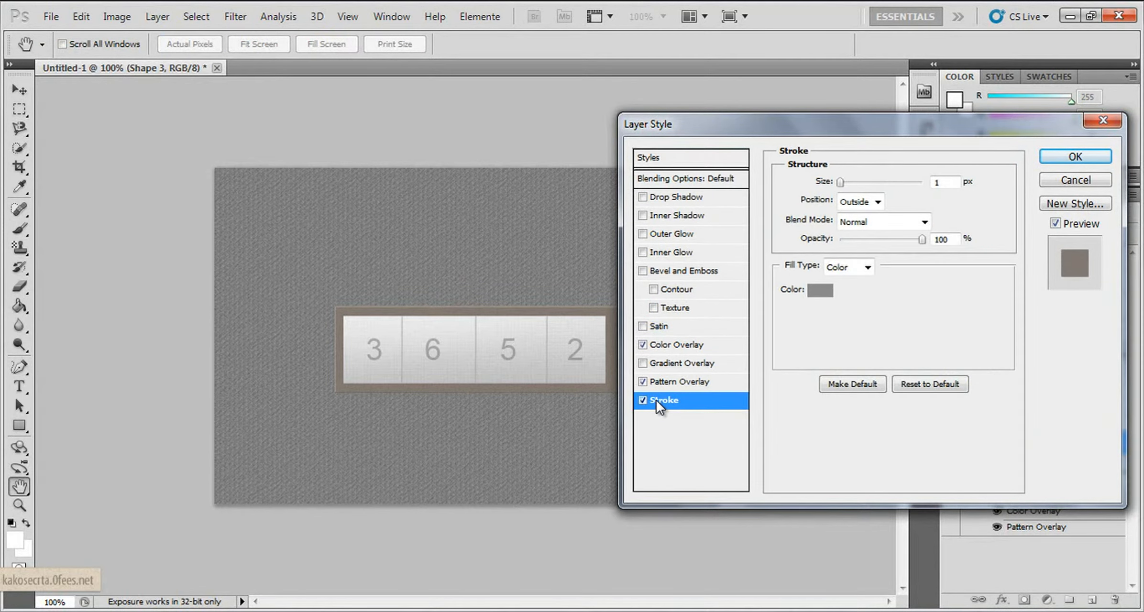
left_click(1070, 158)
left_click(1045, 358)
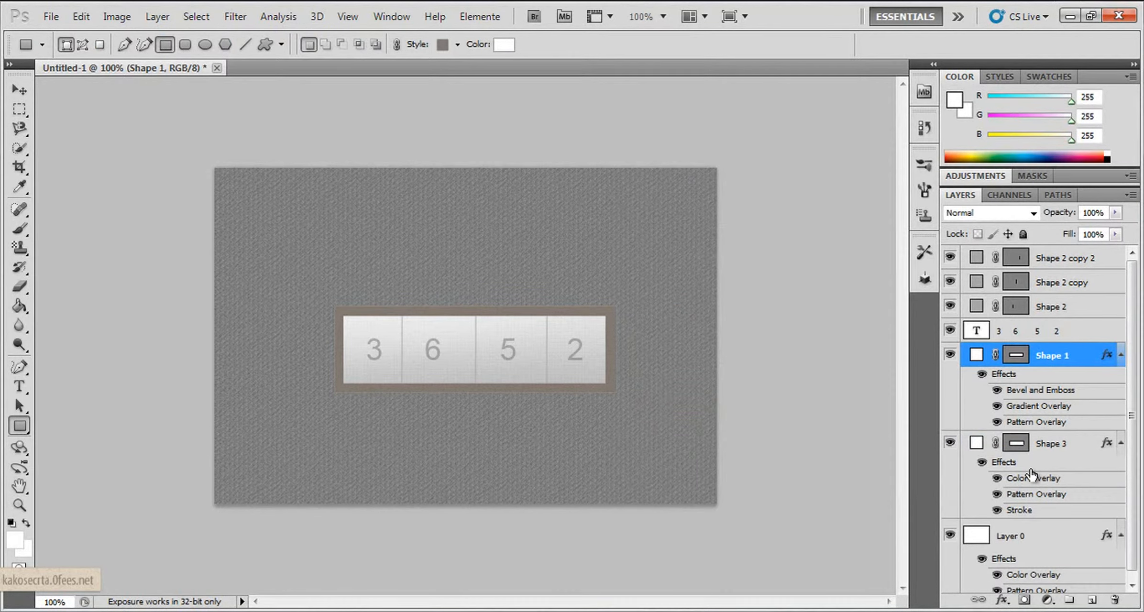
Edit the frame's Stroke, keeping its size at 1 px and setting its color to darker gray #6e6d6d
right_click(1037, 443)
left_click(1035, 56)
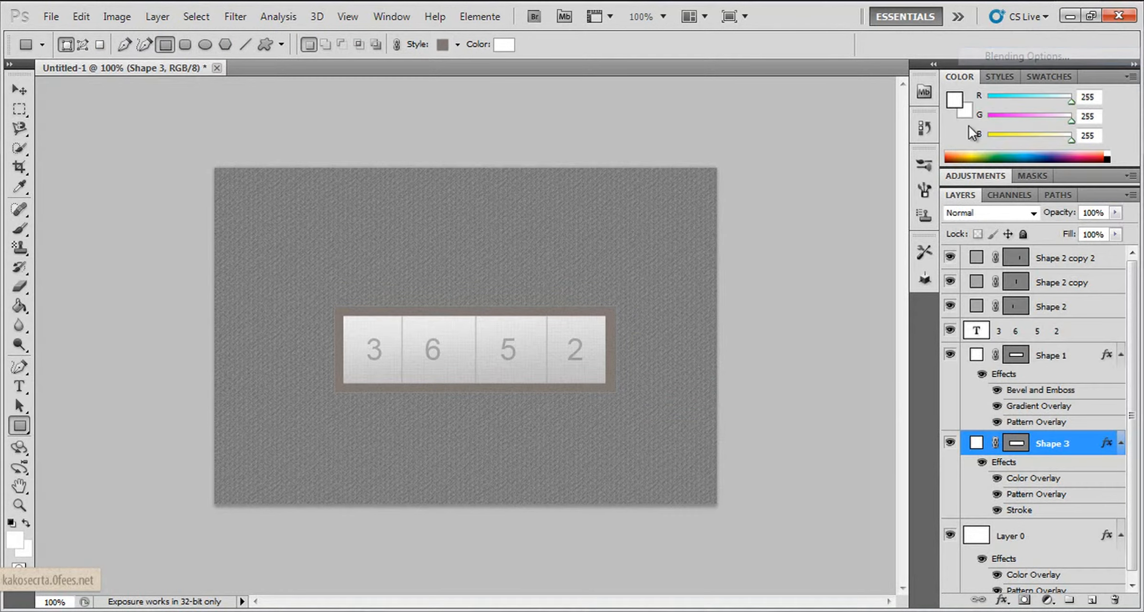
left_click(691, 404)
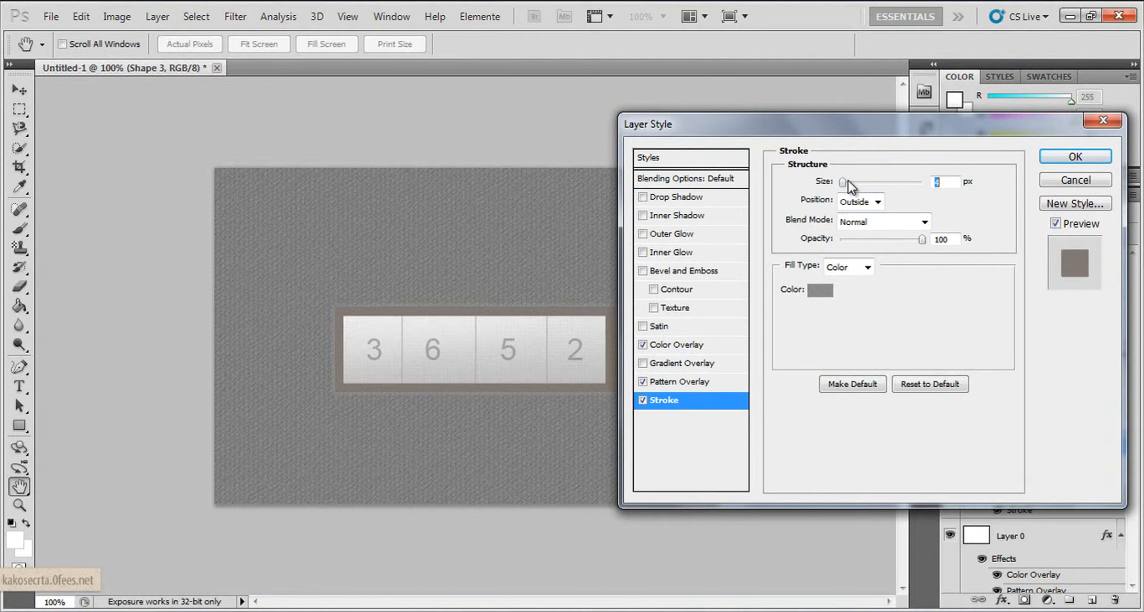
left_click_drag(848, 179, 842, 180)
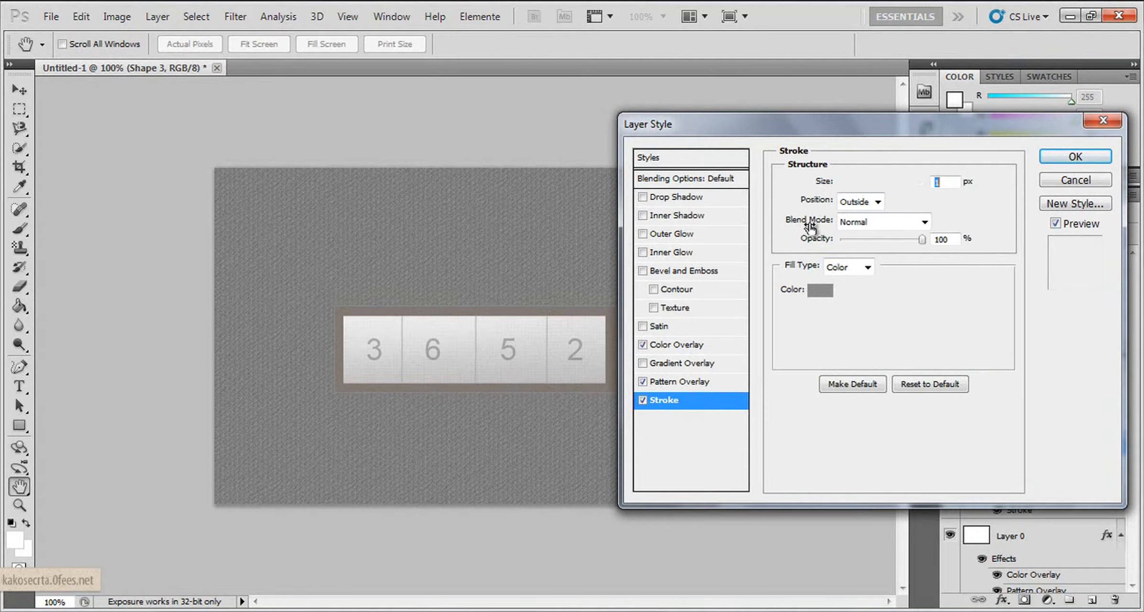
left_click(821, 290)
left_click(742, 400)
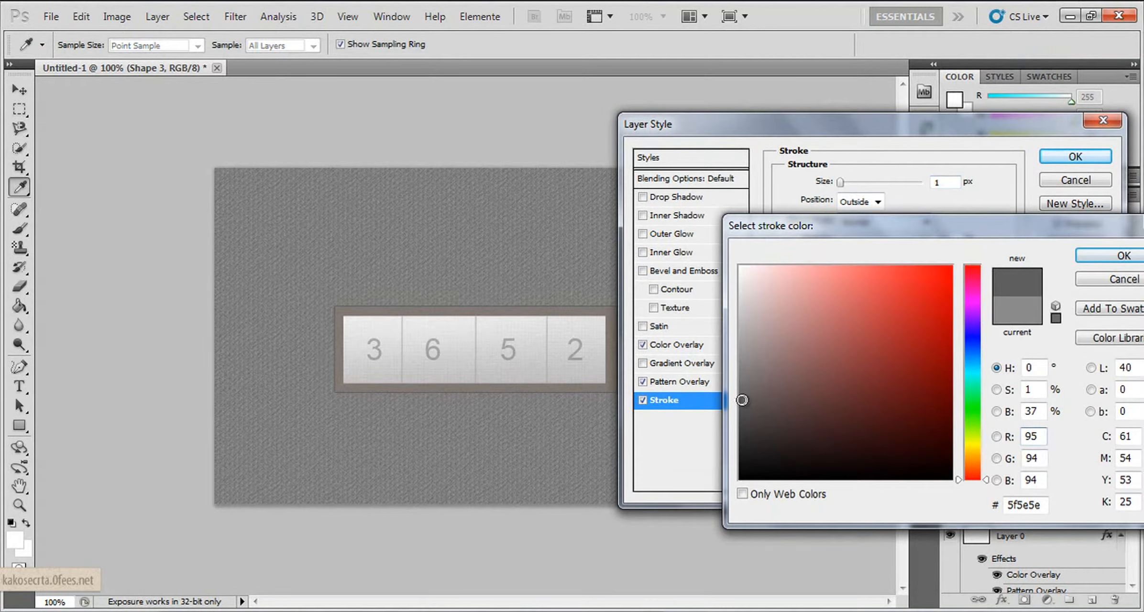
left_click_drag(740, 393, 742, 387)
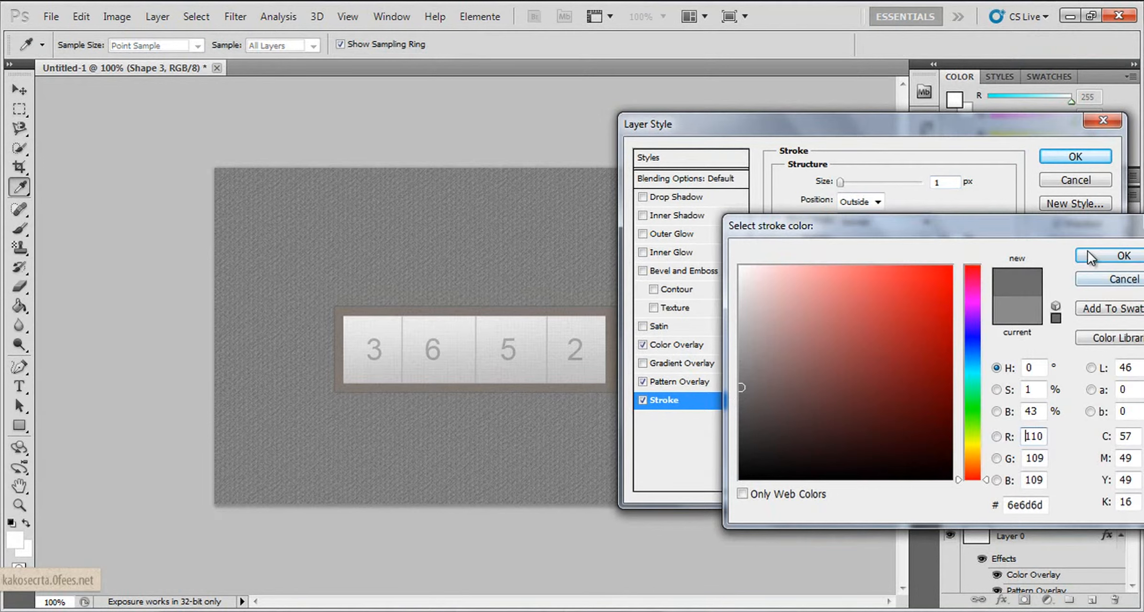
left_click(1104, 256)
Change the frame's Color Overlay to lighter gray-brown #817a74 and apply the layer style
left_click(728, 340)
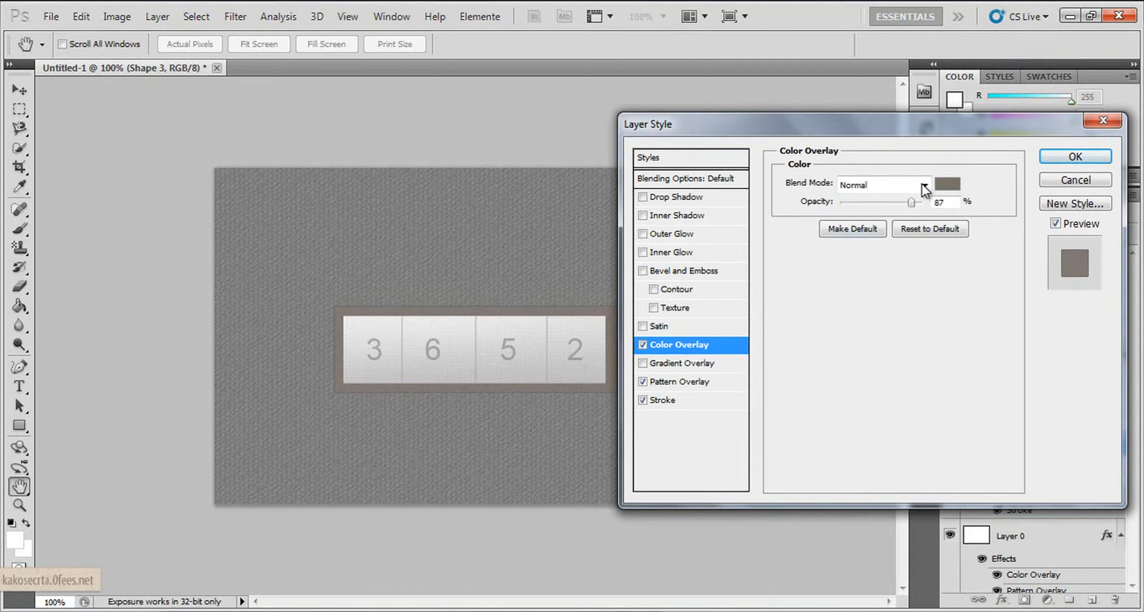
left_click(949, 186)
left_click(805, 323)
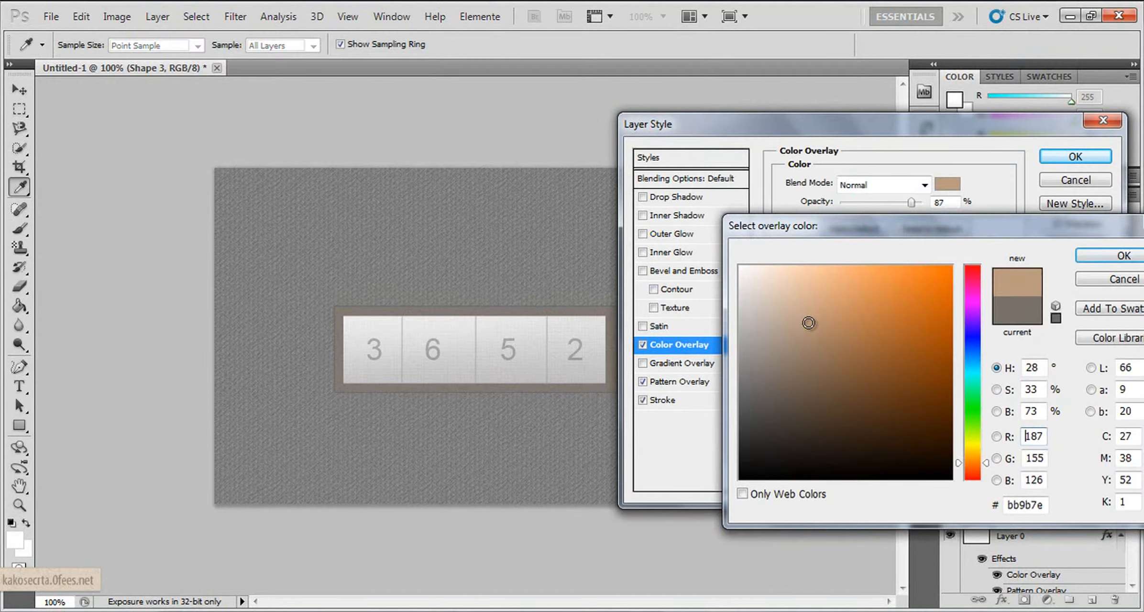
mouse_move(805, 322)
left_mouse_down()
mouse_move(784, 300)
mouse_move(831, 344)
left_mouse_up()
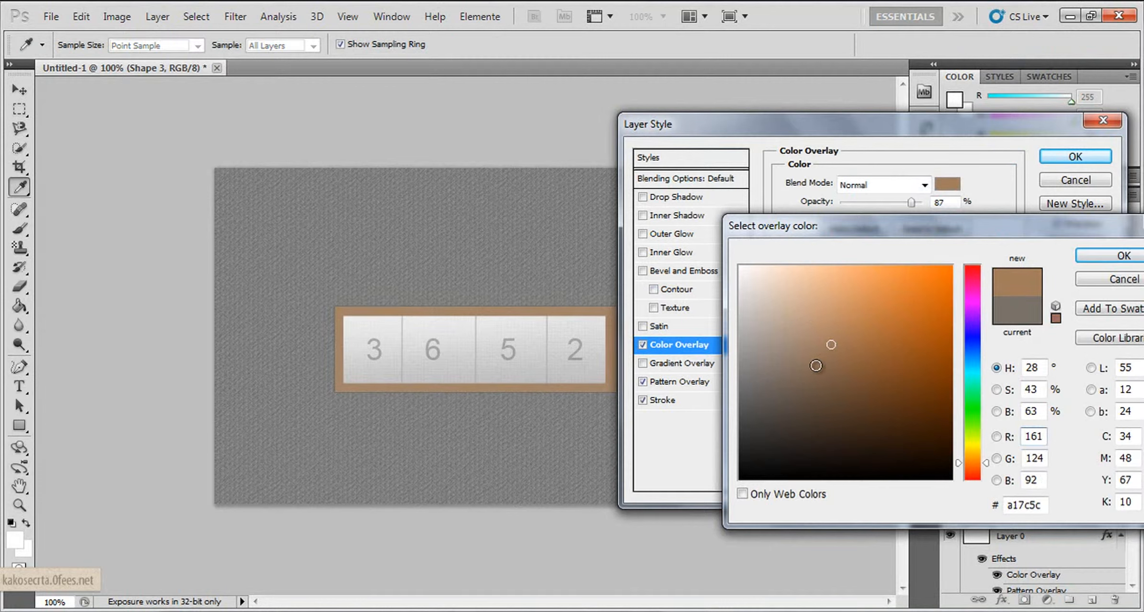
left_click(796, 374)
left_click(778, 377)
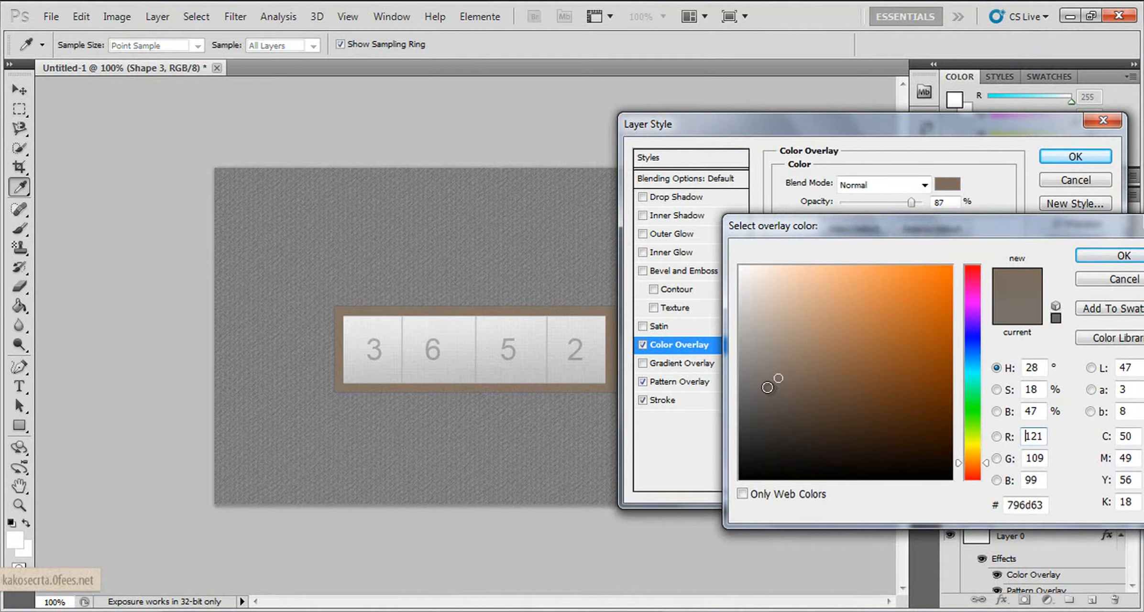
left_click(765, 387)
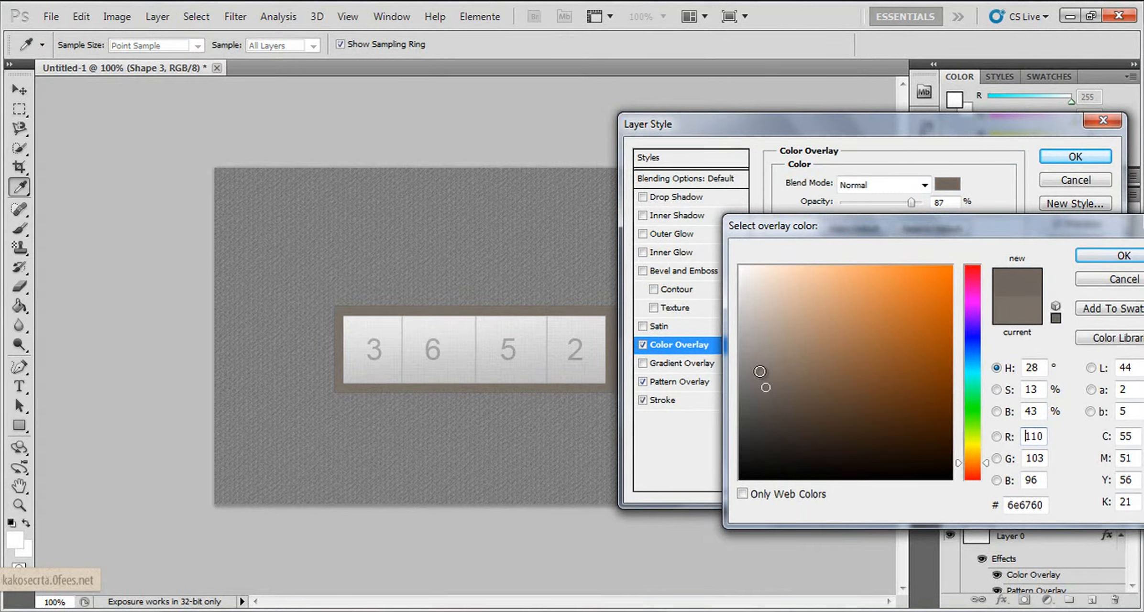
left_click(762, 366)
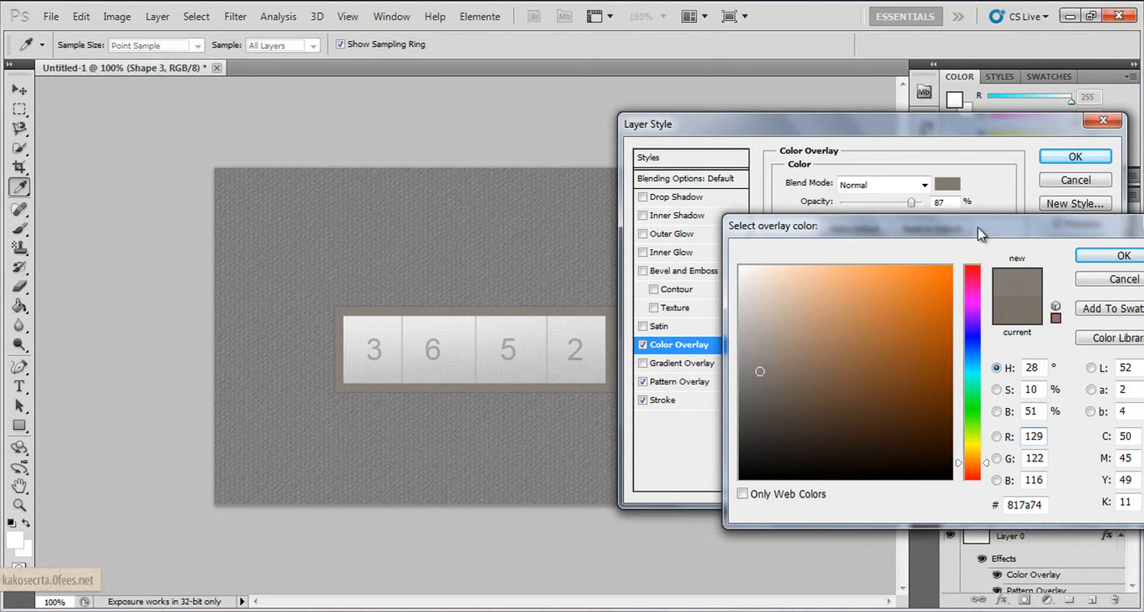
left_click(1095, 255)
left_click(1071, 157)
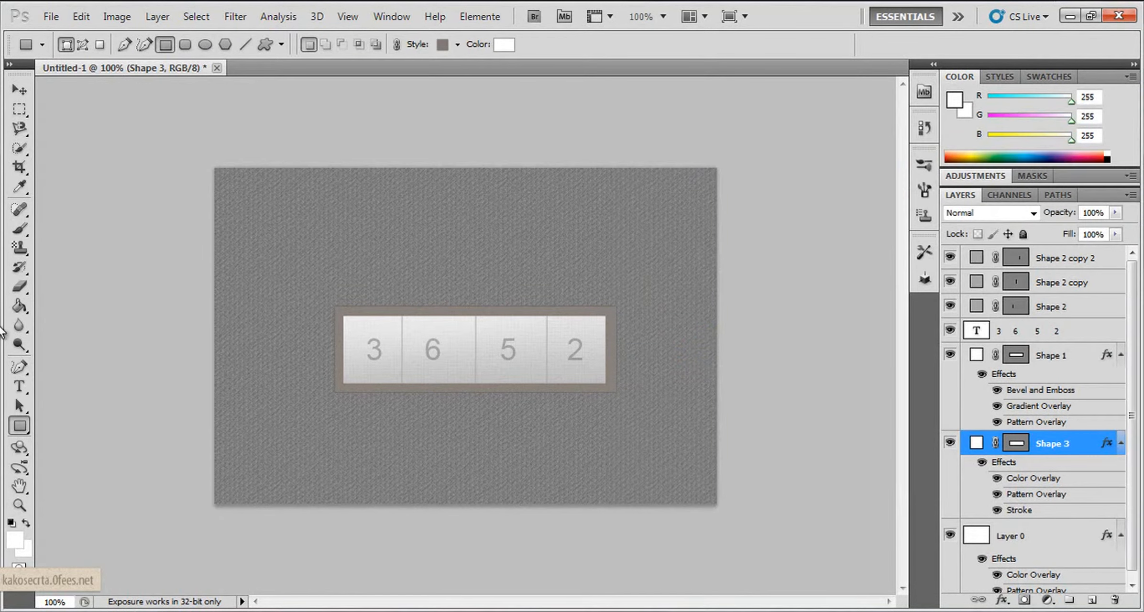
Draw a small rectangle across the frame's top edge above the digit 2 and place its layer directly below the frame layer
left_click(18, 506)
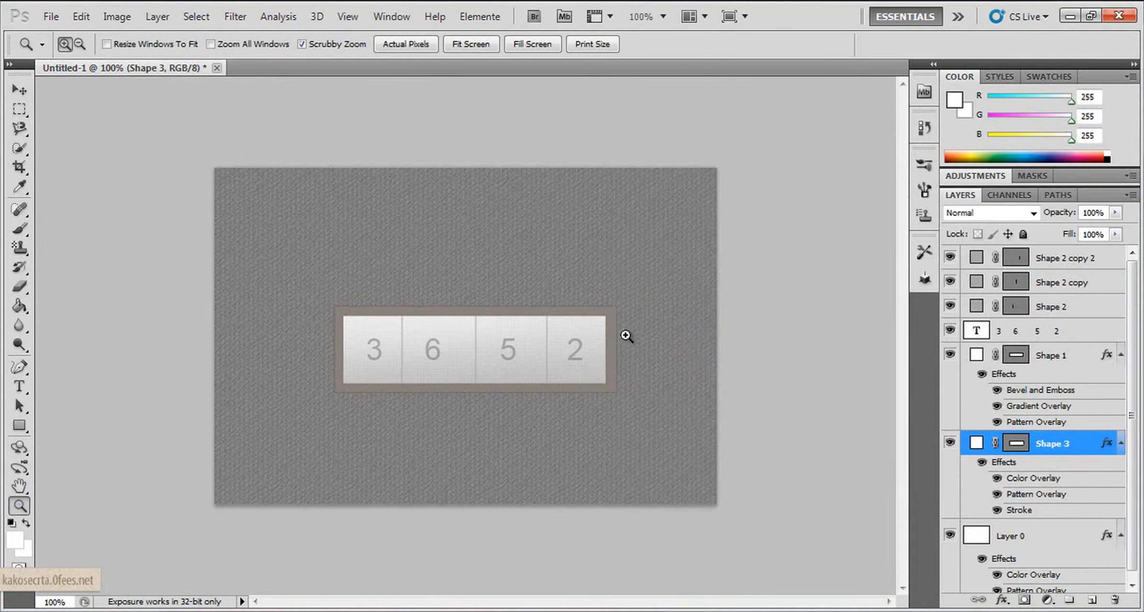
left_click(635, 311)
left_click(669, 287)
left_click(19, 425)
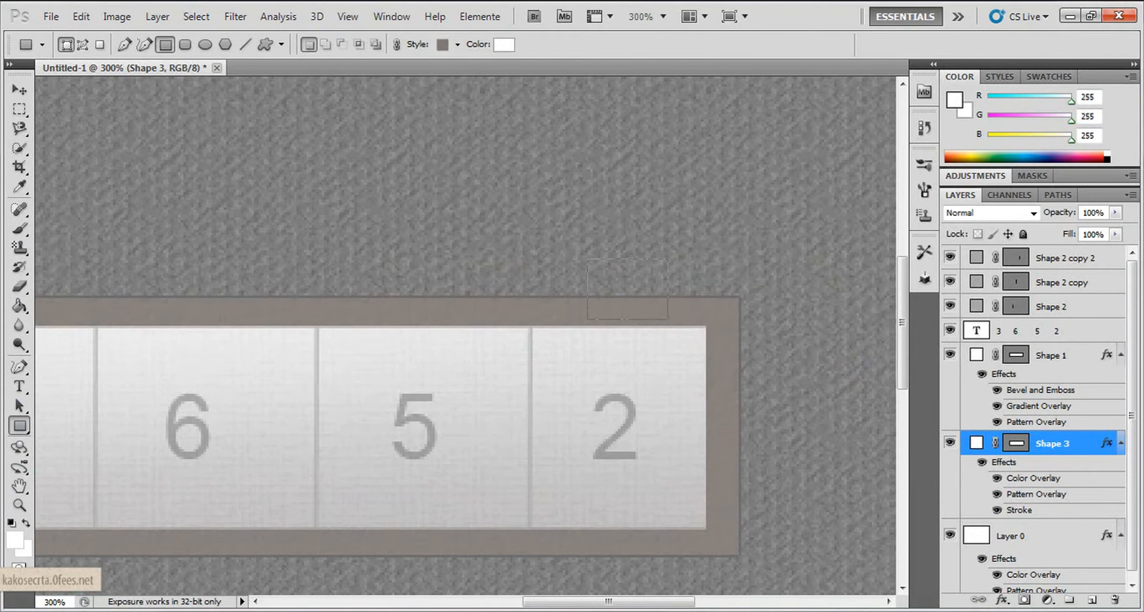
left_click_drag(587, 259, 686, 315)
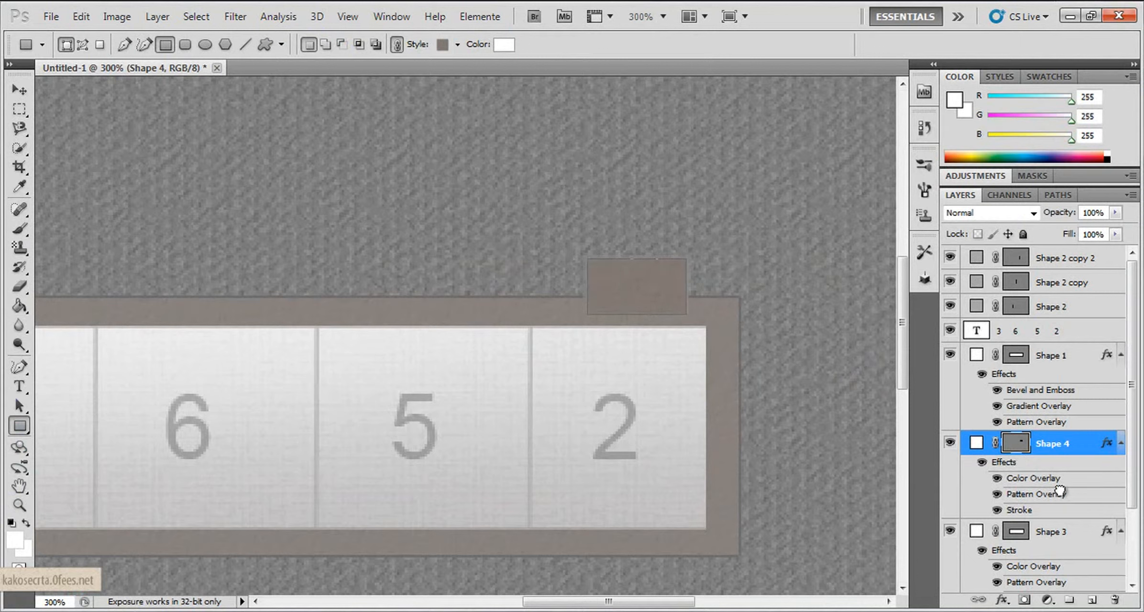
left_click_drag(1060, 487, 1068, 518)
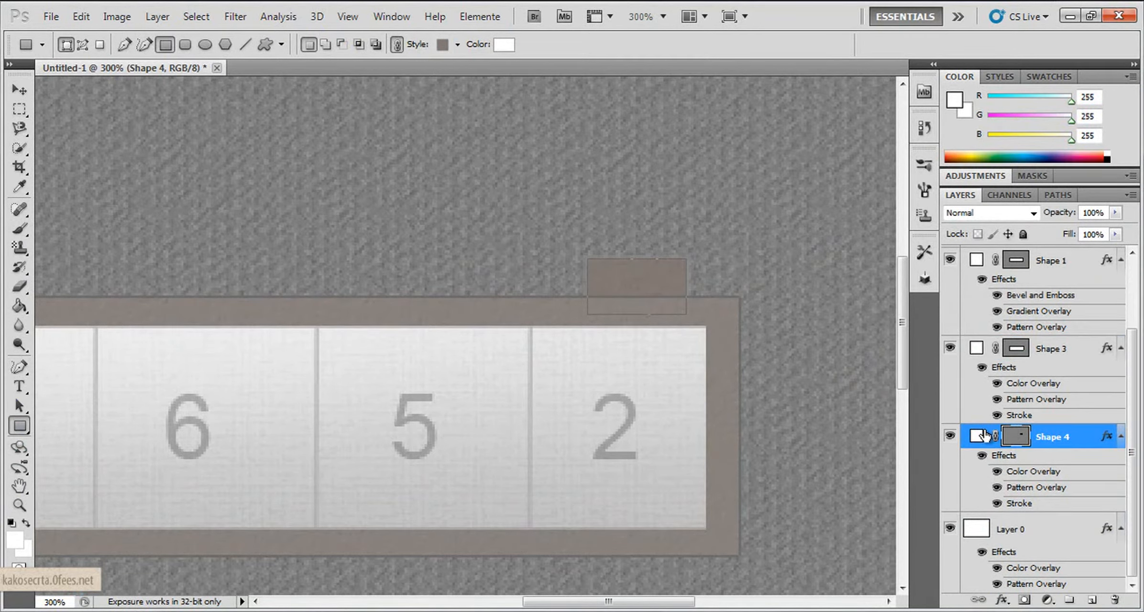
Set the small rectangle's Color Overlay to dark gray #666360, keep its Stroke enabled and apply the layer style
right_click(1071, 437)
left_click(1023, 49)
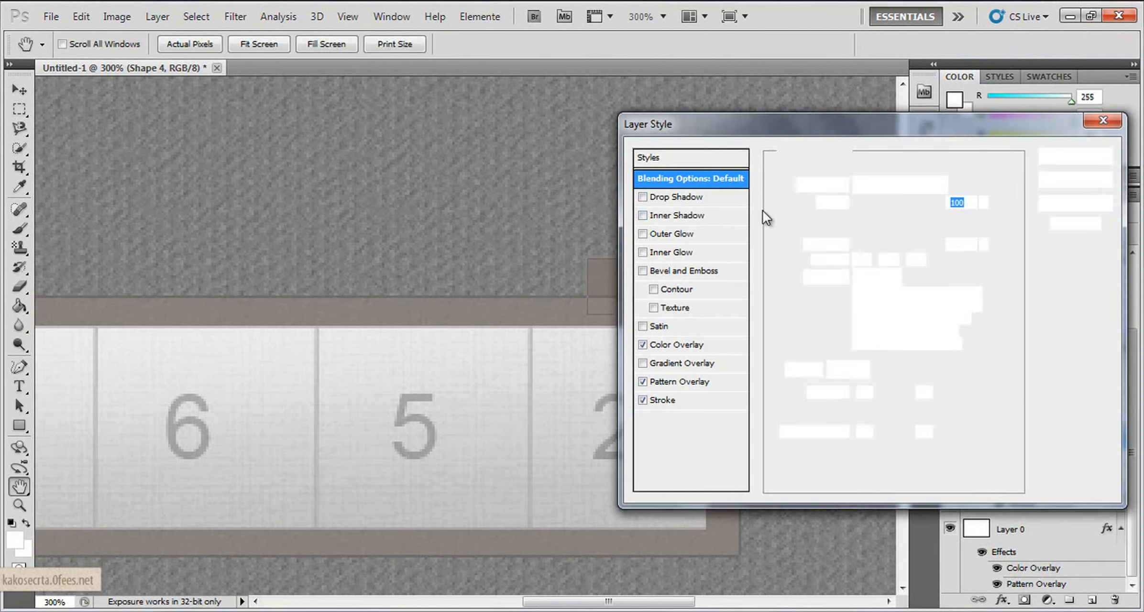
left_click_drag(729, 121, 775, 120)
left_click(745, 343)
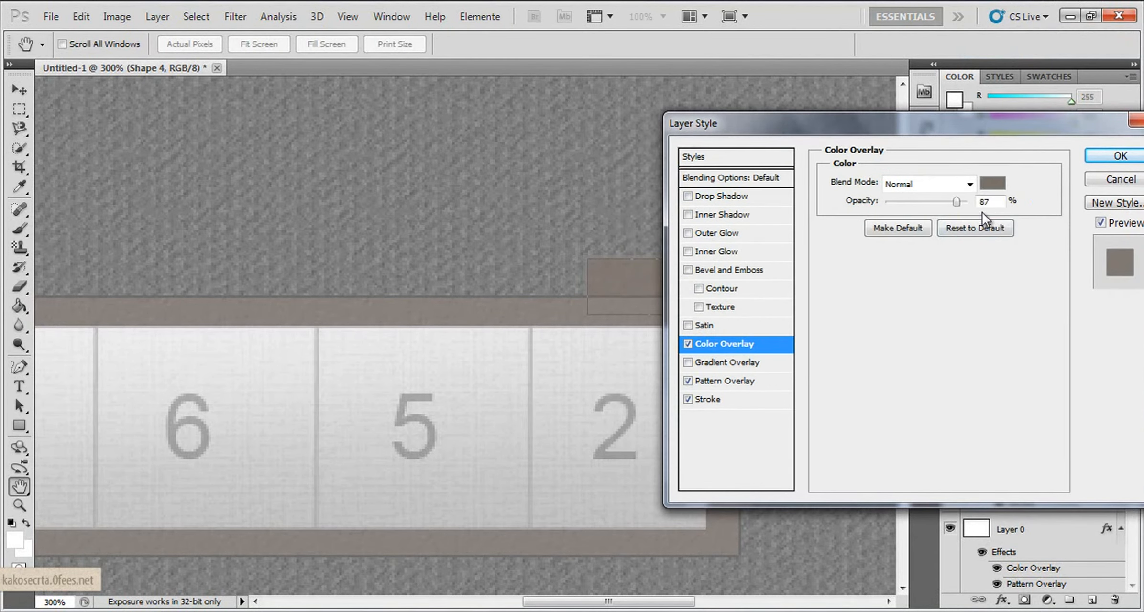
left_click(992, 183)
left_click(752, 394)
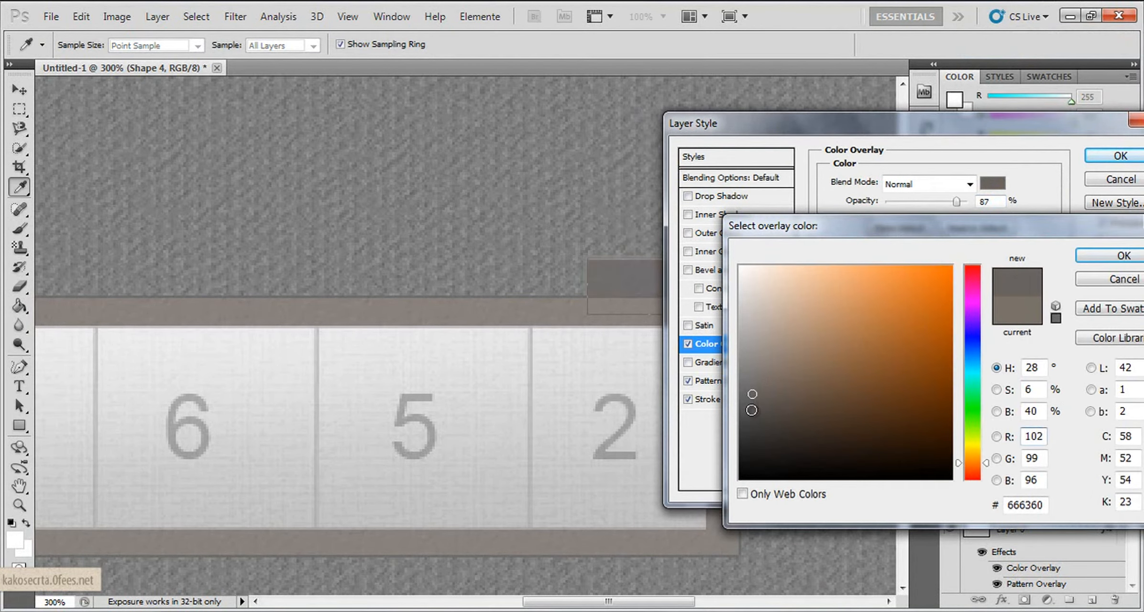
left_click(1100, 257)
left_click(698, 399)
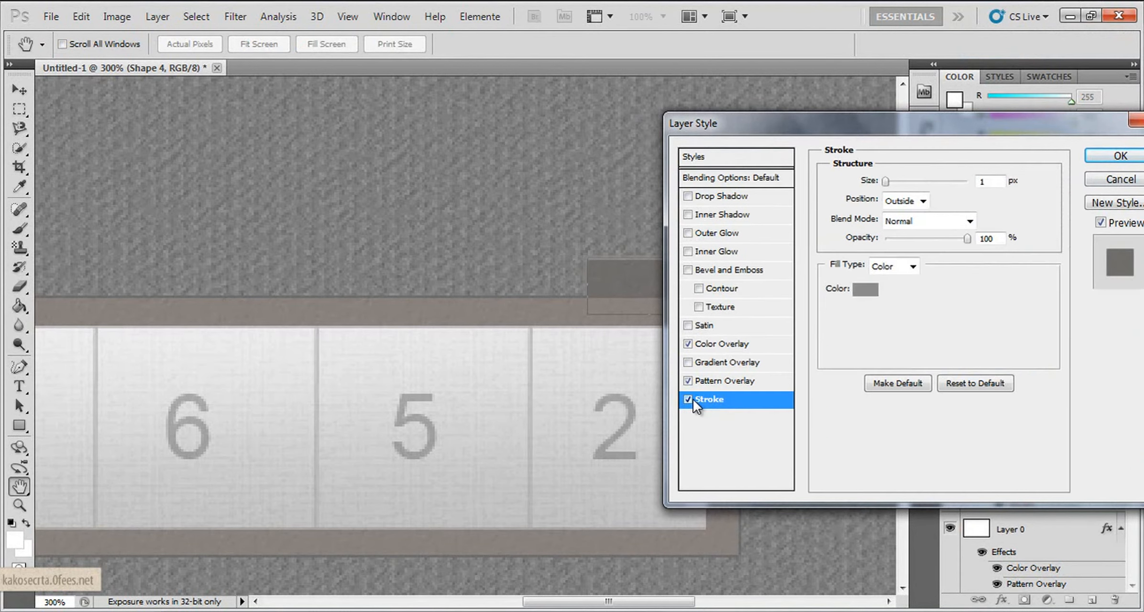
left_click(689, 398)
left_click(690, 396)
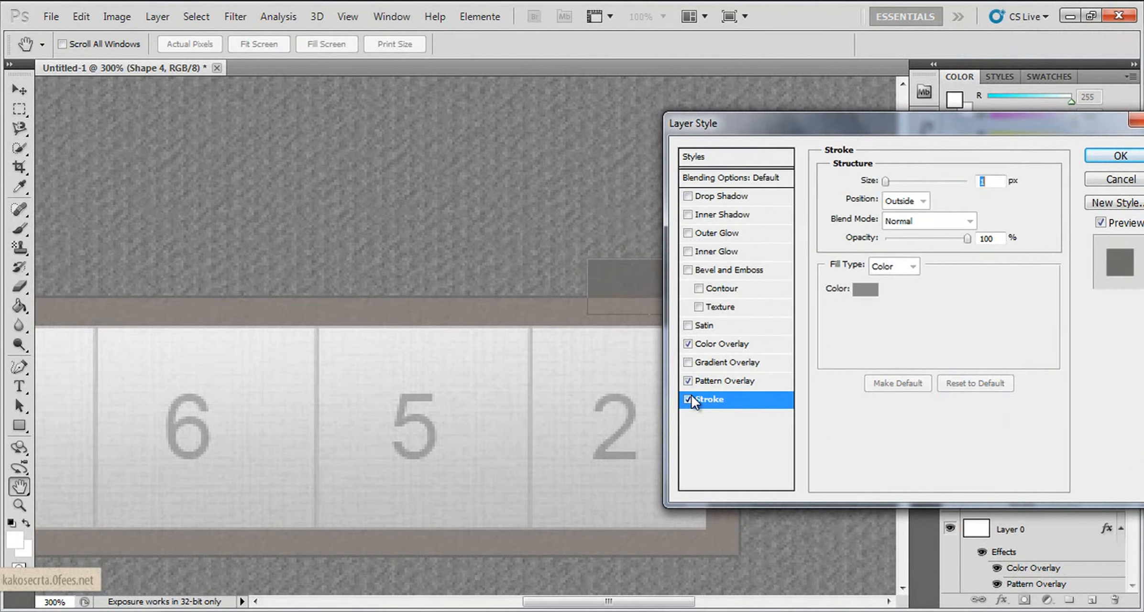
left_click(1119, 156)
View the document at 100% and open the blending options of the small tab's layer above the digit 2
key("z")
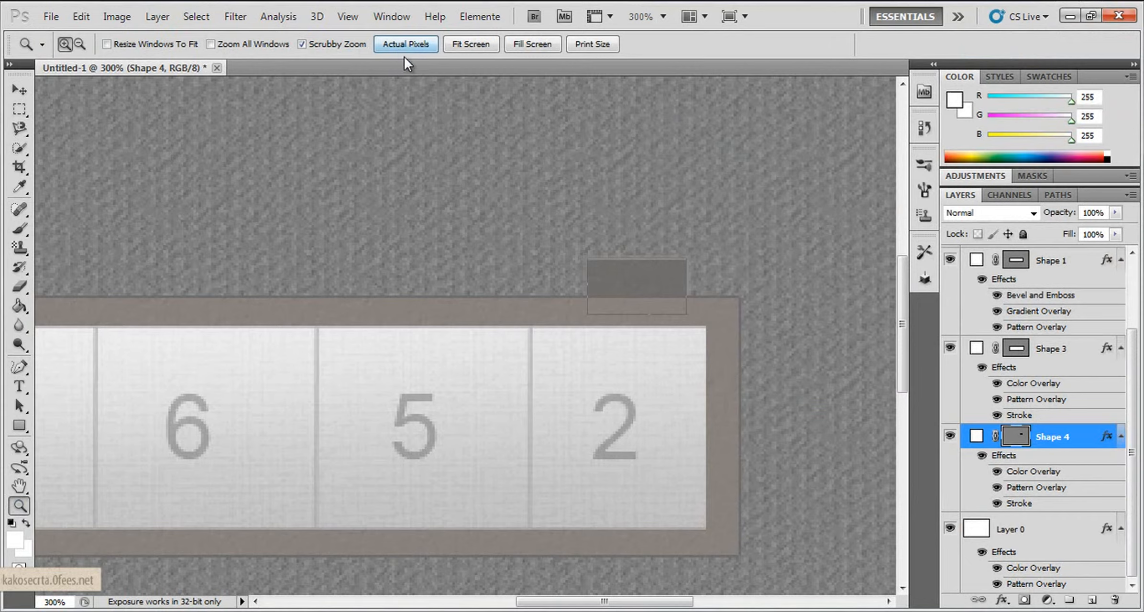
left_click(404, 48)
left_click_drag(1054, 385, 1037, 439)
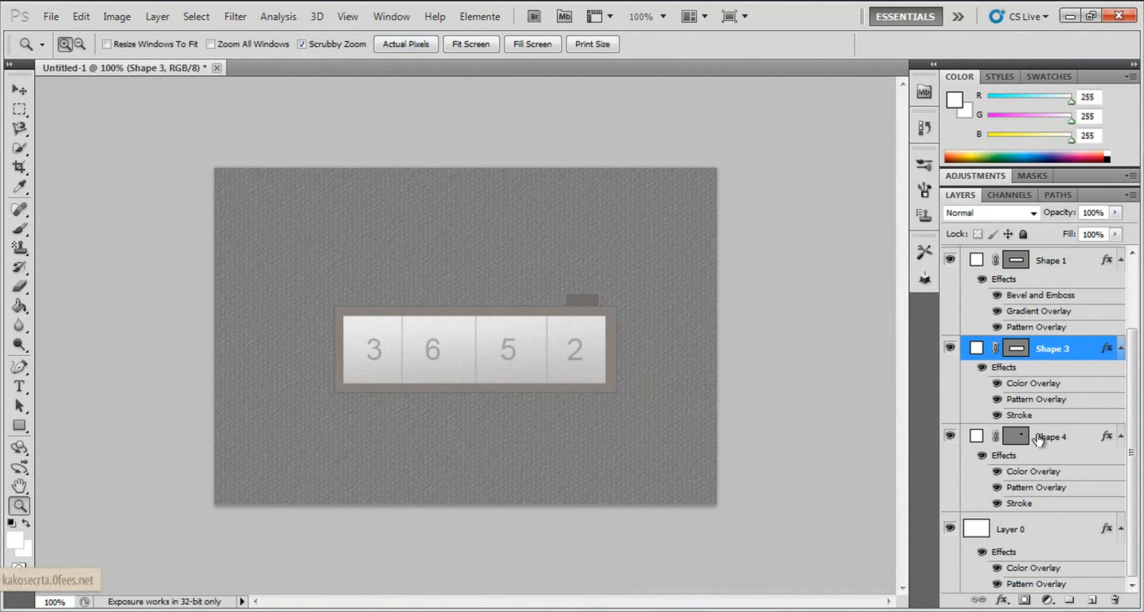
right_click(1037, 436)
left_click(1004, 51)
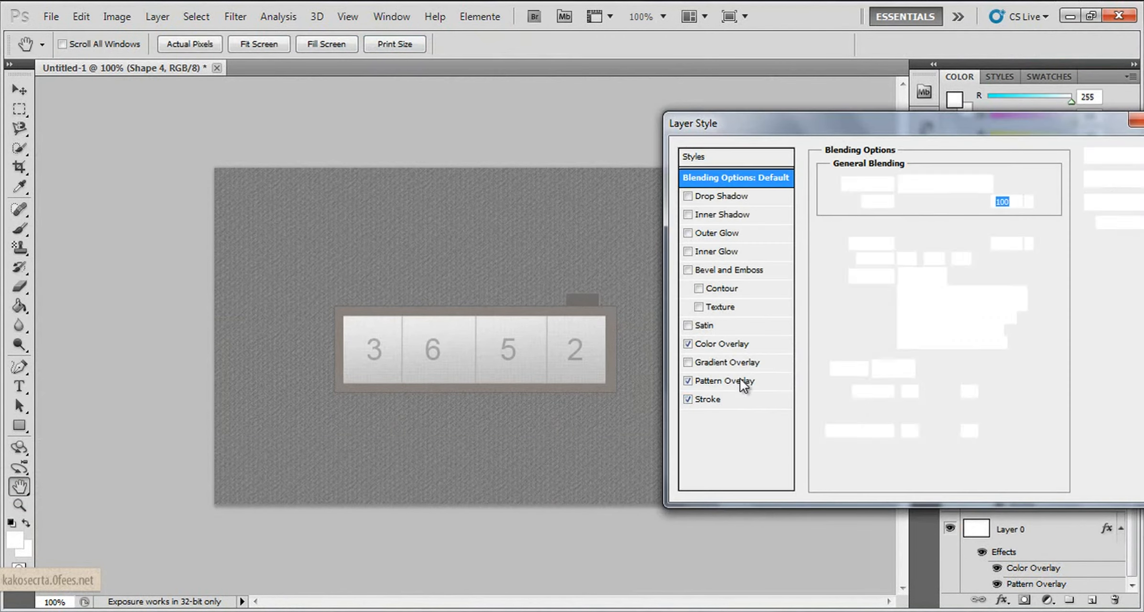
Adjust the small tab's Stroke color to a slightly different medium gray
left_click(744, 351)
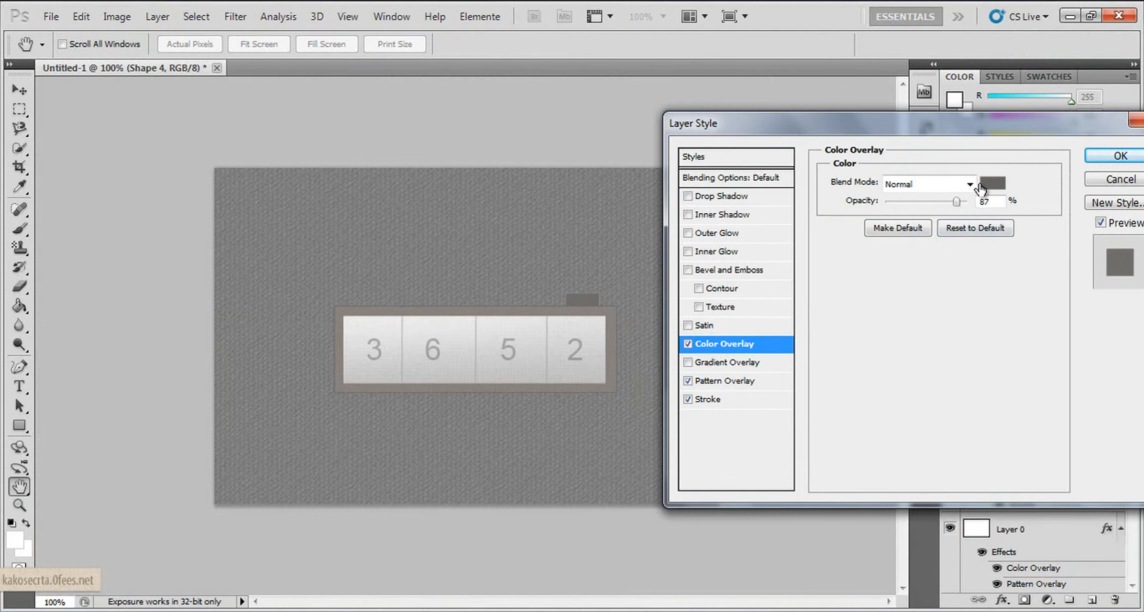
left_click(992, 183)
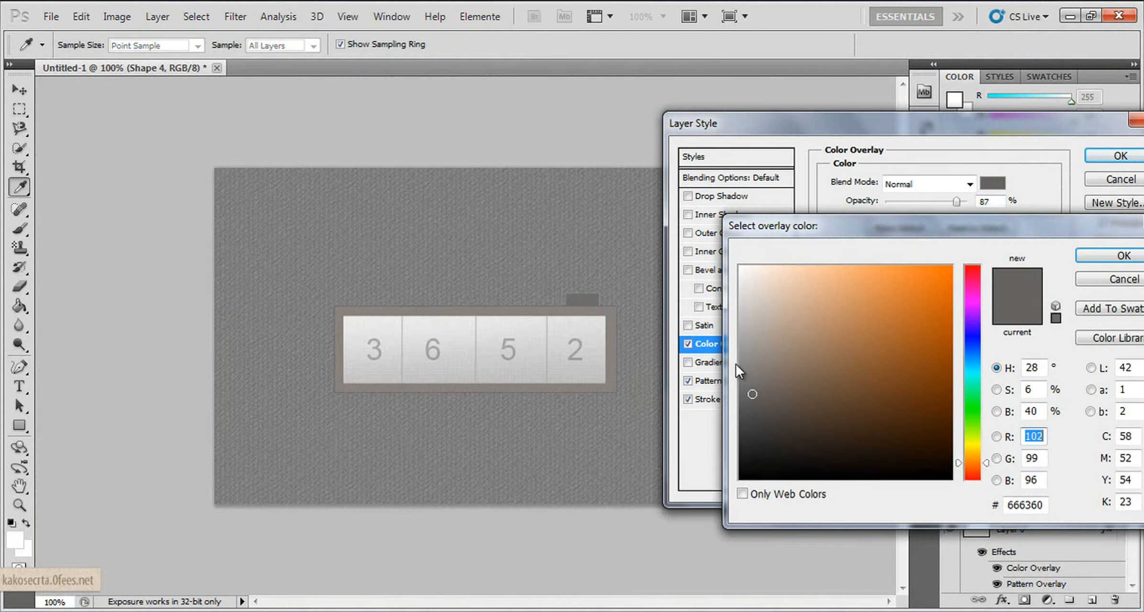
left_click(1092, 282)
left_click(718, 398)
left_click(850, 292)
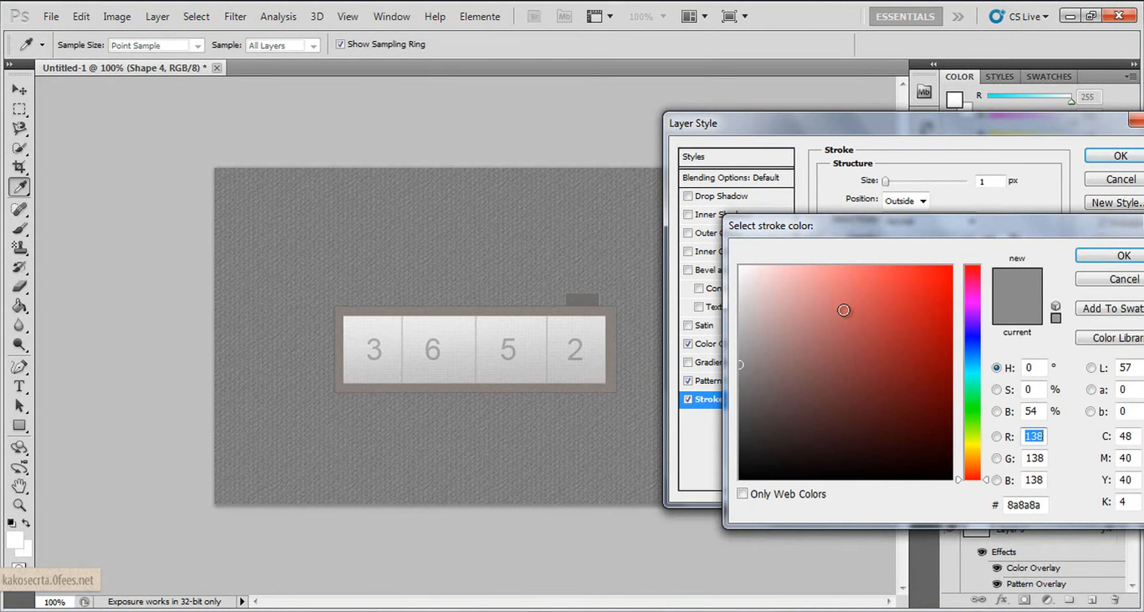
mouse_move(763, 397)
left_mouse_down()
mouse_move(748, 395)
mouse_move(743, 425)
mouse_move(743, 366)
left_mouse_up()
left_click(1096, 253)
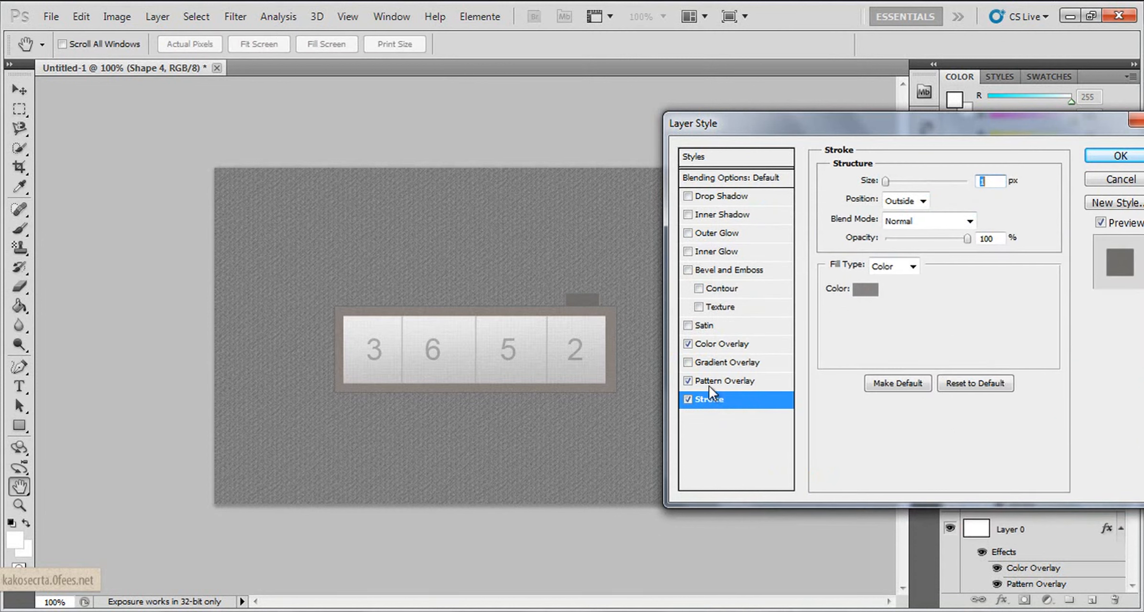
Turn off the small tab's Stroke, set its Color Overlay to darker gray #575452 and apply the layer style
left_click(687, 400)
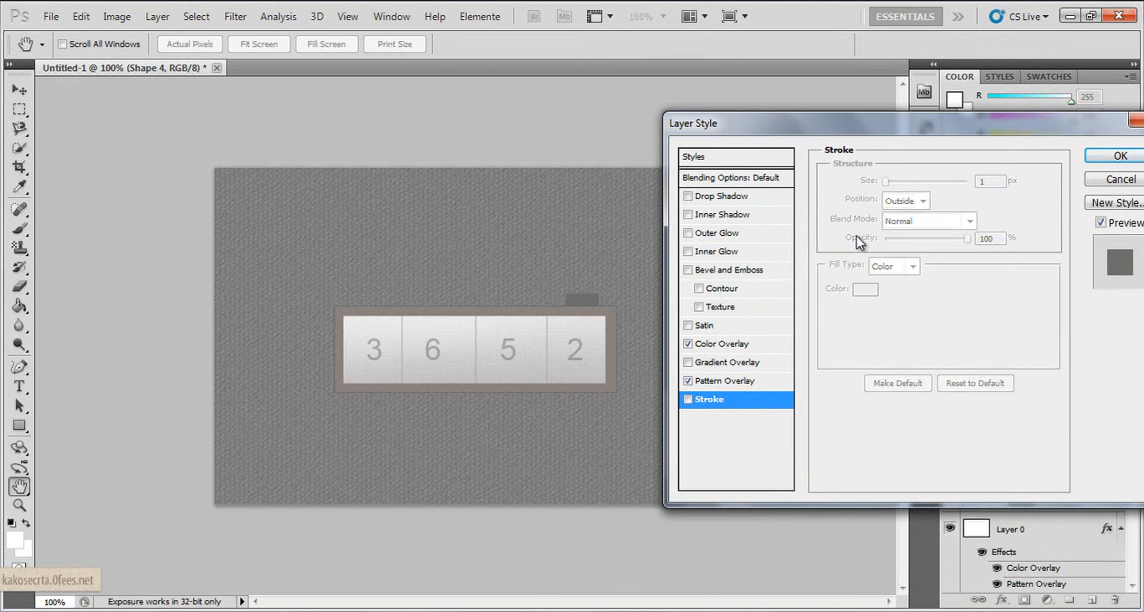
left_click(745, 343)
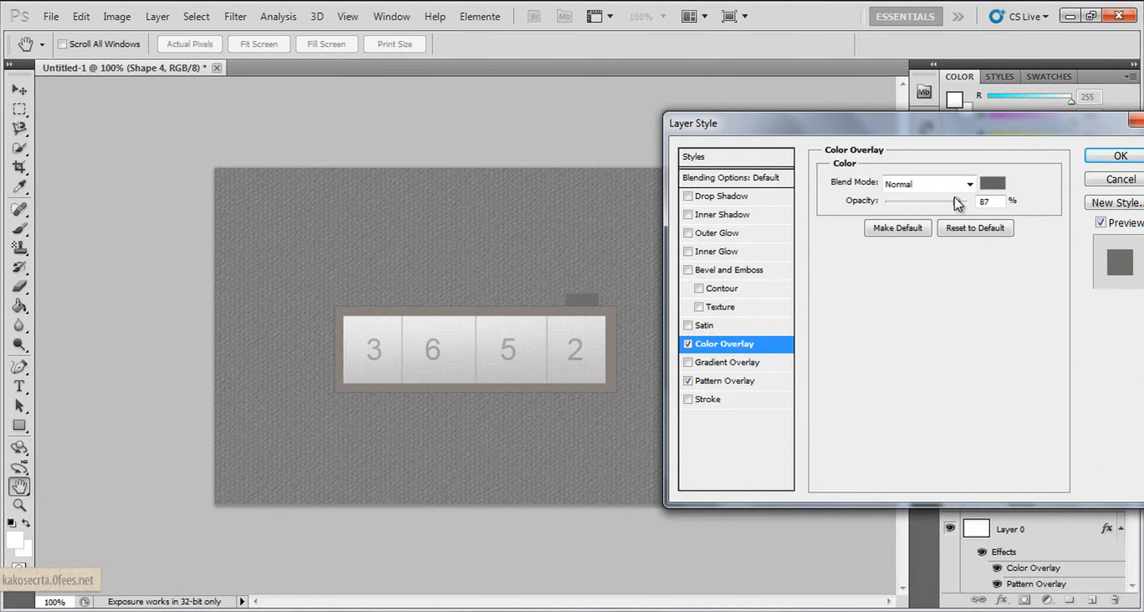
left_click(992, 183)
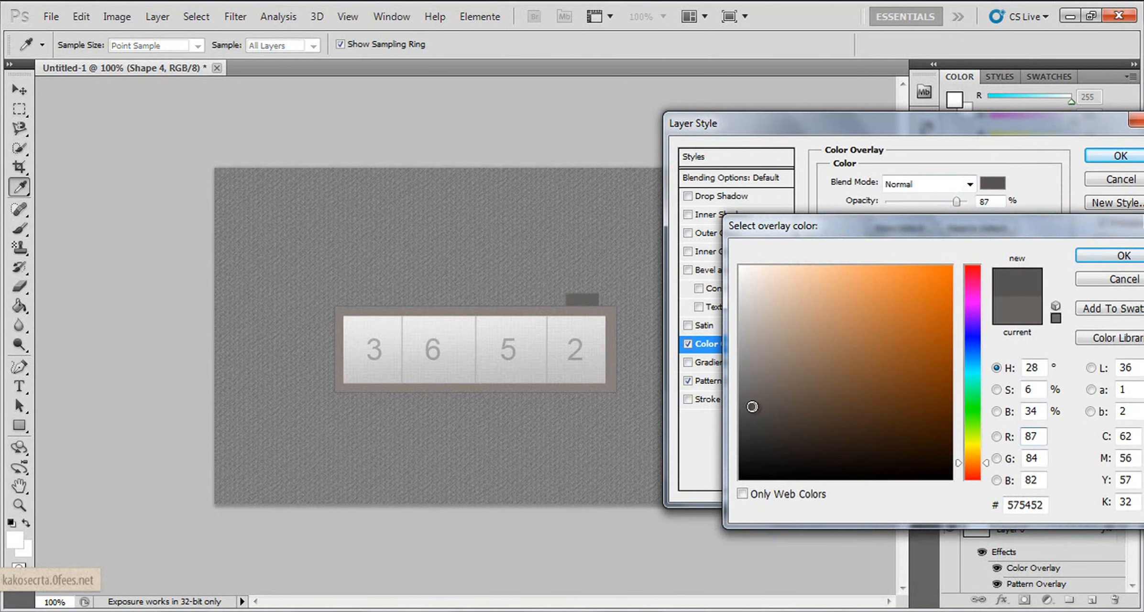
left_click(1102, 257)
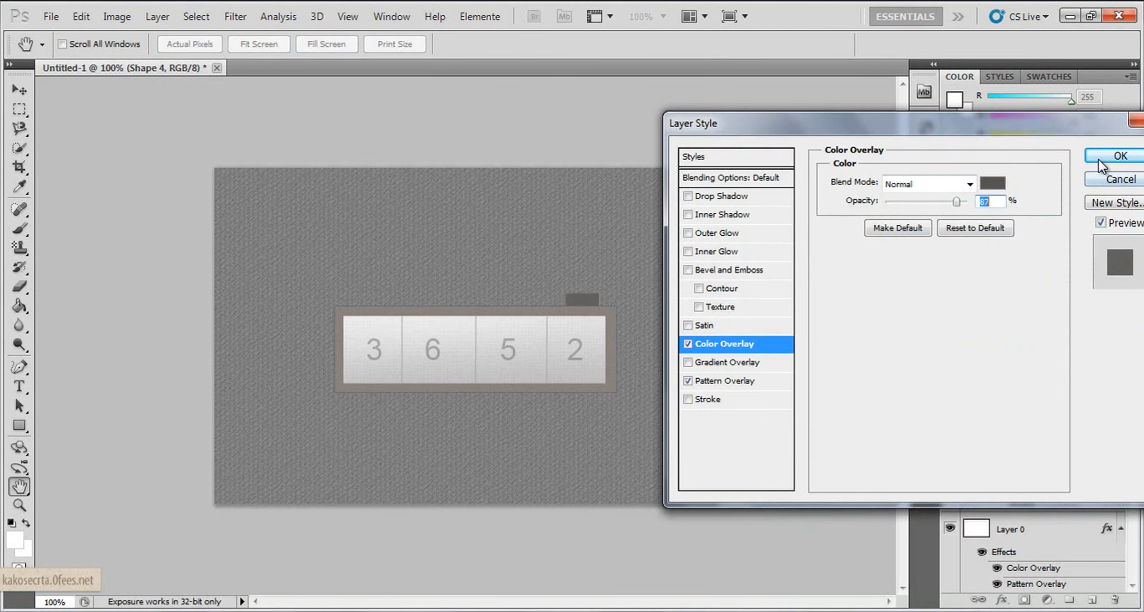
left_click(1098, 159)
Activate the Rectangular Marquee tool and select the textured background layer
key("z")
left_click(19, 110)
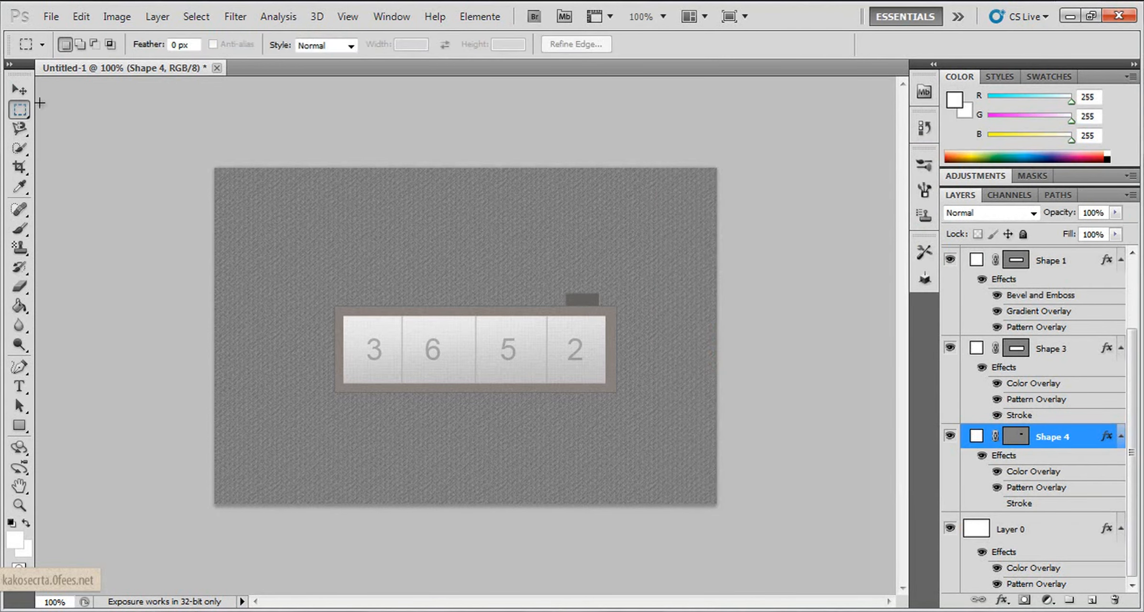
left_click(1009, 530)
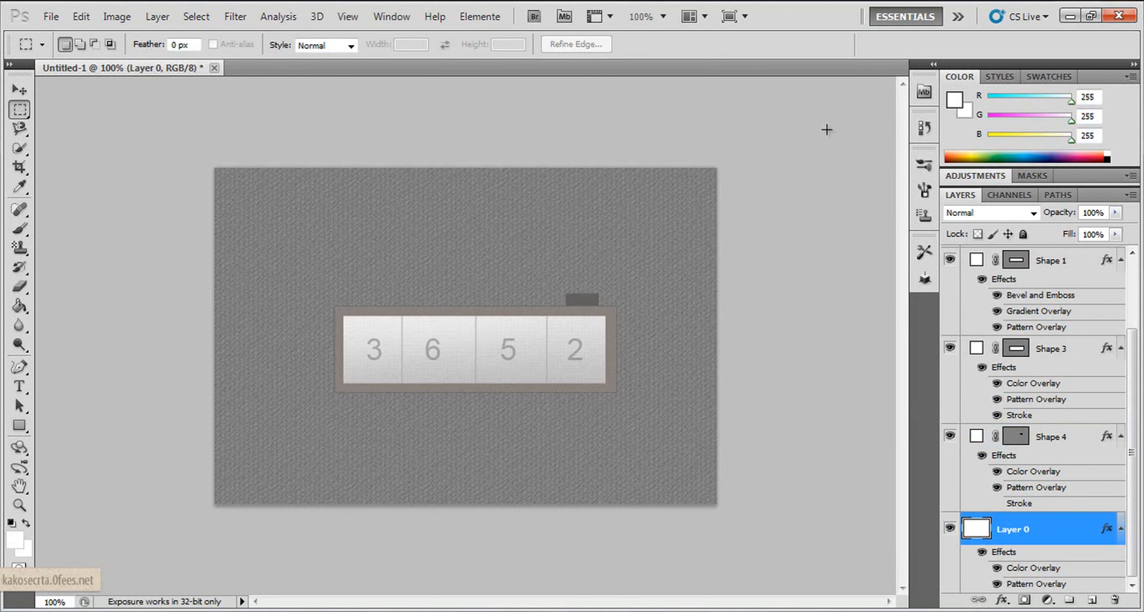